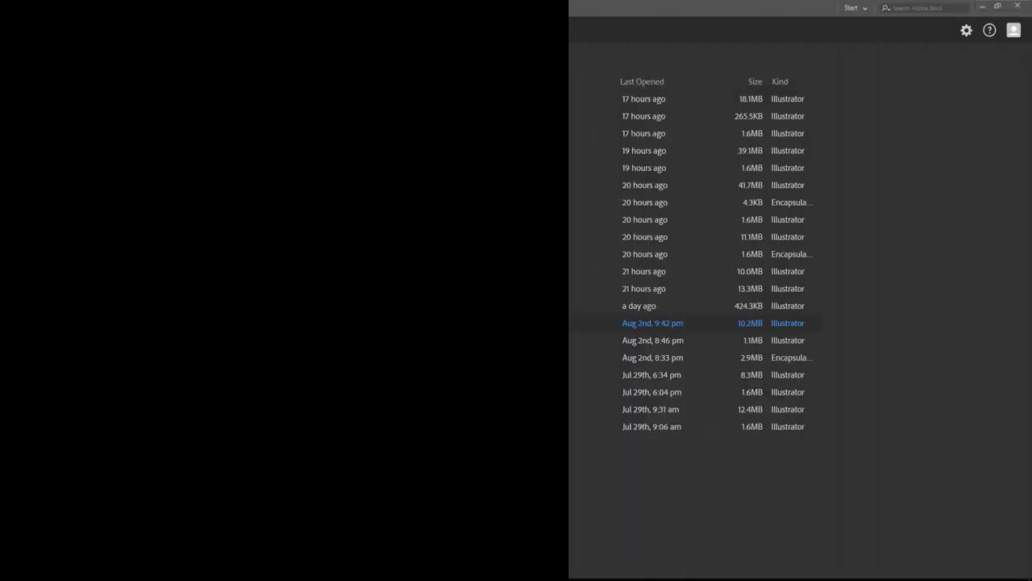
Step: Create a new 20 × 28 cm document with units set to centimetres
{"action": "left_click", "coordinate": [246, 129]}
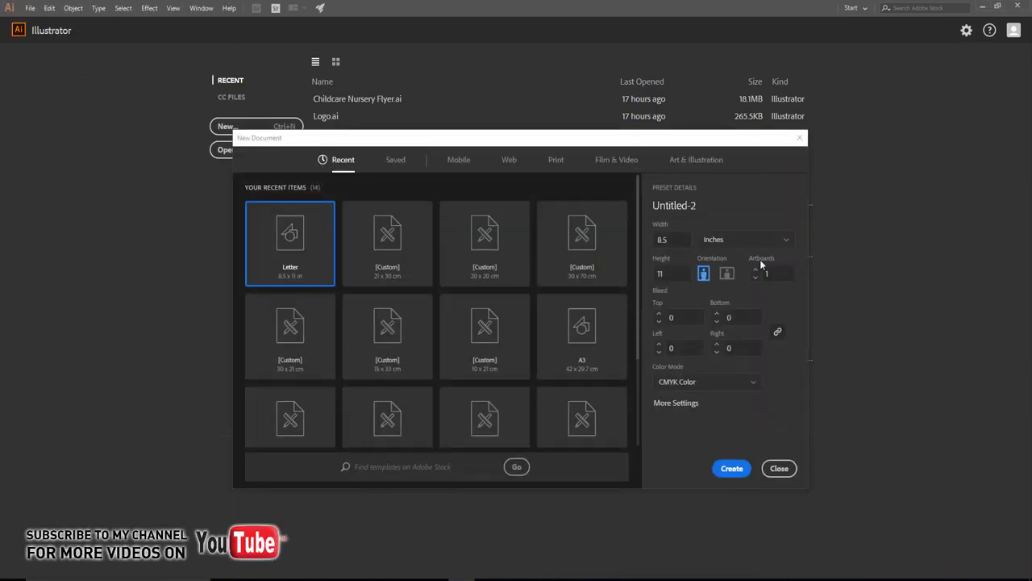
{"action": "left_click", "coordinate": [765, 241]}
{"action": "left_click", "coordinate": [722, 335]}
{"action": "type", "text": "20"}
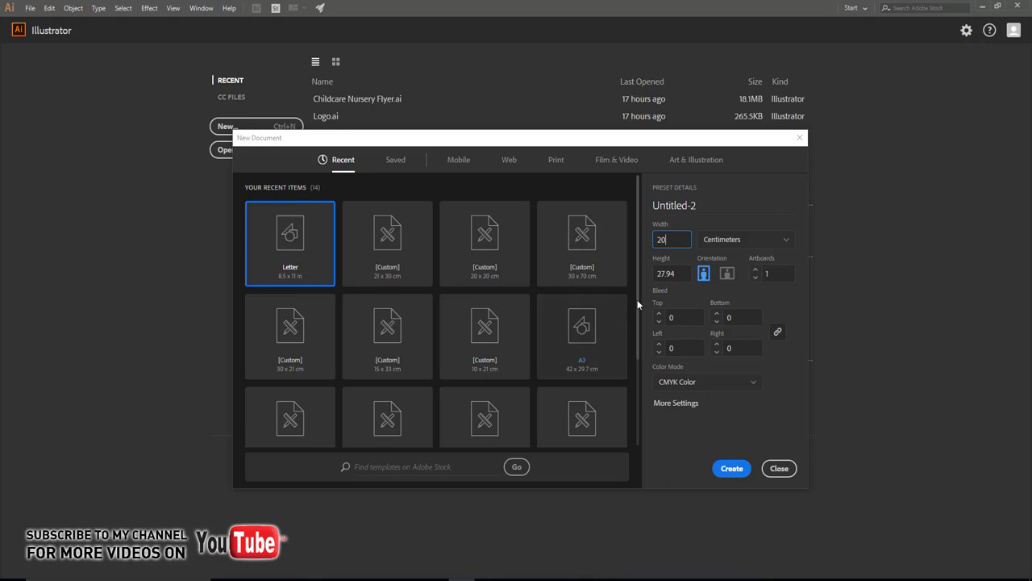
{"action": "key", "text": "Tab"}
{"action": "left_click", "coordinate": [738, 467]}
Step: Draw a closed Pen path across the page top with a curved lower edge
{"action": "key", "text": "ctrl+minus"}
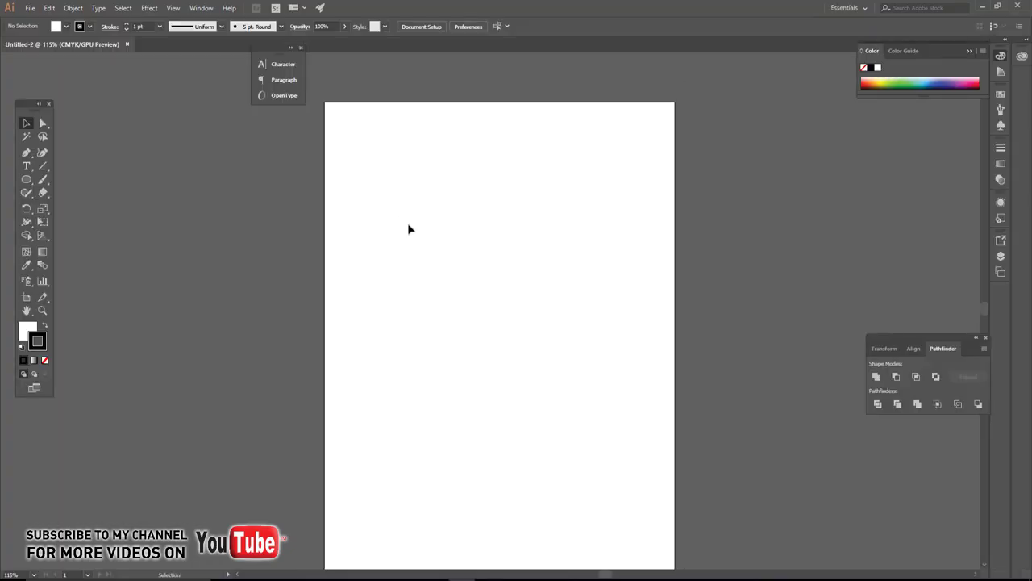
{"action": "left_click", "coordinate": [26, 153]}
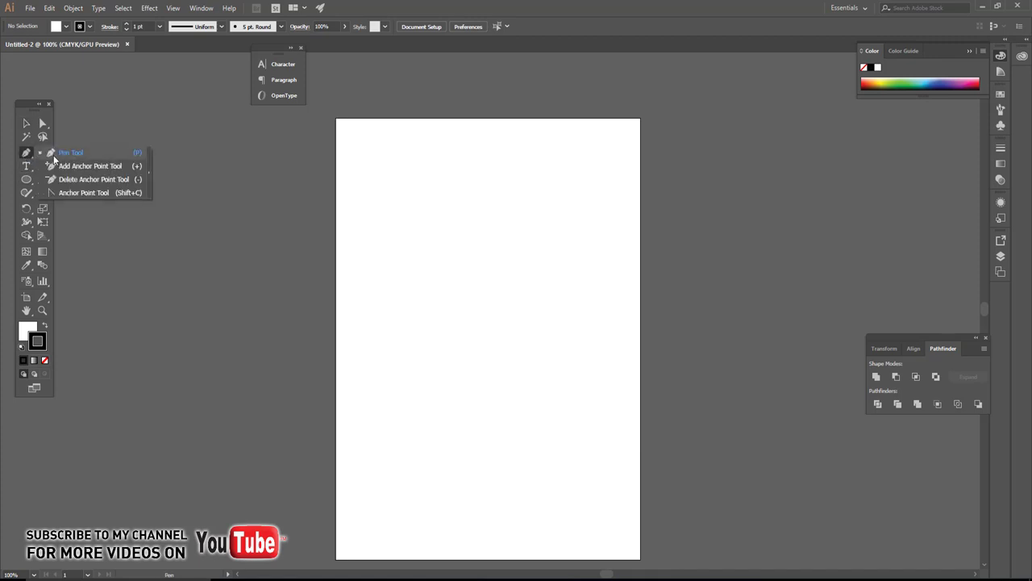
{"action": "left_click", "coordinate": [54, 153]}
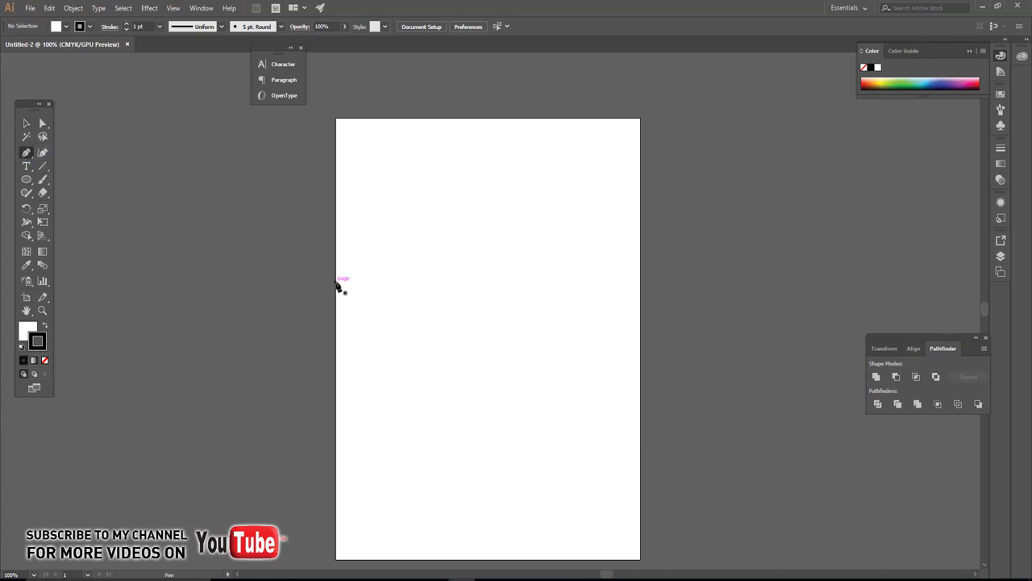
{"action": "left_click", "coordinate": [338, 282]}
{"action": "left_click_drag", "start_coordinate": [524, 276], "coordinate": [610, 221]}
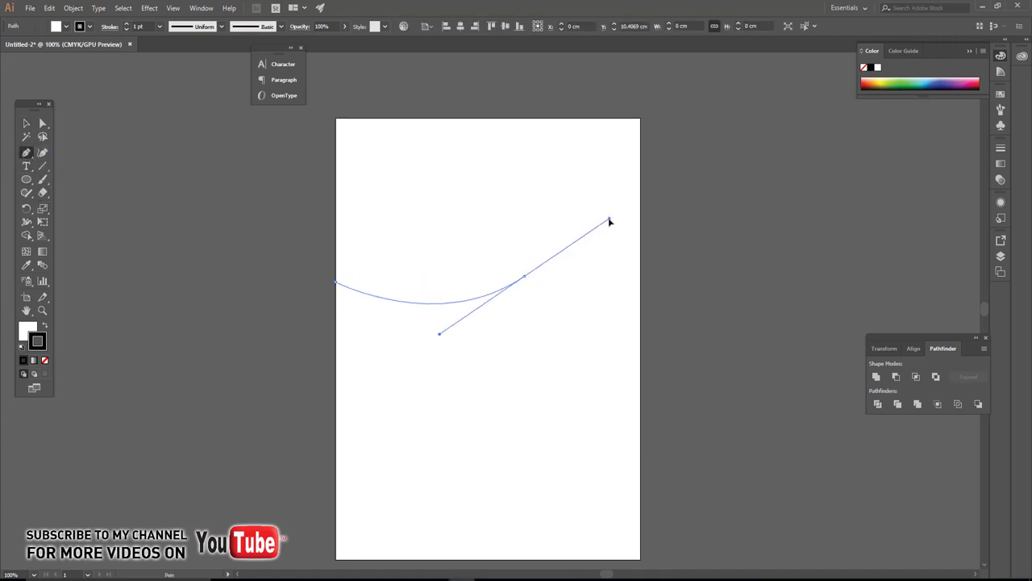
{"action": "left_click", "coordinate": [639, 242]}
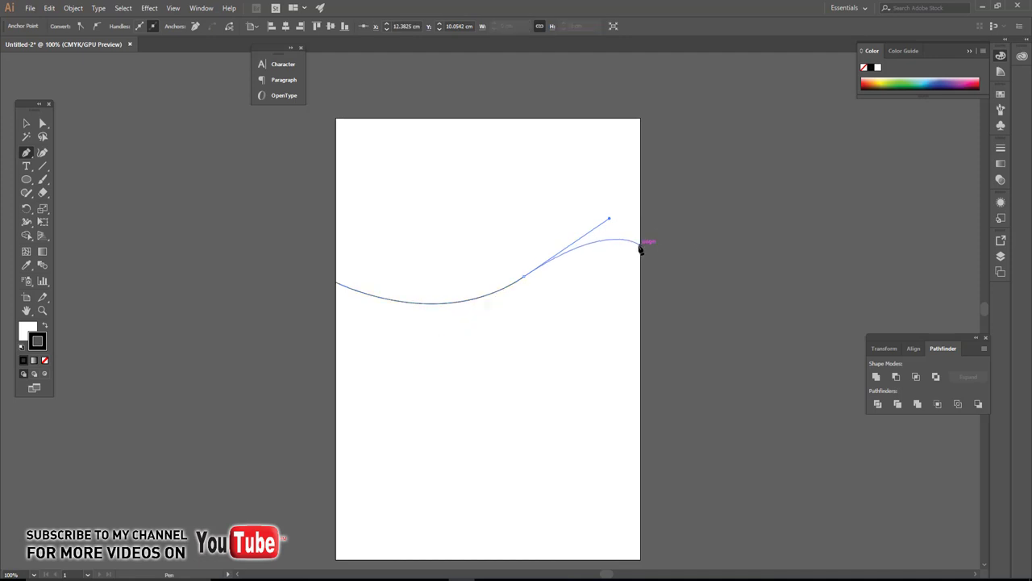
{"action": "left_click", "coordinate": [641, 119]}
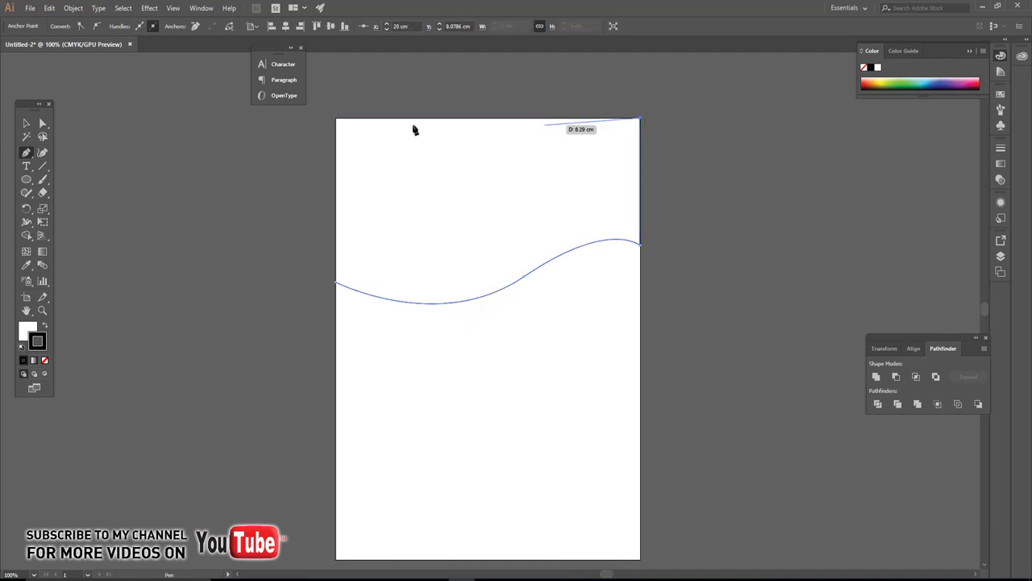
{"action": "left_click", "coordinate": [337, 119]}
{"action": "left_click_drag", "start_coordinate": [338, 283], "coordinate": [438, 334]}
Step: Give the top wave shape a solid black fill
{"action": "left_click", "coordinate": [26, 123]}
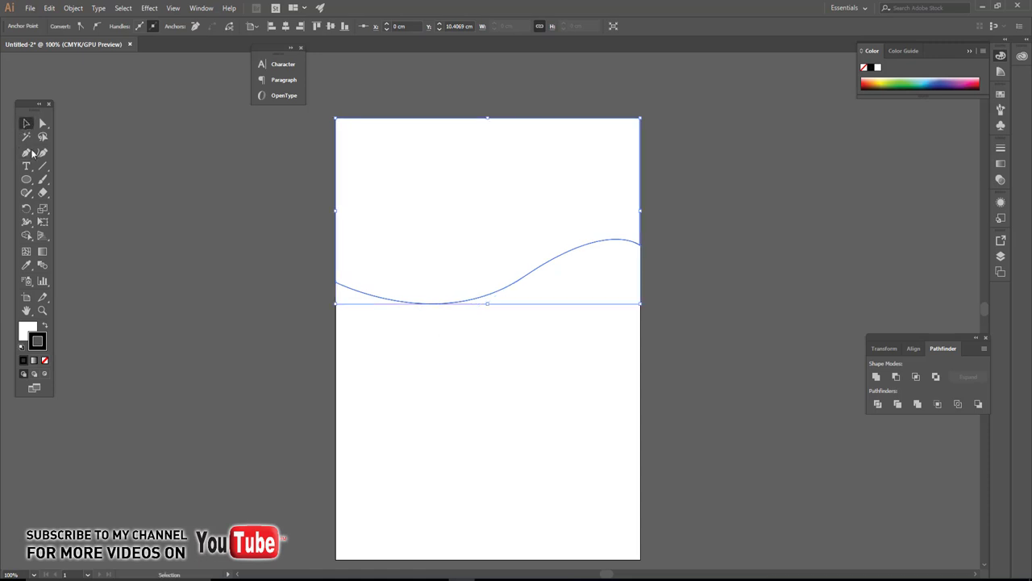
{"action": "left_click", "coordinate": [44, 325]}
{"action": "left_click", "coordinate": [373, 364]}
{"action": "left_click_drag", "start_coordinate": [396, 378], "coordinate": [342, 313]}
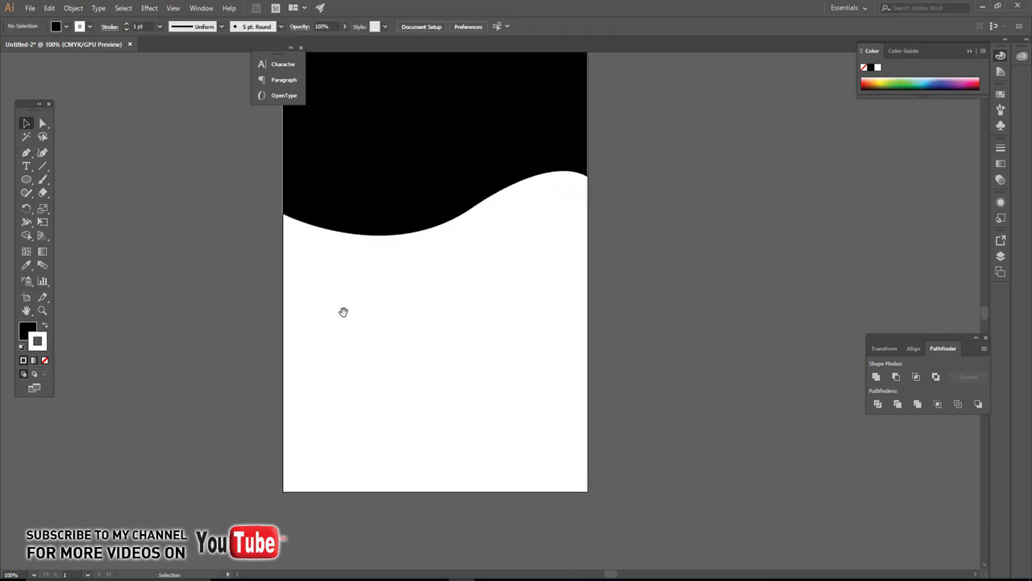
Step: Draw a closed Pen path with a curved top edge down to the bottom corners
{"action": "key", "text": "p"}
{"action": "left_click", "coordinate": [284, 345]}
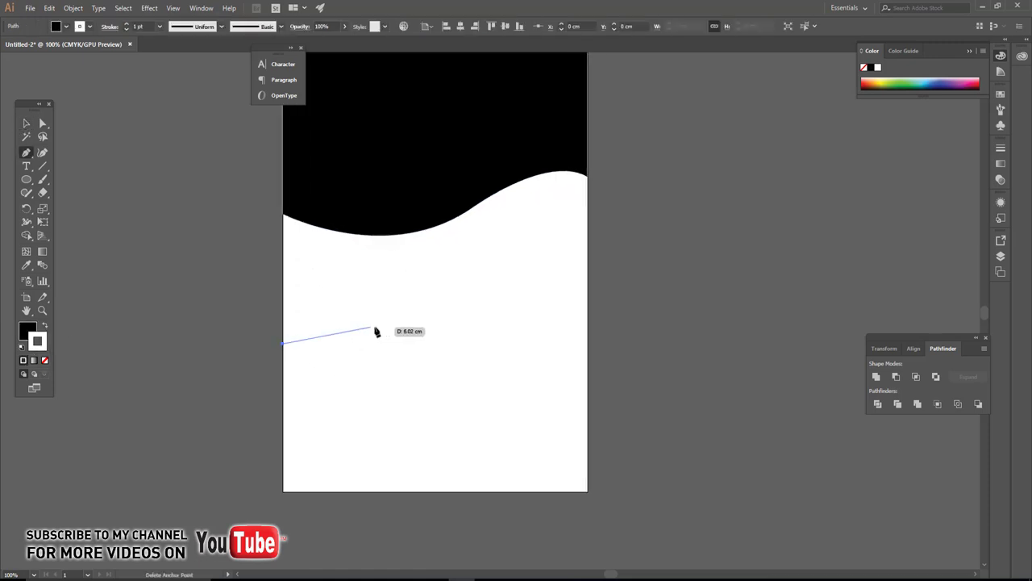
{"action": "mouse_move", "coordinate": [395, 318]}
{"action": "left_mouse_down"}
{"action": "mouse_move", "coordinate": [468, 359]}
{"action": "mouse_move", "coordinate": [477, 353]}
{"action": "left_mouse_up"}
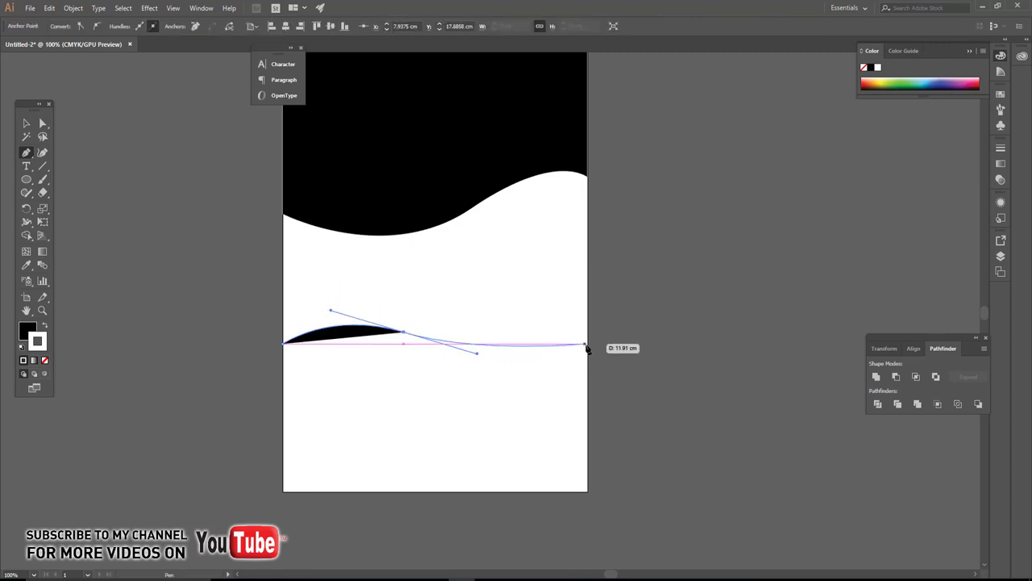
{"action": "left_click_drag", "start_coordinate": [589, 345], "coordinate": [605, 297]}
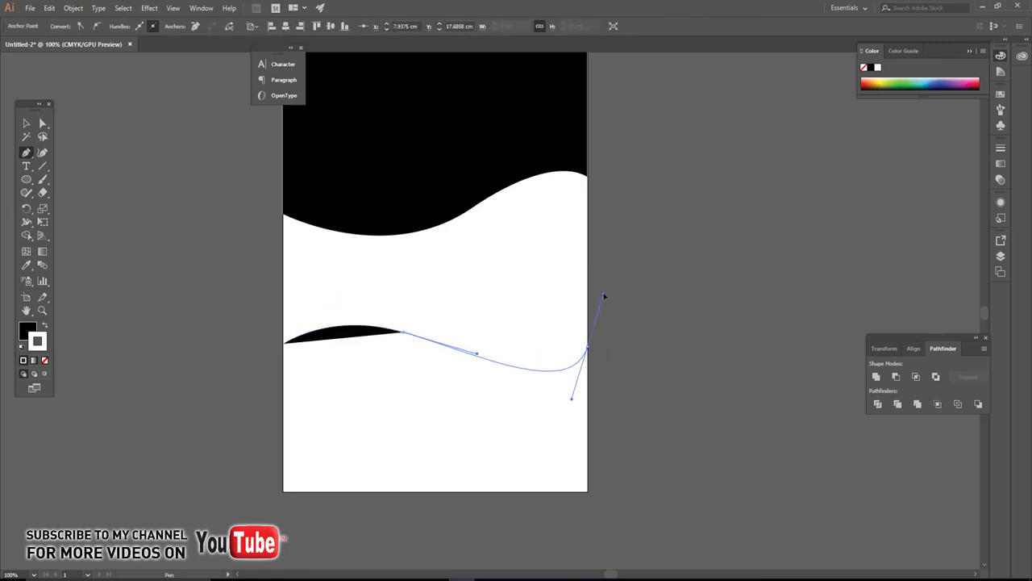
{"action": "left_click", "coordinate": [587, 347]}
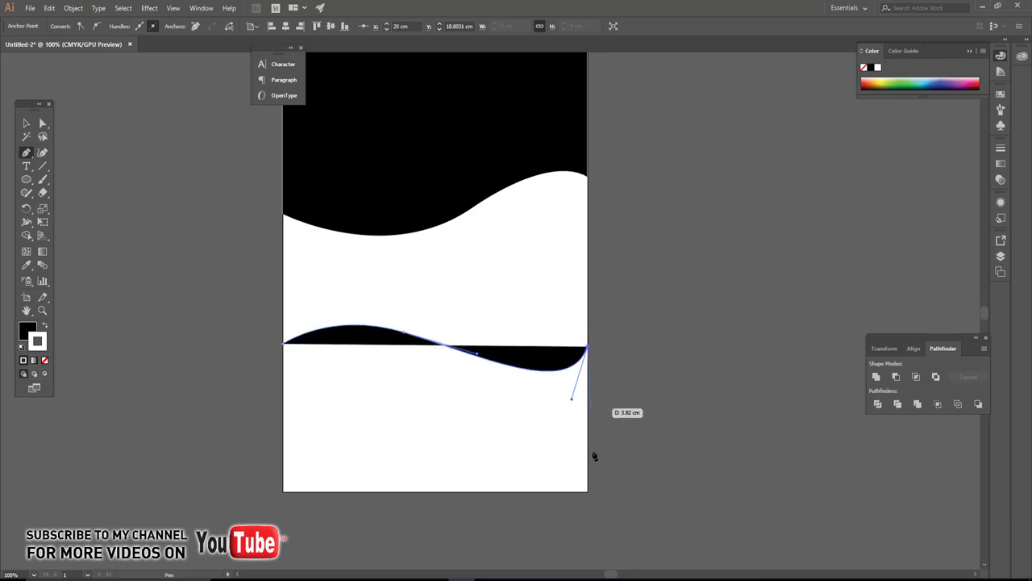
{"action": "left_click", "coordinate": [589, 492]}
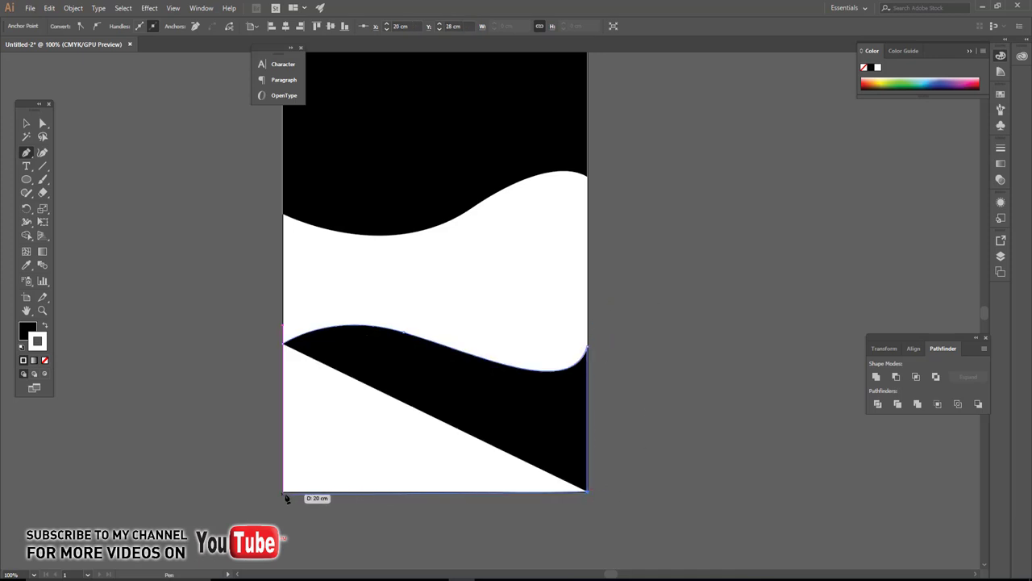
{"action": "left_click", "coordinate": [283, 491]}
{"action": "left_click", "coordinate": [283, 344]}
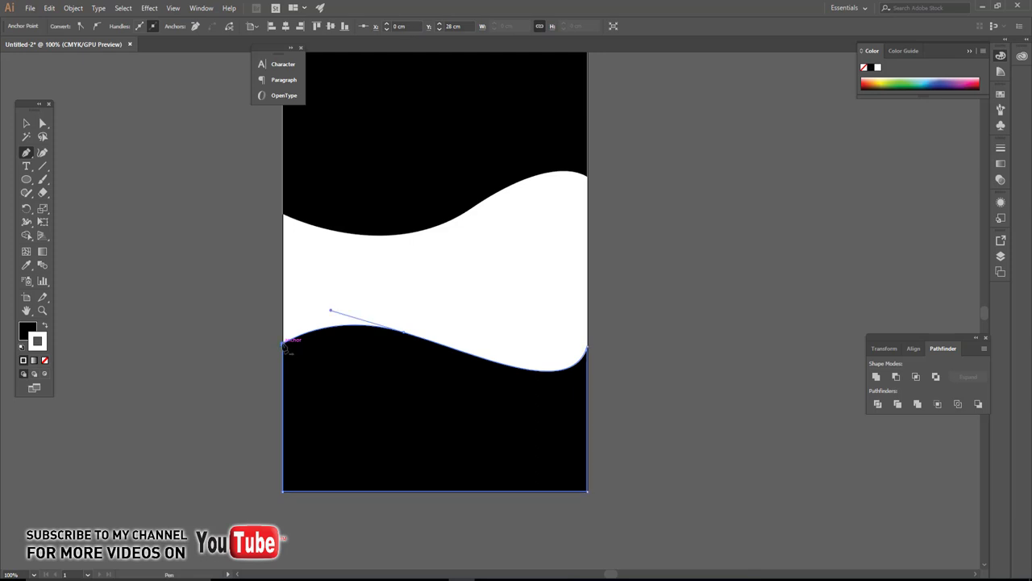
Step: Select the bottom black wave shape
{"action": "left_click", "coordinate": [27, 123]}
{"action": "left_click", "coordinate": [223, 263]}
{"action": "scroll", "coordinate": [223, 263], "scroll_direction": "down", "scroll_amount": 1}
{"action": "left_click", "coordinate": [417, 422]}
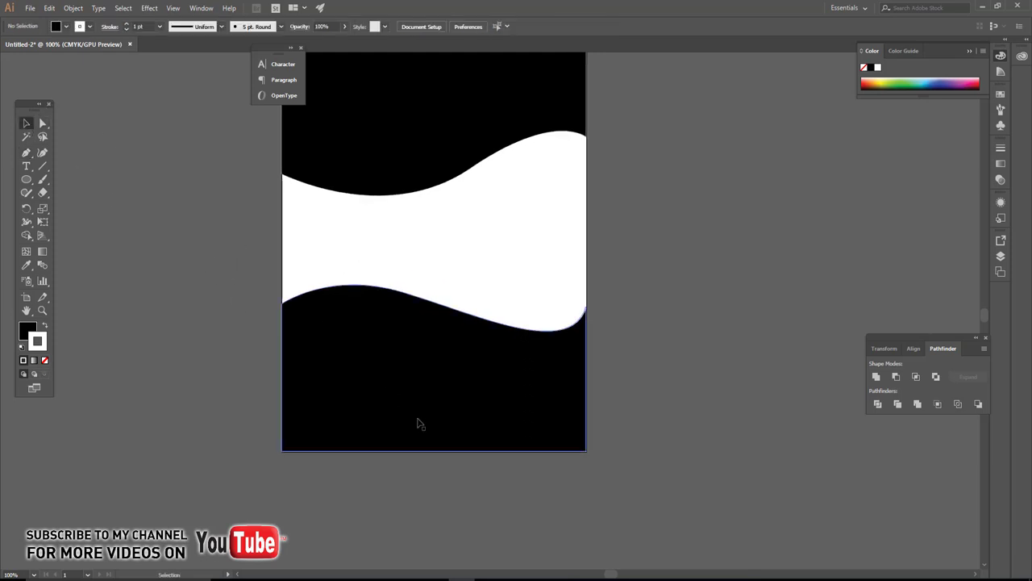
{"action": "scroll", "coordinate": [419, 371], "scroll_direction": "up", "scroll_amount": 1}
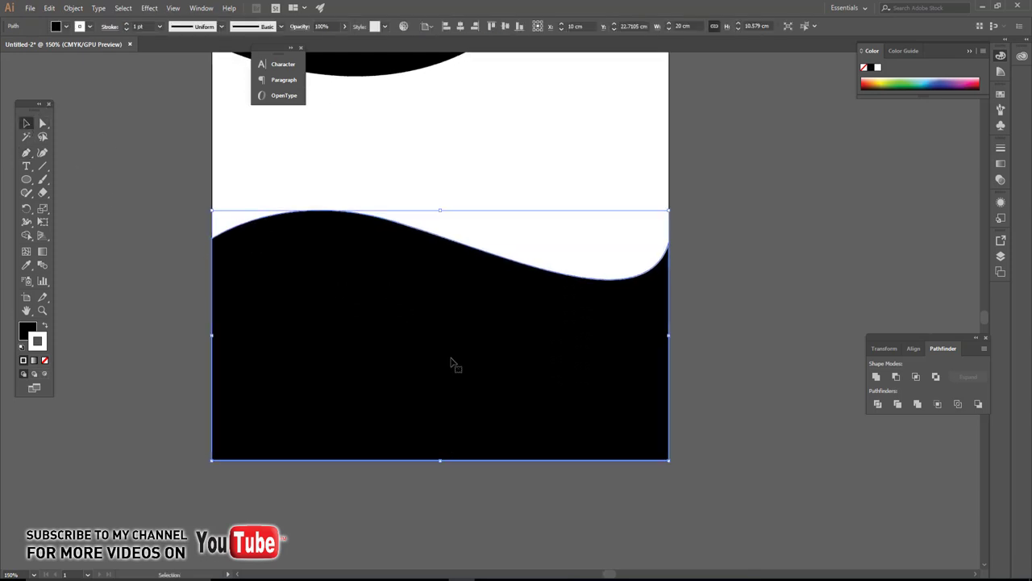
Step: Nudge the bottom wave up, fill it white, and send it backward
{"action": "left_click_drag", "start_coordinate": [452, 360], "coordinate": [454, 354]}
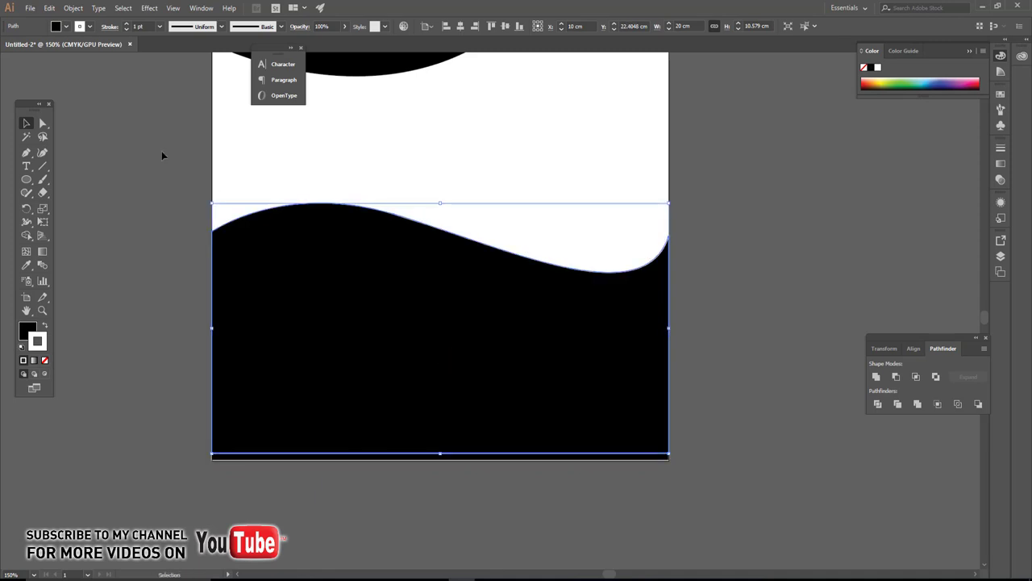
{"action": "left_click", "coordinate": [67, 26]}
{"action": "left_click", "coordinate": [26, 47]}
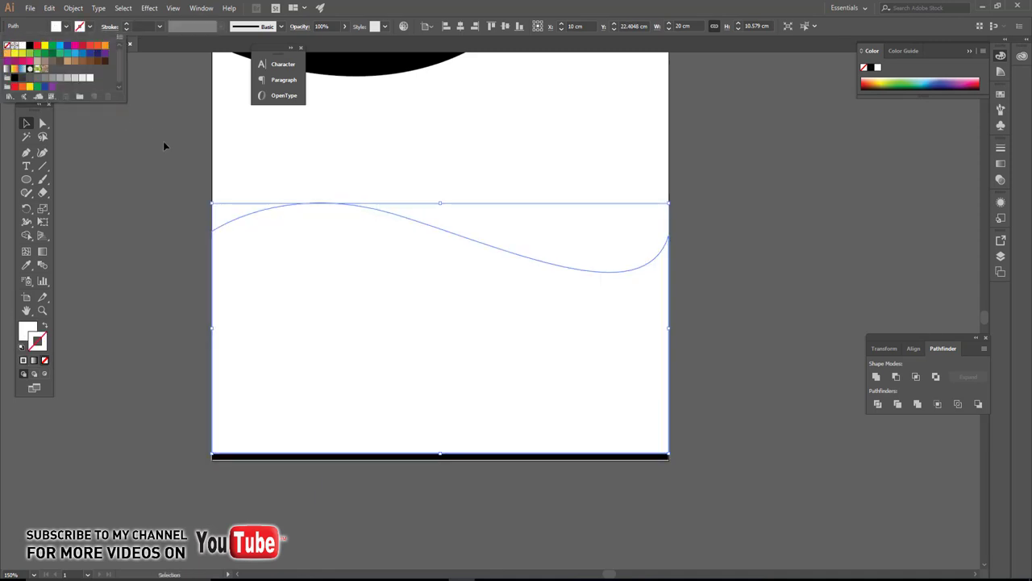
{"action": "key", "text": "Escape"}
{"action": "key", "text": "ctrl+["}
Step: Offset a copy of the black wave and fill it blue with no outline
{"action": "left_click_drag", "start_coordinate": [521, 339], "coordinate": [524, 345]}
{"action": "left_click", "coordinate": [520, 270]}
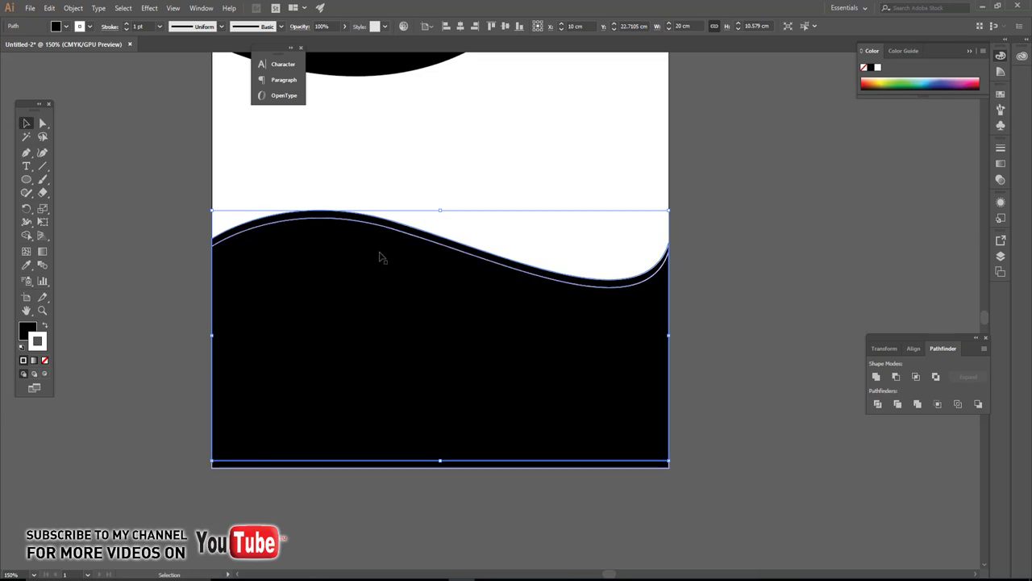
{"action": "left_click", "coordinate": [65, 28]}
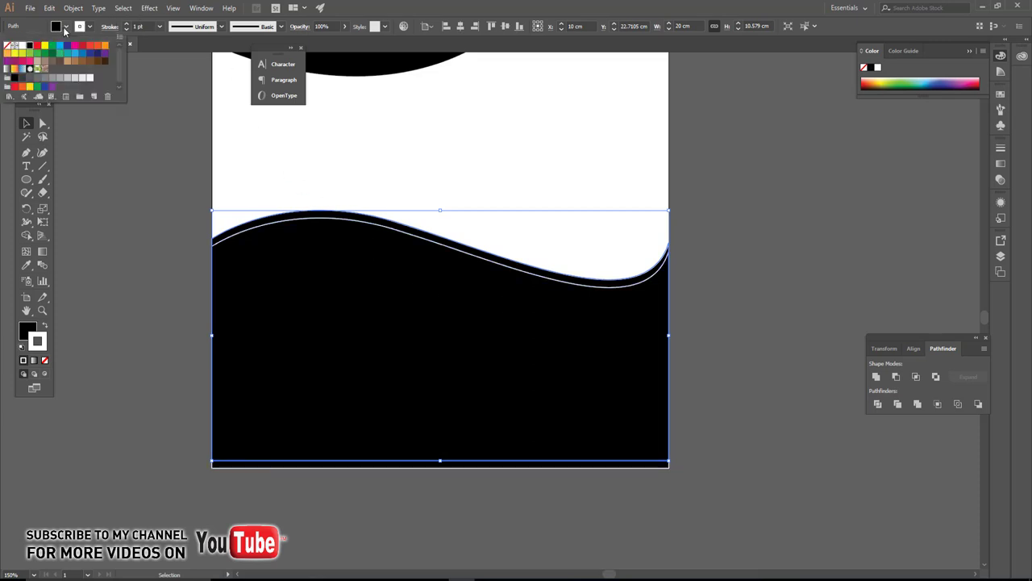
{"action": "left_click", "coordinate": [58, 49]}
{"action": "left_click", "coordinate": [80, 29]}
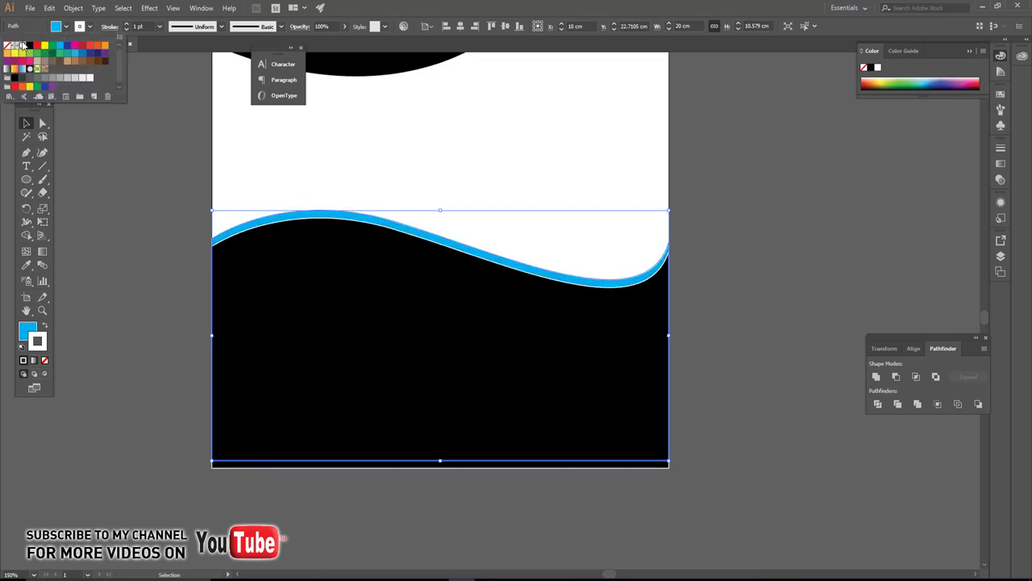
{"action": "left_click", "coordinate": [9, 46]}
Step: Remove the outlines from both waves, then nudge the top wave upward
{"action": "key", "text": "ctrl+1"}
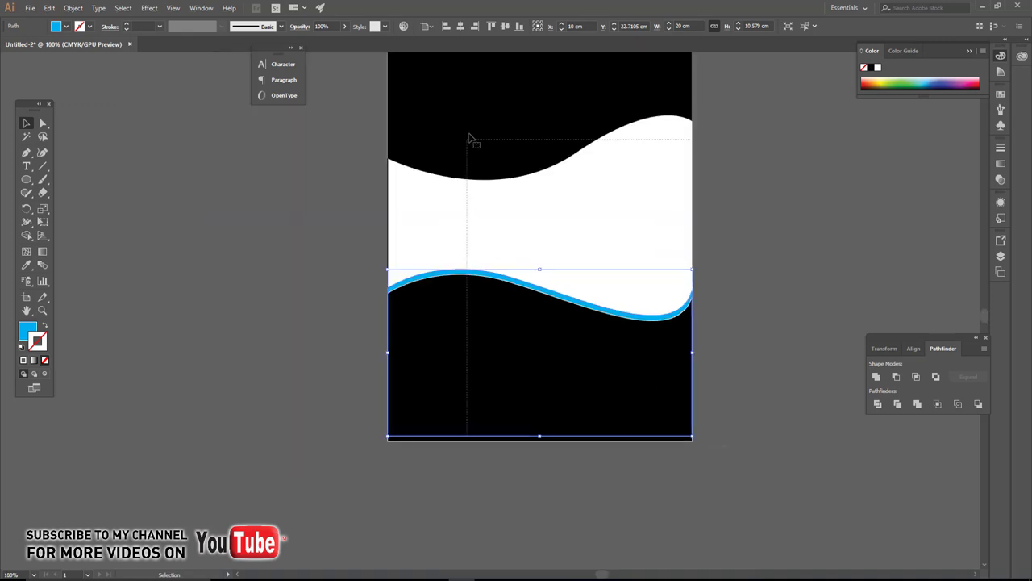
{"action": "left_click", "coordinate": [470, 139], "text": "shift"}
{"action": "left_click", "coordinate": [91, 26]}
{"action": "left_click", "coordinate": [6, 46]}
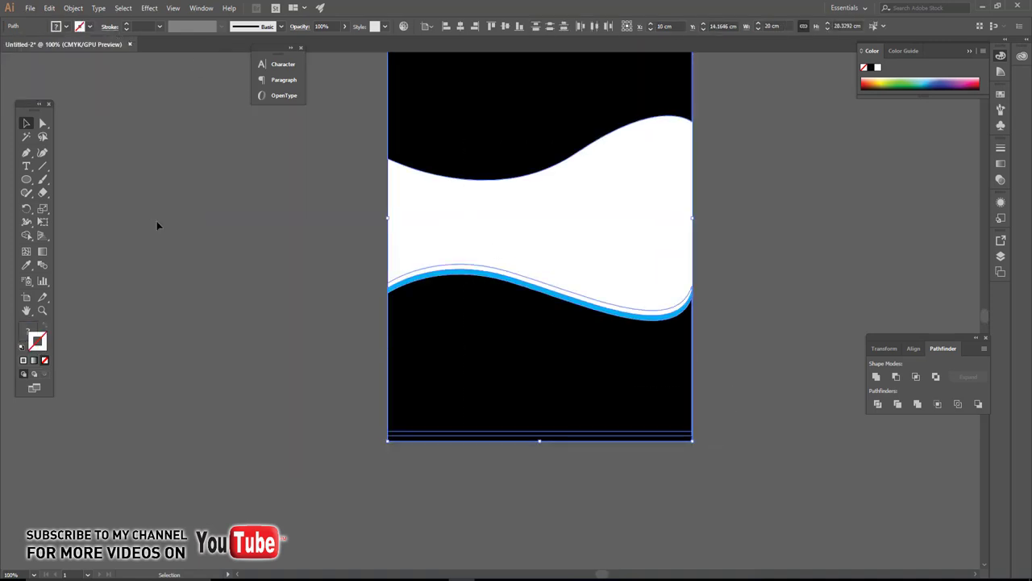
{"action": "left_click", "coordinate": [157, 224]}
{"action": "key", "text": "ctrl+plus"}
{"action": "left_click", "coordinate": [464, 185]}
{"action": "left_click_drag", "start_coordinate": [464, 185], "coordinate": [475, 295]}
Step: Undo the move, give the top wave a blue edge, and nudge it up
{"action": "key", "text": "ctrl+z"}
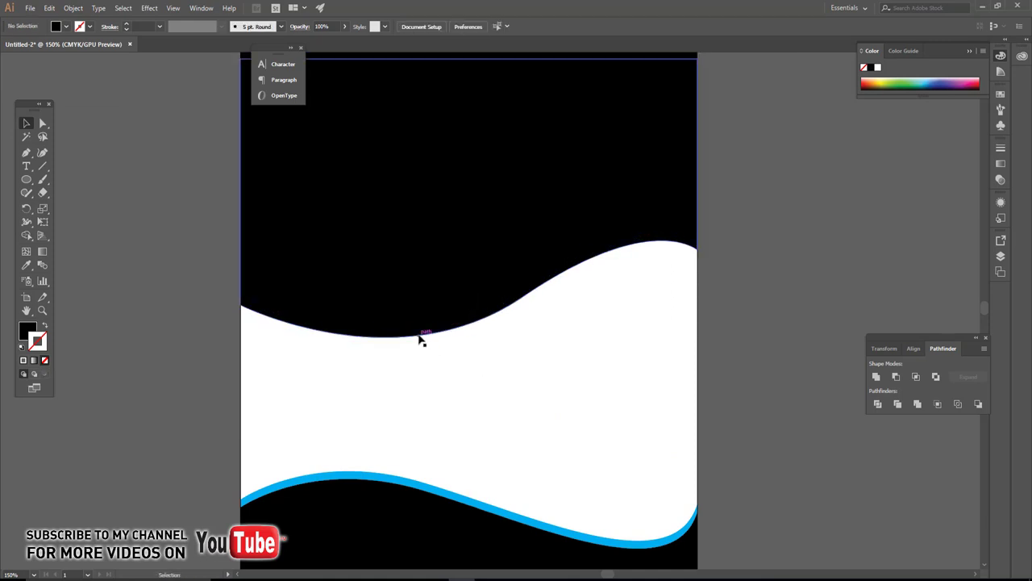
{"action": "left_click", "coordinate": [66, 25]}
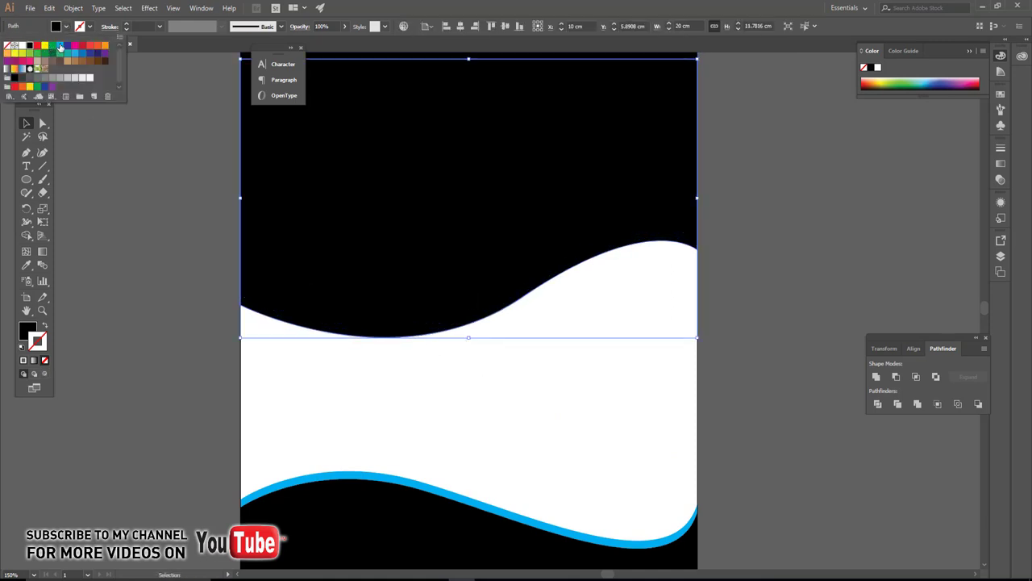
{"action": "left_click", "coordinate": [60, 46]}
{"action": "left_click", "coordinate": [161, 203]}
{"action": "left_click", "coordinate": [371, 323]}
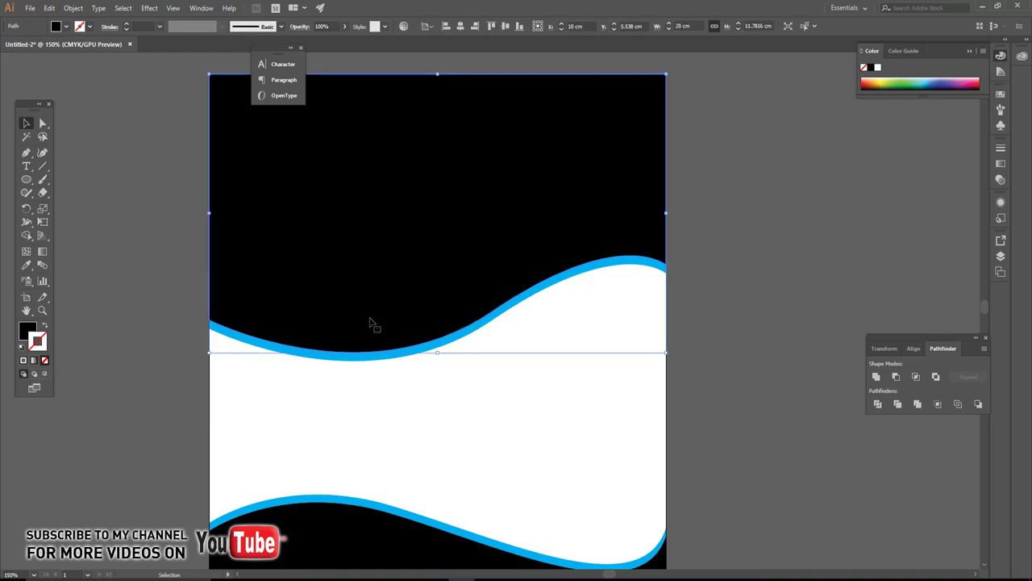
{"action": "left_click_drag", "start_coordinate": [377, 326], "coordinate": [378, 320]}
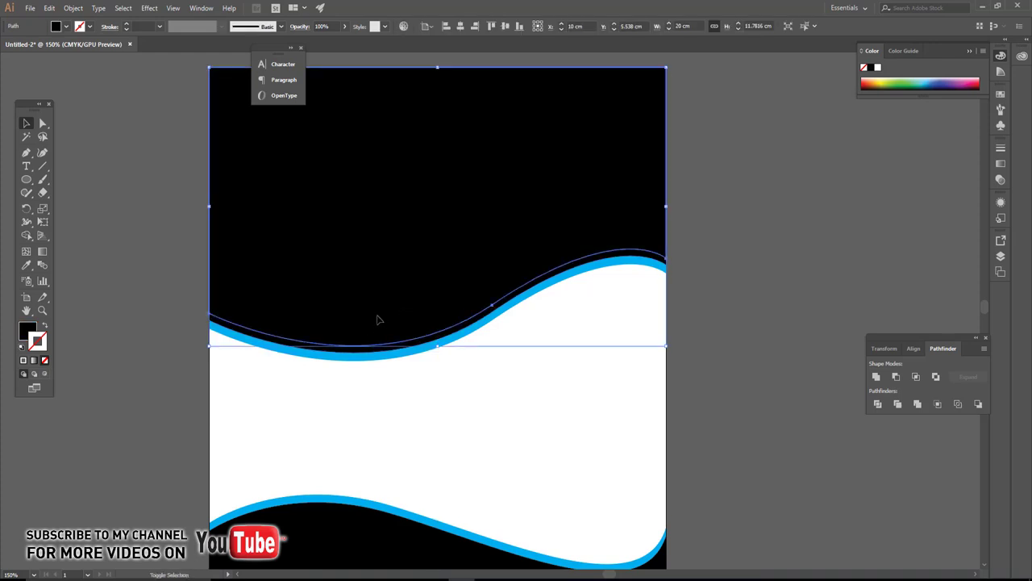
Step: Fill the top wave cyan, then lighten it to 50% C in the Color Picker
{"action": "left_click", "coordinate": [66, 26]}
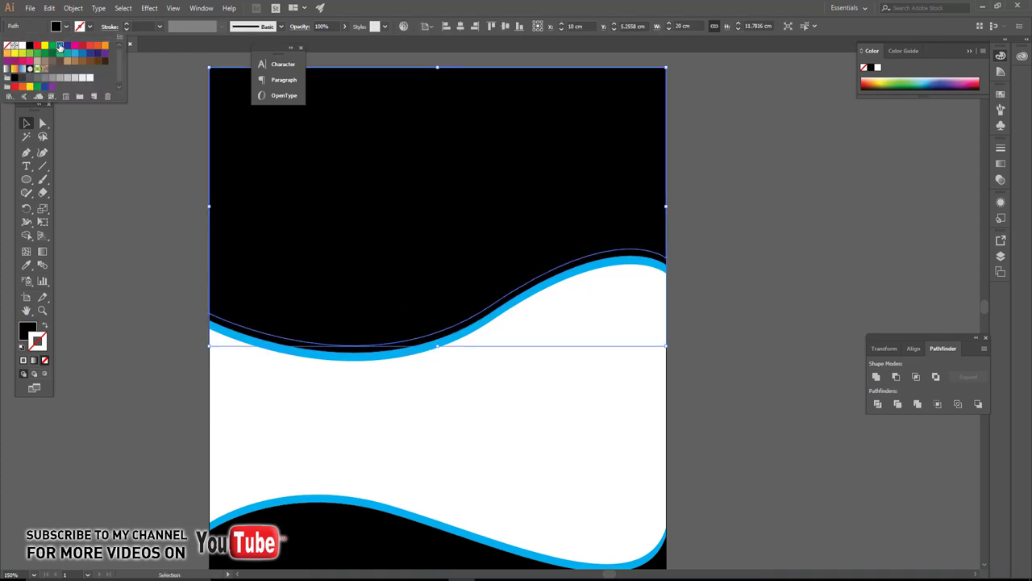
{"action": "left_click", "coordinate": [59, 46]}
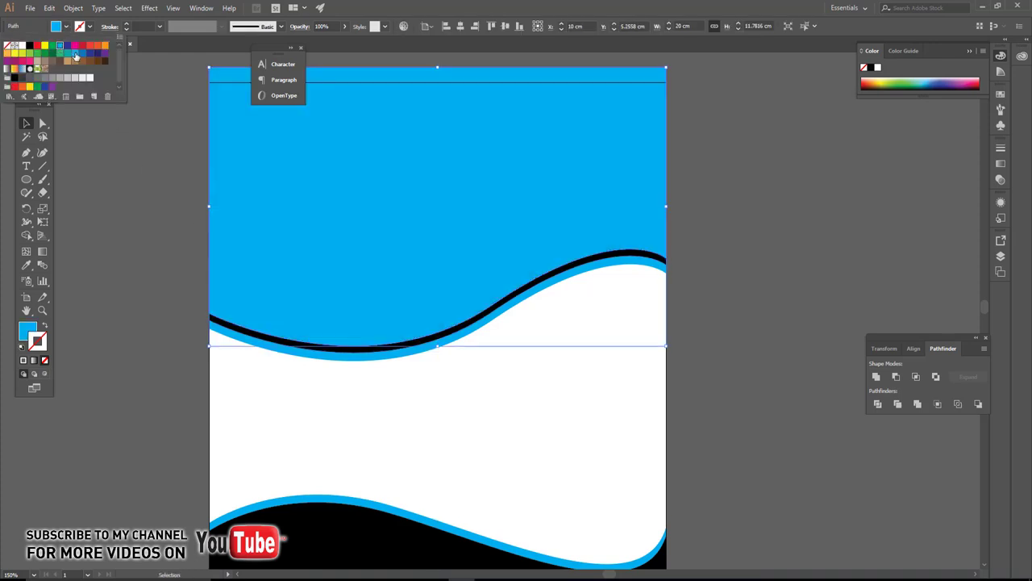
{"action": "left_click", "coordinate": [31, 330]}
{"action": "double_click", "coordinate": [31, 331]}
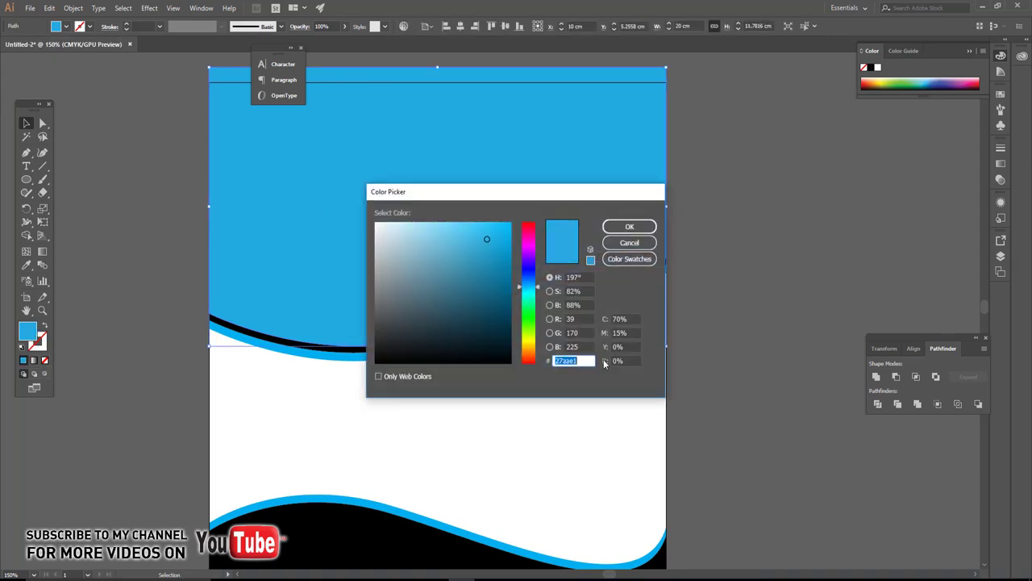
{"action": "left_click", "coordinate": [619, 318]}
{"action": "type", "text": "5"}
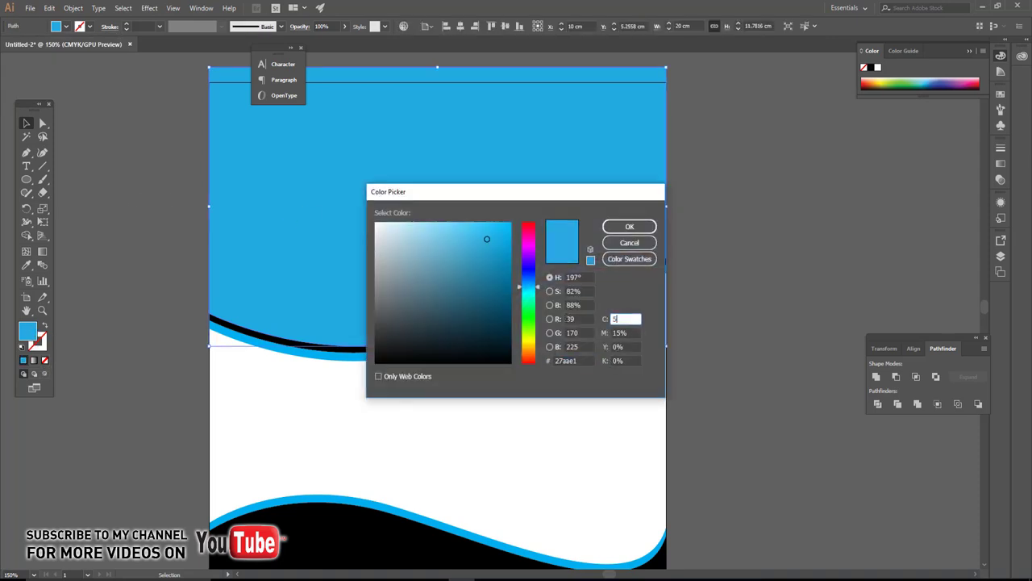
{"action": "type", "text": "0"}
{"action": "key", "text": "Tab"}
{"action": "key", "text": "Tab"}
{"action": "key", "text": "Tab"}
{"action": "key", "text": "Return"}
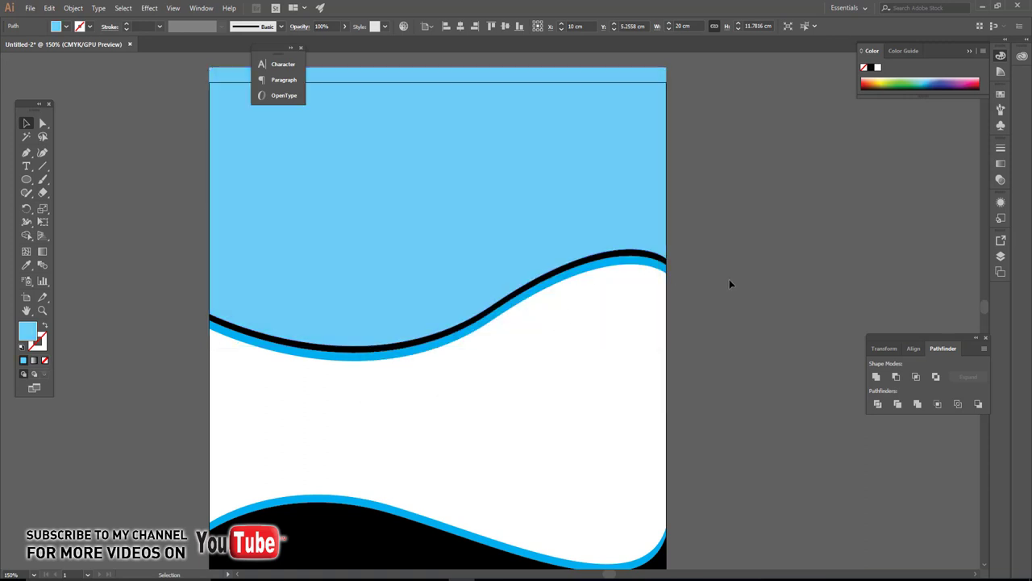
{"action": "left_click", "coordinate": [729, 284]}
{"action": "key", "text": "ctrl+1"}
{"action": "left_click_drag", "start_coordinate": [27, 179], "coordinate": [67, 210]}
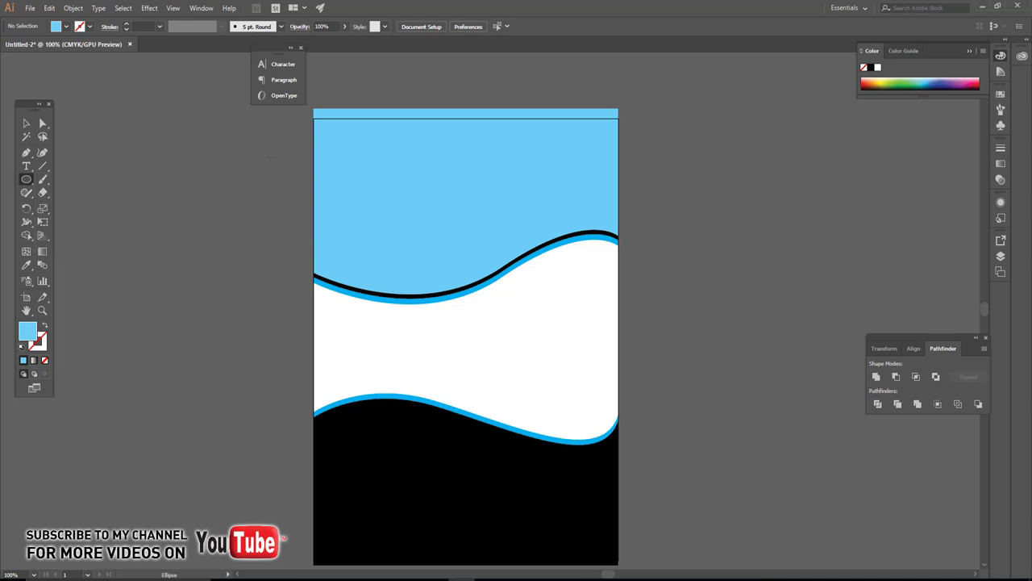
Step: Draw a circle over the page's upper left and fill it red
{"action": "left_click_drag", "start_coordinate": [270, 156], "coordinate": [441, 332]}
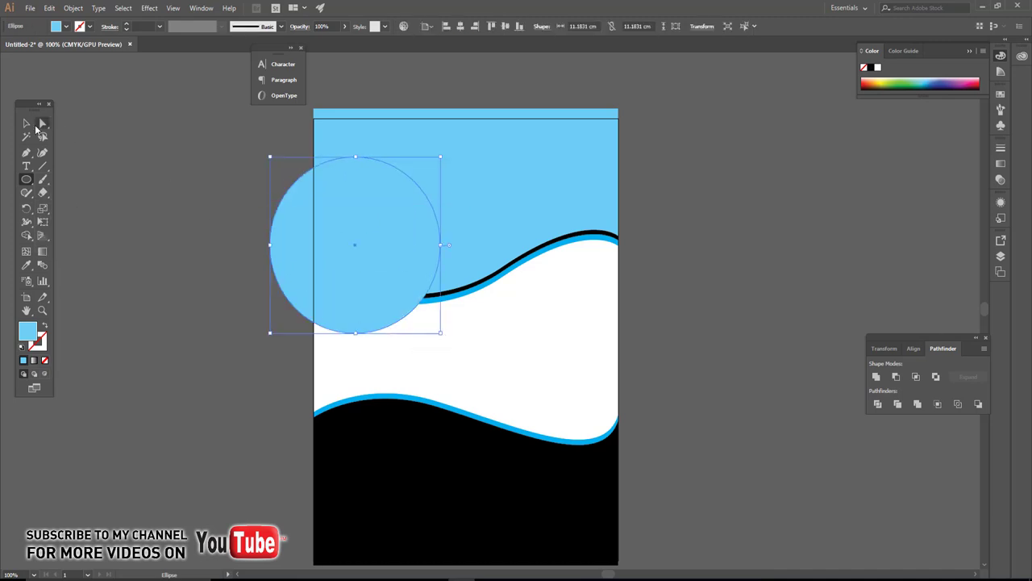
{"action": "left_click", "coordinate": [27, 123]}
{"action": "left_click", "coordinate": [65, 26]}
{"action": "left_click", "coordinate": [81, 50]}
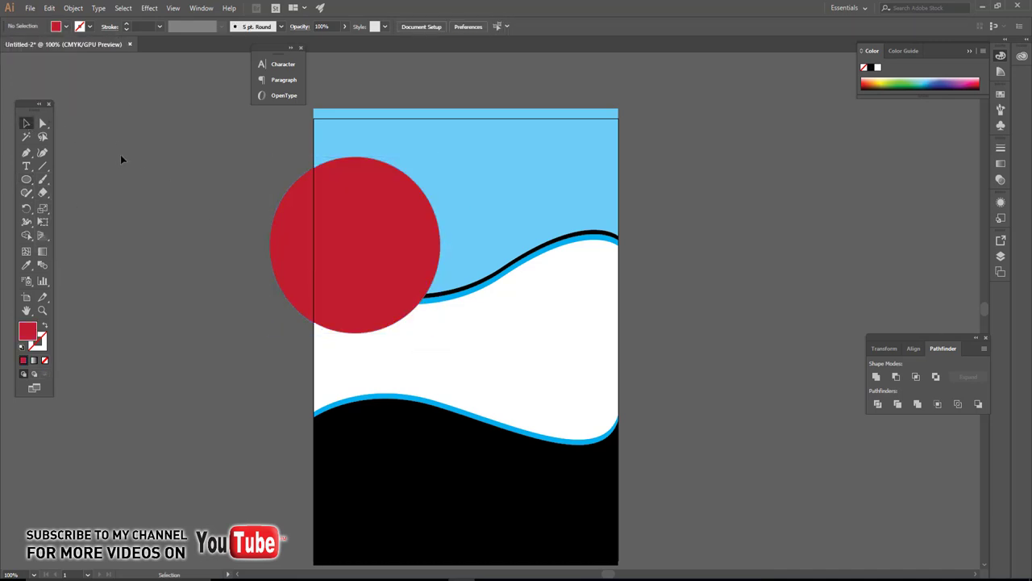
Step: Paste a copy in front, scale it up, and send it behind the red circle
{"action": "scroll", "coordinate": [363, 331], "scroll_direction": "up", "scroll_amount": 1}
{"action": "scroll", "coordinate": [373, 295], "scroll_direction": "up", "scroll_amount": 1}
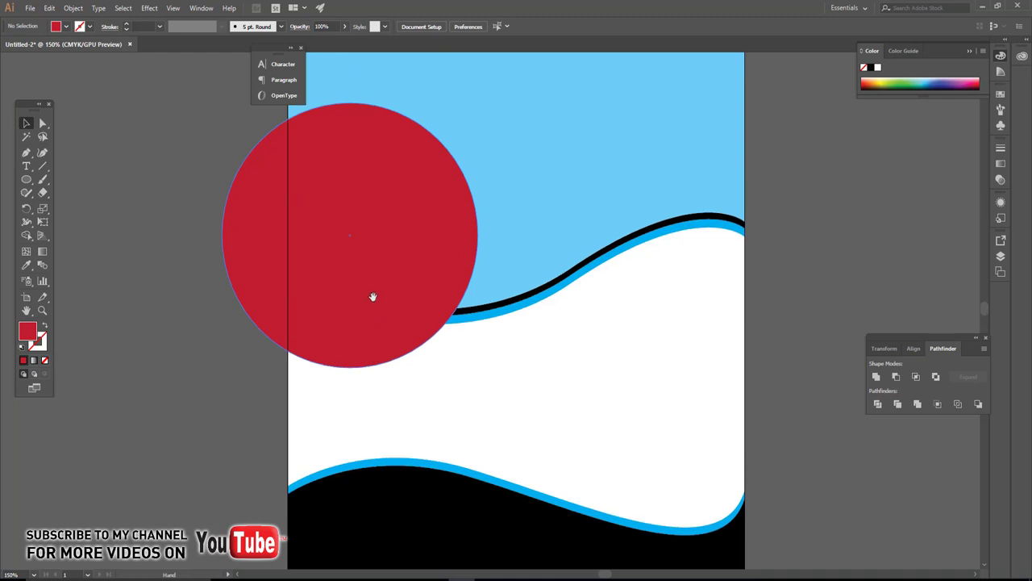
{"action": "left_click", "coordinate": [69, 11]}
{"action": "left_click", "coordinate": [49, 8]}
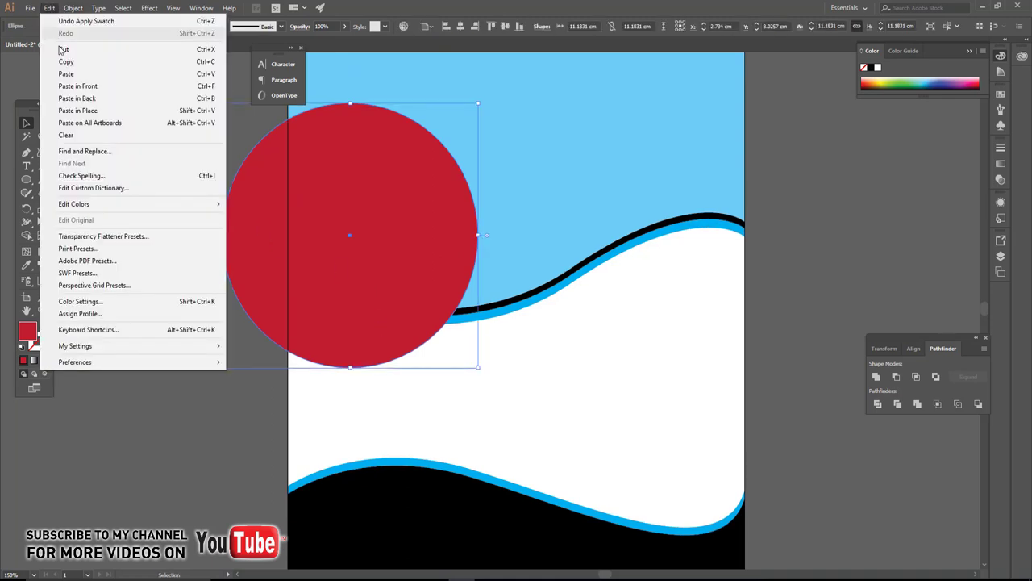
{"action": "left_click", "coordinate": [77, 85]}
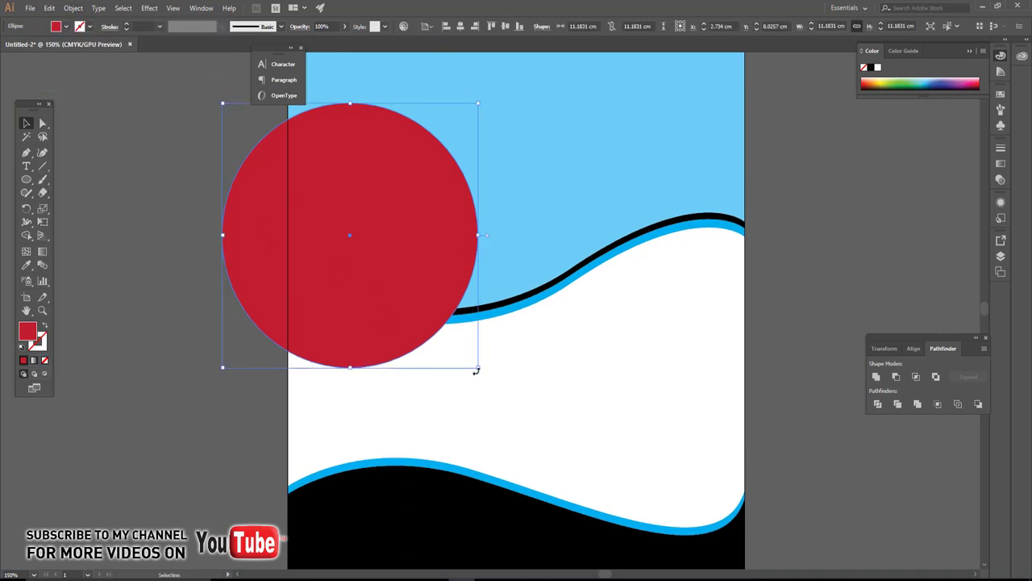
{"action": "left_click_drag", "start_coordinate": [476, 370], "coordinate": [487, 377]}
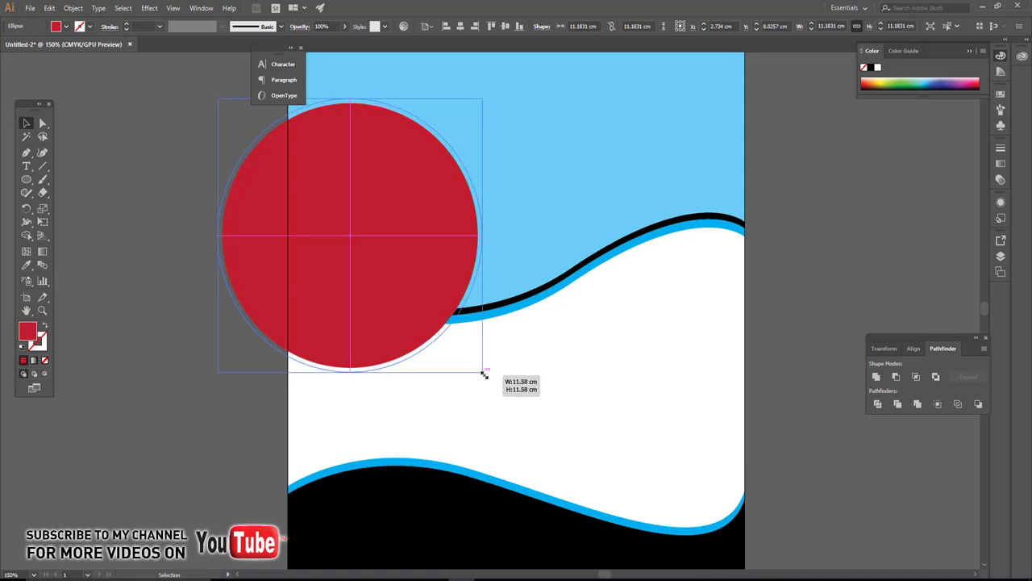
{"action": "right_click", "coordinate": [400, 250]}
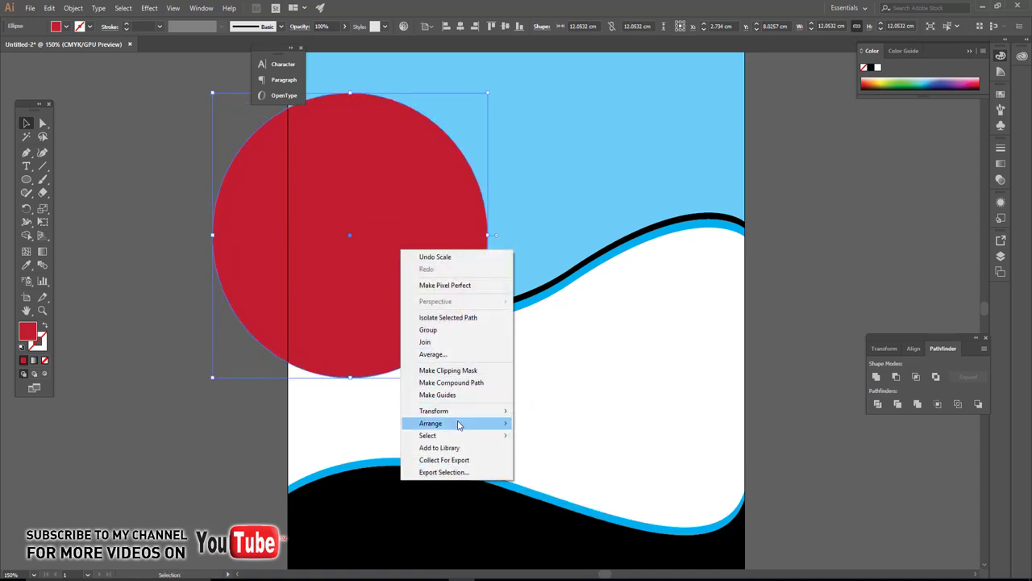
{"action": "mouse_move", "coordinate": [452, 423]}
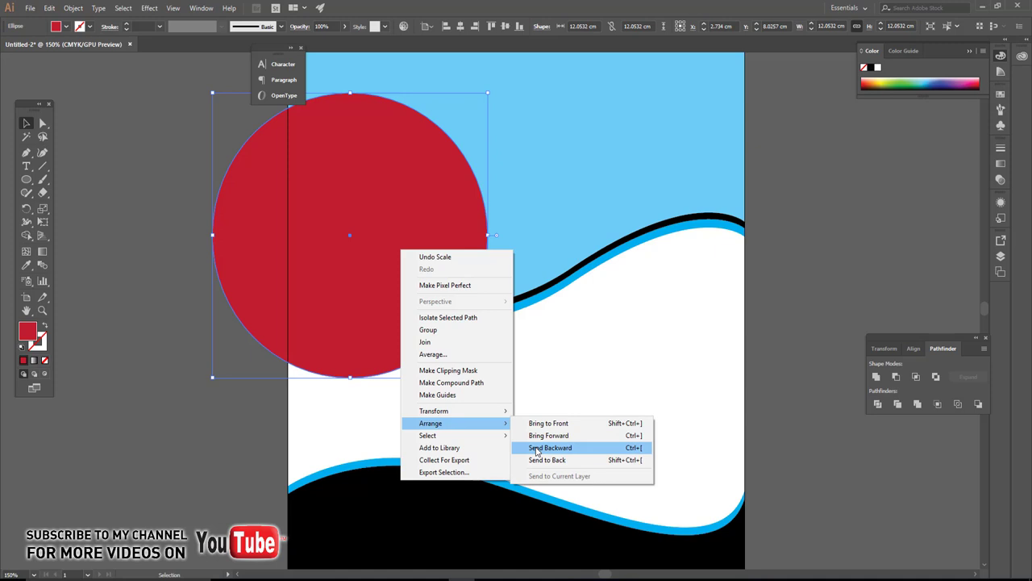
{"action": "left_click", "coordinate": [535, 450]}
Step: Eyedropper white onto the enlarged circle to form a white ring
{"action": "left_click", "coordinate": [26, 265]}
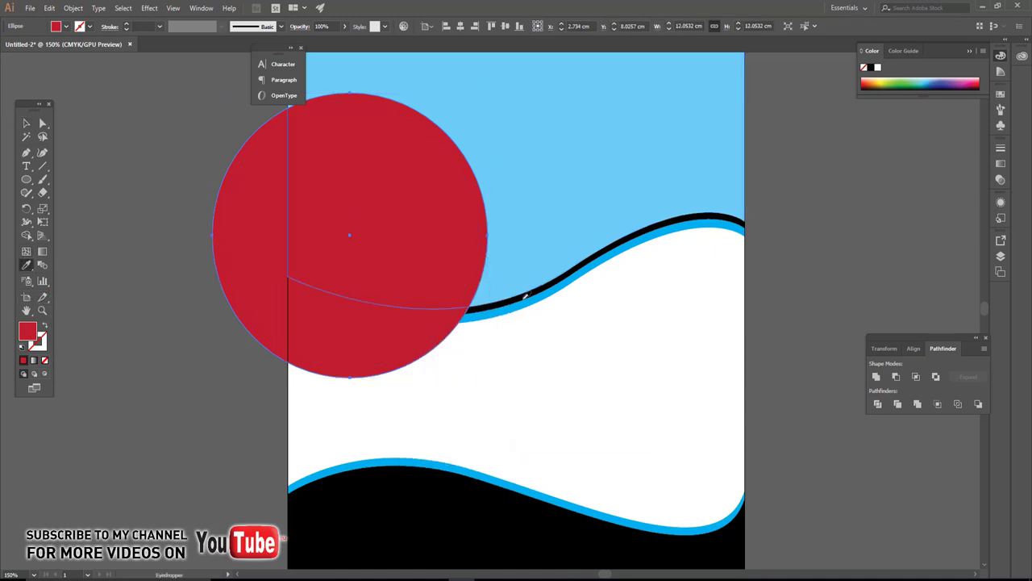
{"action": "left_click", "coordinate": [495, 326]}
{"action": "left_click", "coordinate": [42, 124]}
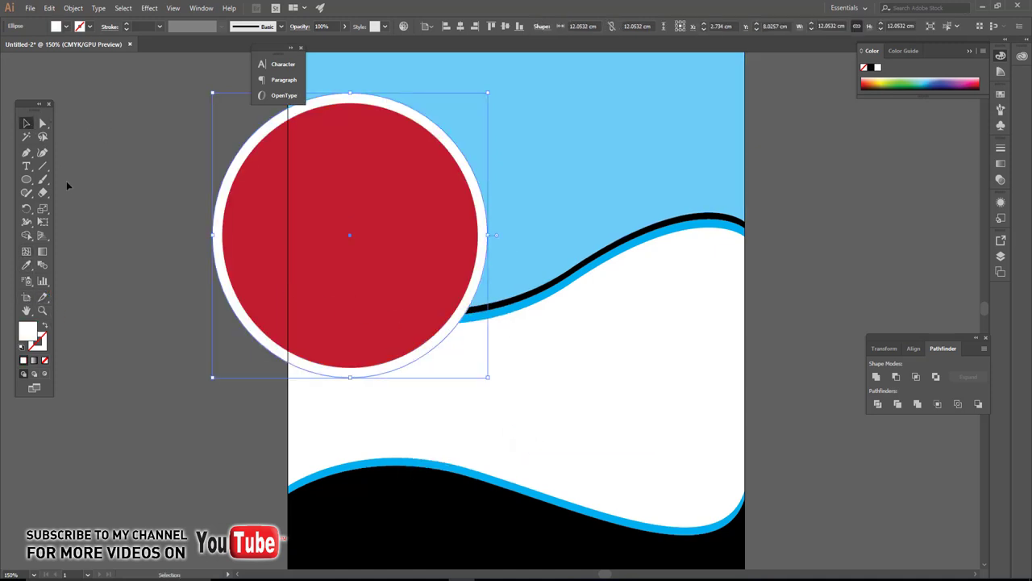
{"action": "left_click", "coordinate": [97, 209]}
{"action": "key", "text": "ctrl+minus"}
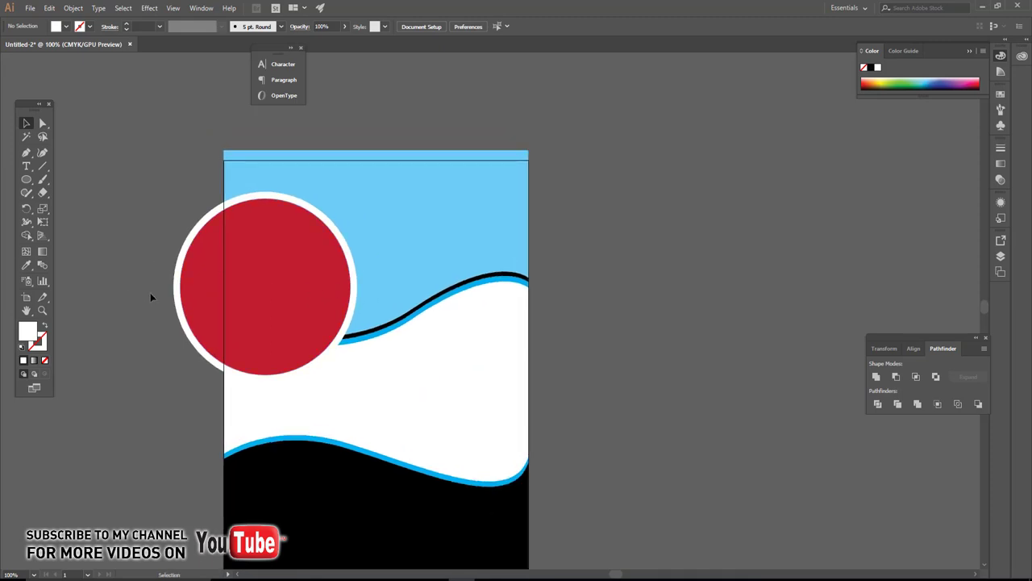
Step: Duplicate the red circle to the upper right and shrink it into a taller ellipse
{"action": "left_click_drag", "start_coordinate": [256, 255], "coordinate": [444, 182]}
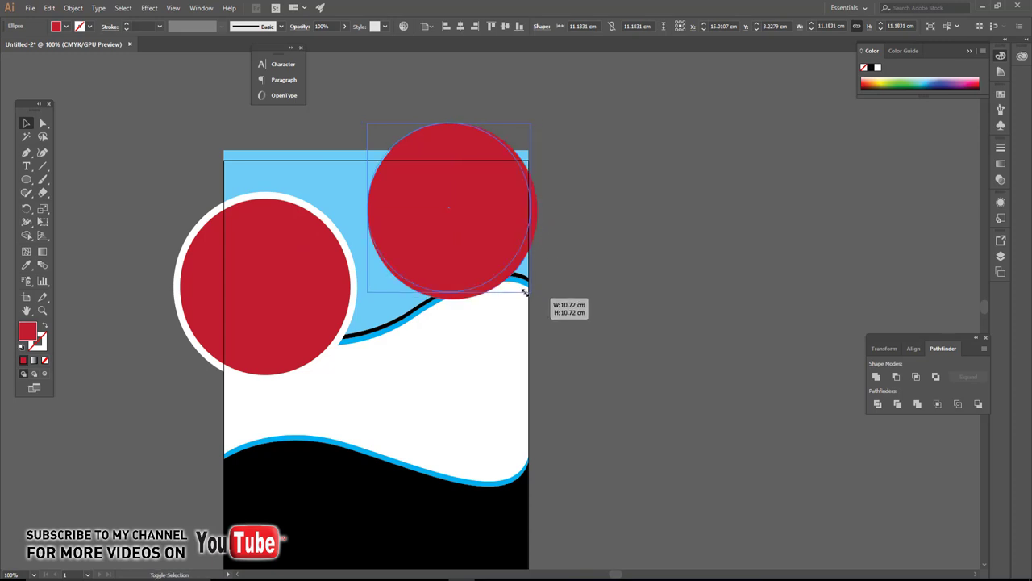
{"action": "left_click_drag", "start_coordinate": [538, 298], "coordinate": [507, 267]}
{"action": "left_click_drag", "start_coordinate": [437, 268], "coordinate": [430, 280]}
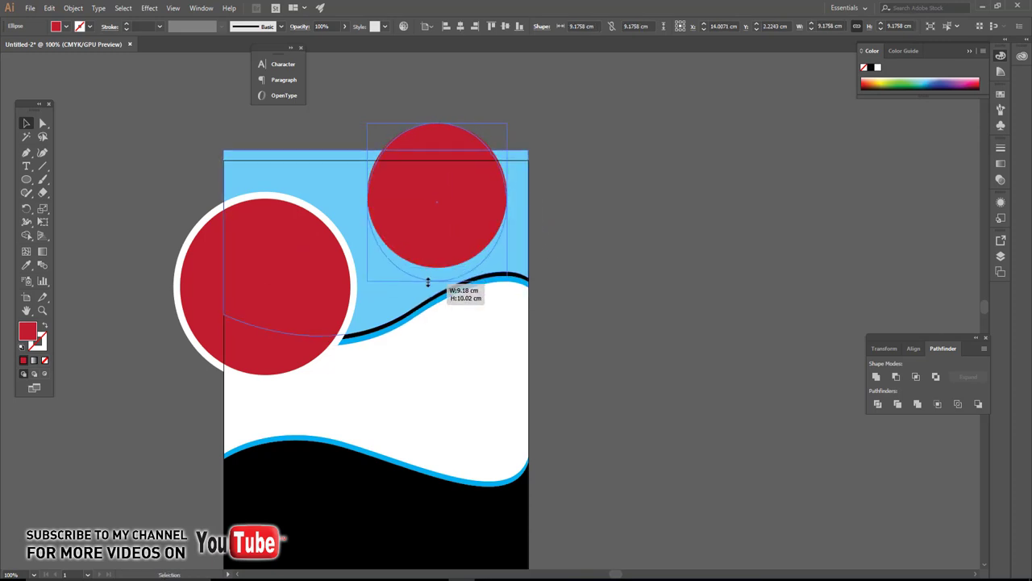
{"action": "left_click", "coordinate": [620, 288]}
Step: Enlarge the red ellipse slightly and give it the wave's thick black stroke
{"action": "scroll", "coordinate": [555, 301], "scroll_direction": "up", "scroll_amount": 1}
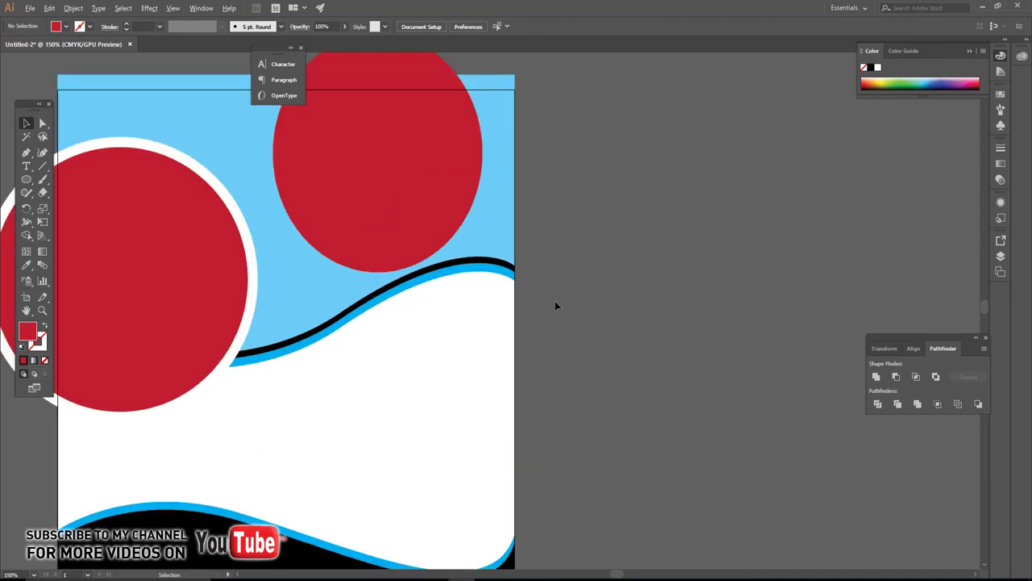
{"action": "scroll", "coordinate": [436, 280], "scroll_direction": "up", "scroll_amount": 1}
{"action": "left_click", "coordinate": [392, 270]}
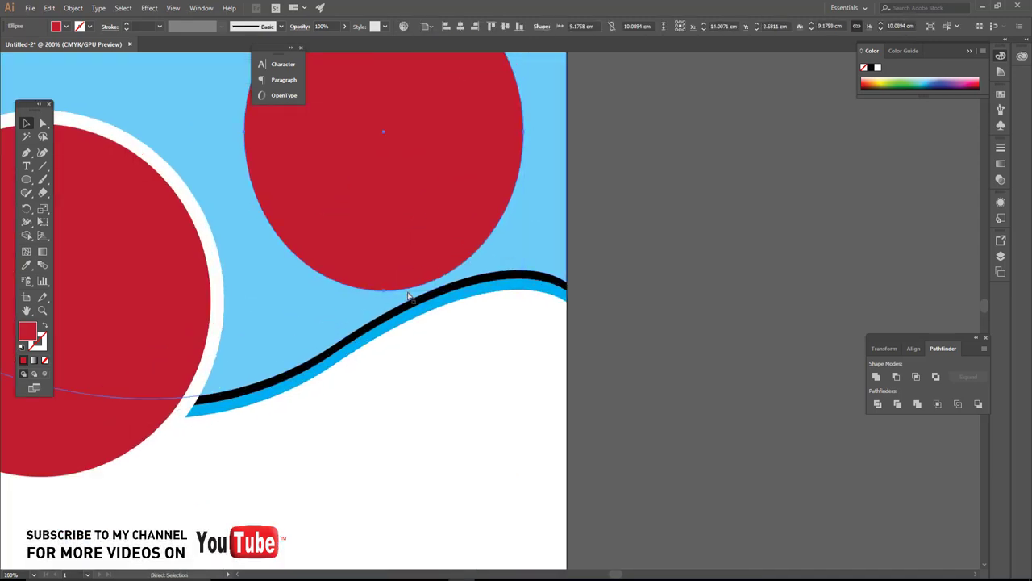
{"action": "left_click_drag", "start_coordinate": [525, 291], "coordinate": [540, 304]}
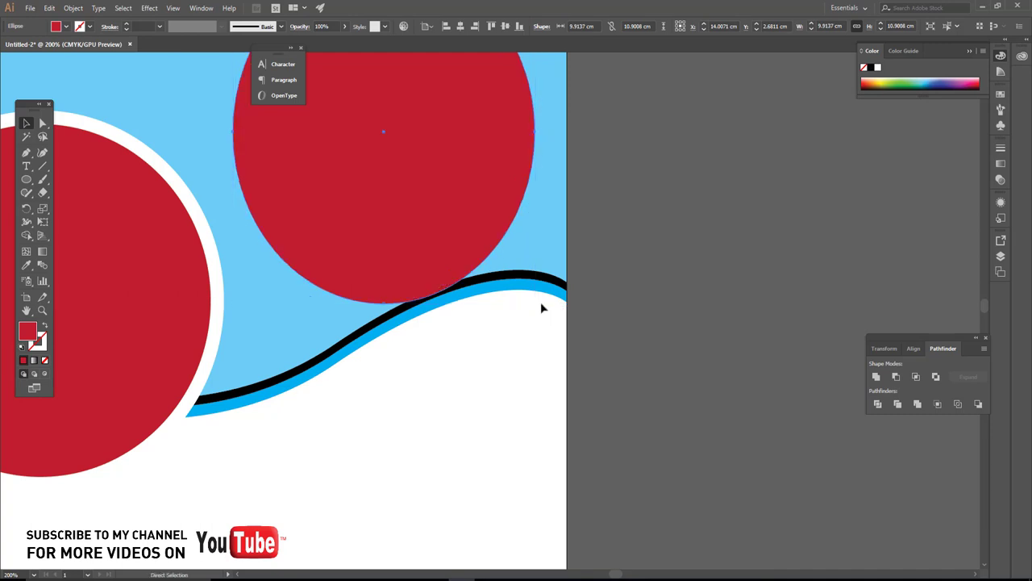
{"action": "key", "text": "i"}
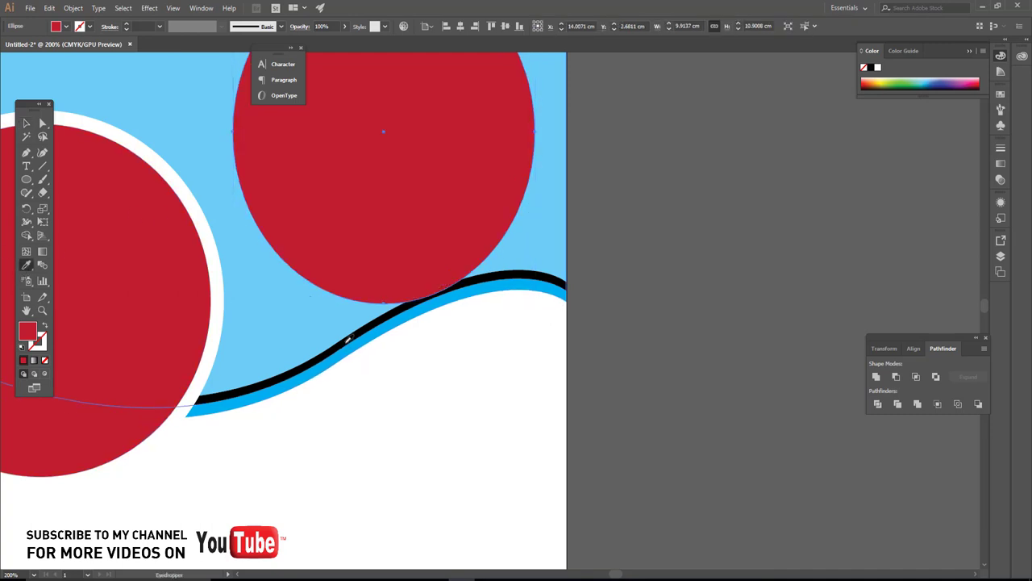
{"action": "left_click", "coordinate": [348, 339]}
Step: Enlarge the ellipse around its centre and colour it blue like the wave edge
{"action": "left_click", "coordinate": [25, 123]}
{"action": "left_click", "coordinate": [426, 360]}
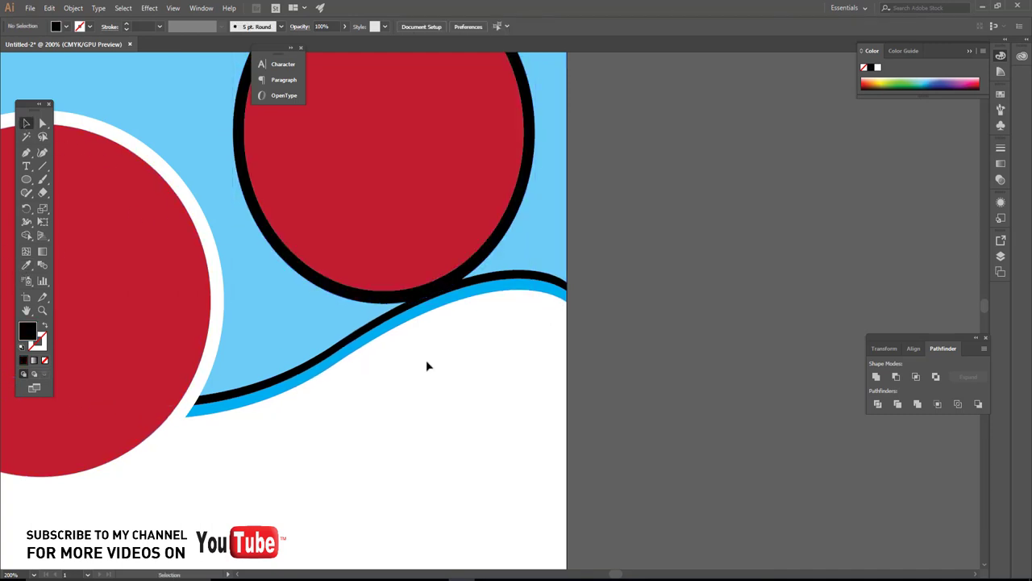
{"action": "left_click", "coordinate": [351, 303]}
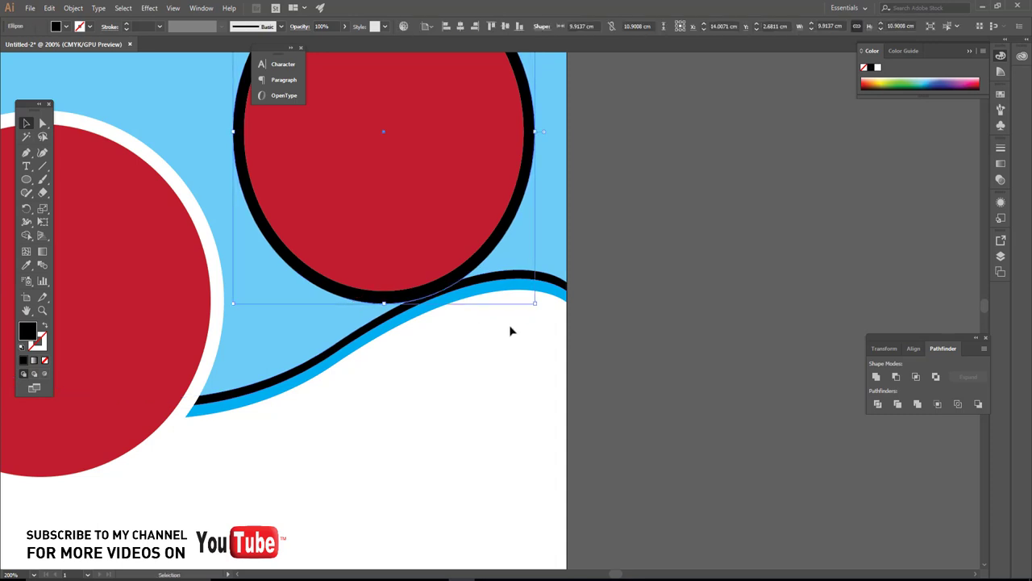
{"action": "left_click_drag", "start_coordinate": [535, 304], "coordinate": [546, 315]}
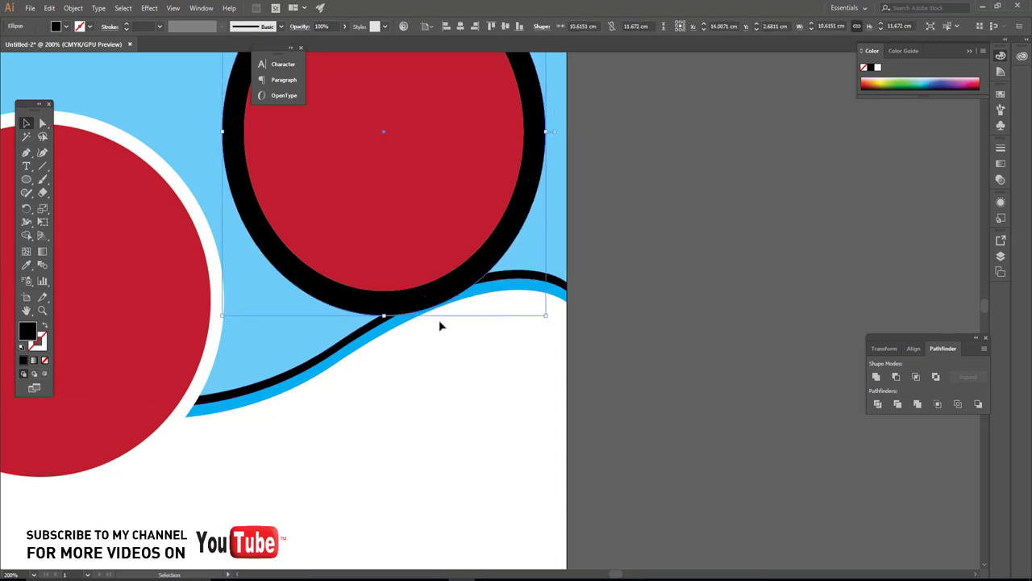
{"action": "key", "text": "i"}
{"action": "left_click", "coordinate": [367, 342]}
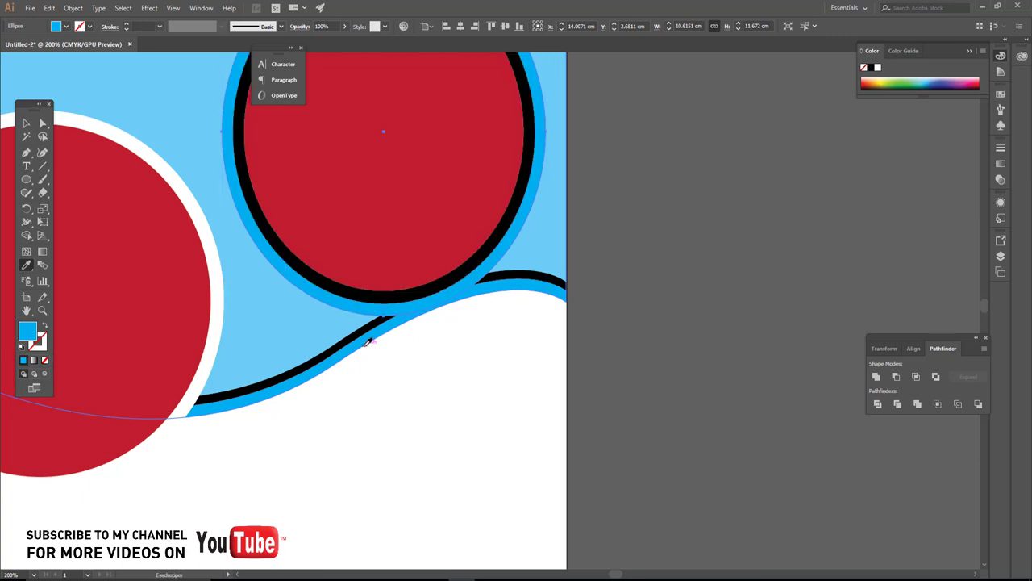
{"action": "key", "text": "v"}
{"action": "key", "text": "ctrl+shift+a"}
{"action": "key", "text": "ctrl+1"}
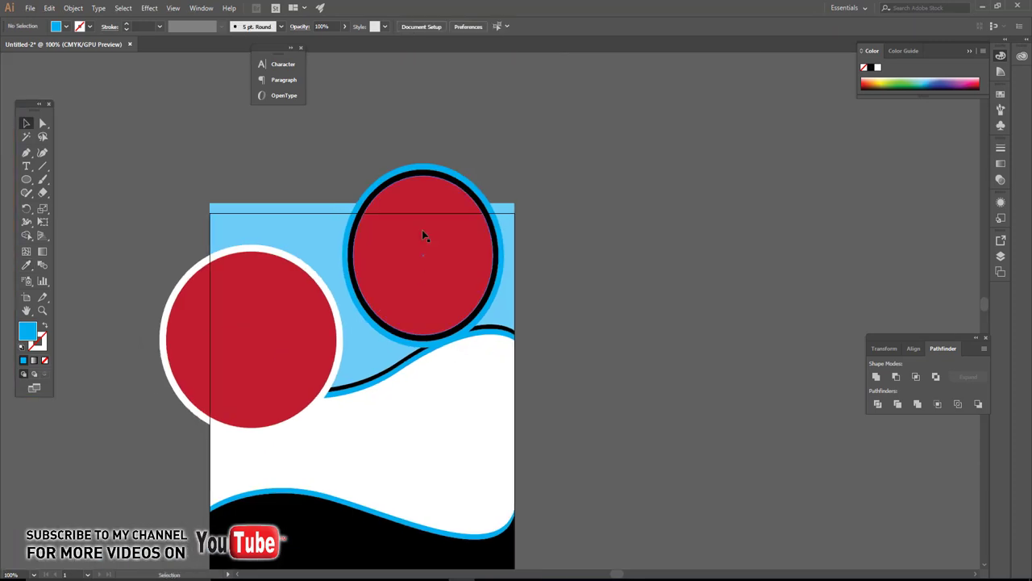
Step: Pull the blue-ringed ellipse's top anchor down to make it rounder
{"action": "scroll", "coordinate": [423, 235], "scroll_direction": "up", "scroll_amount": 1}
{"action": "left_click", "coordinate": [454, 166]}
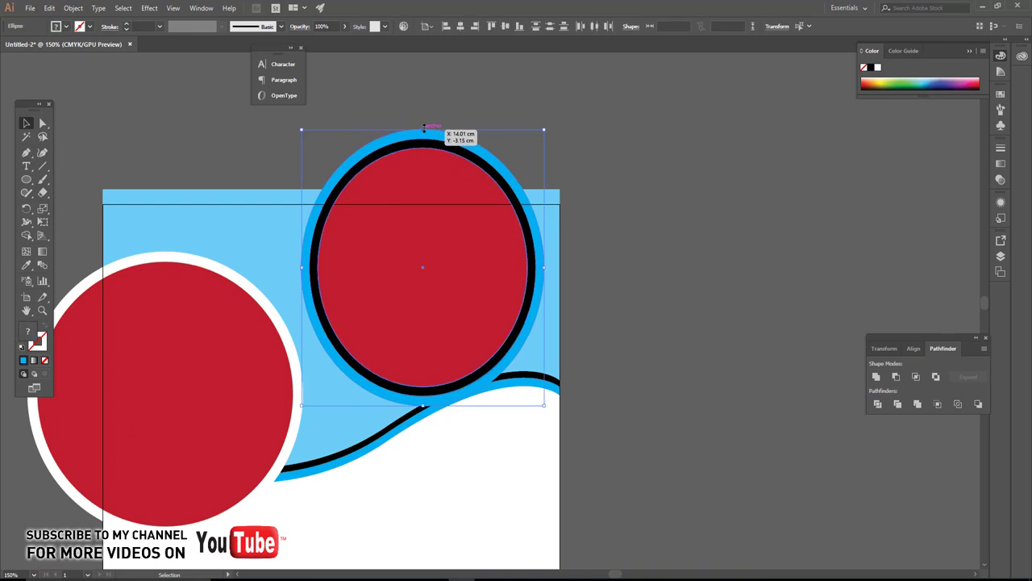
{"action": "left_click_drag", "start_coordinate": [423, 128], "coordinate": [424, 150]}
{"action": "left_click", "coordinate": [649, 340]}
{"action": "scroll", "coordinate": [649, 340], "scroll_direction": "down", "scroll_amount": 1}
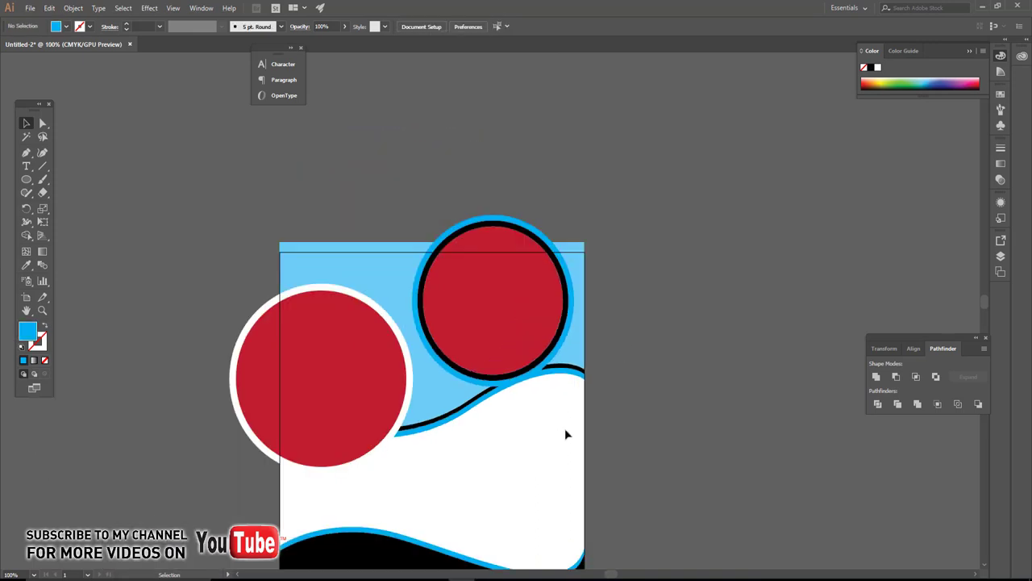
{"action": "scroll", "coordinate": [566, 435], "scroll_direction": "down", "scroll_amount": 5}
{"action": "scroll", "coordinate": [553, 277], "scroll_direction": "up", "scroll_amount": 1}
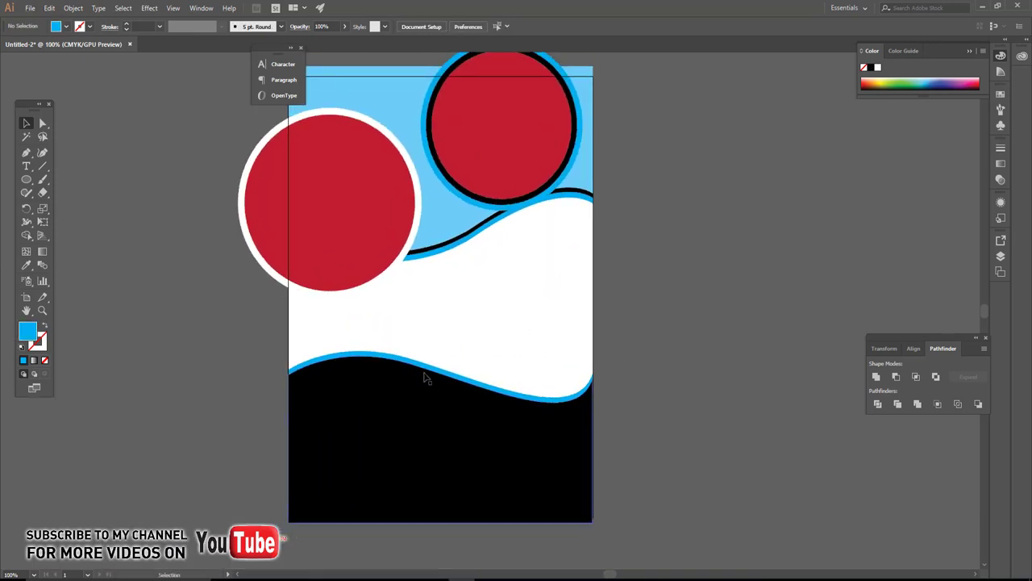
Step: Open the 'text' file in Notepad and select all the flyer wording
{"action": "left_click", "coordinate": [32, 8]}
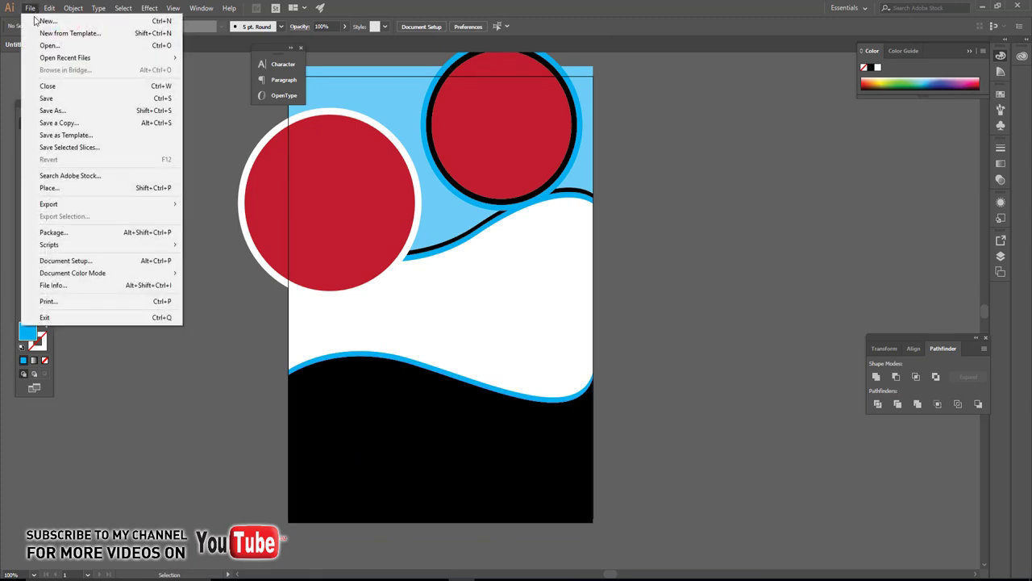
{"action": "left_click", "coordinate": [213, 344]}
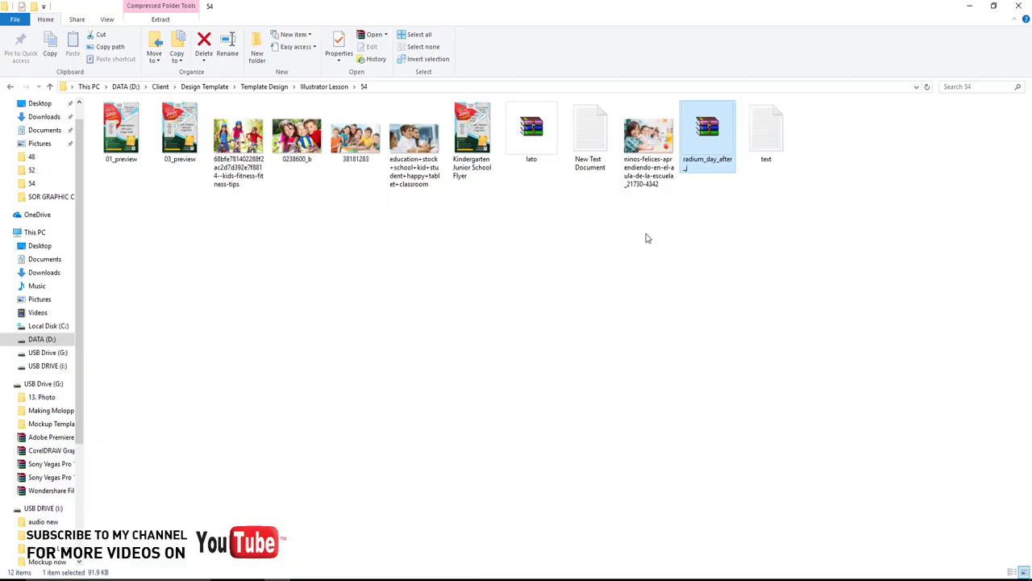
{"action": "double_click", "coordinate": [767, 129]}
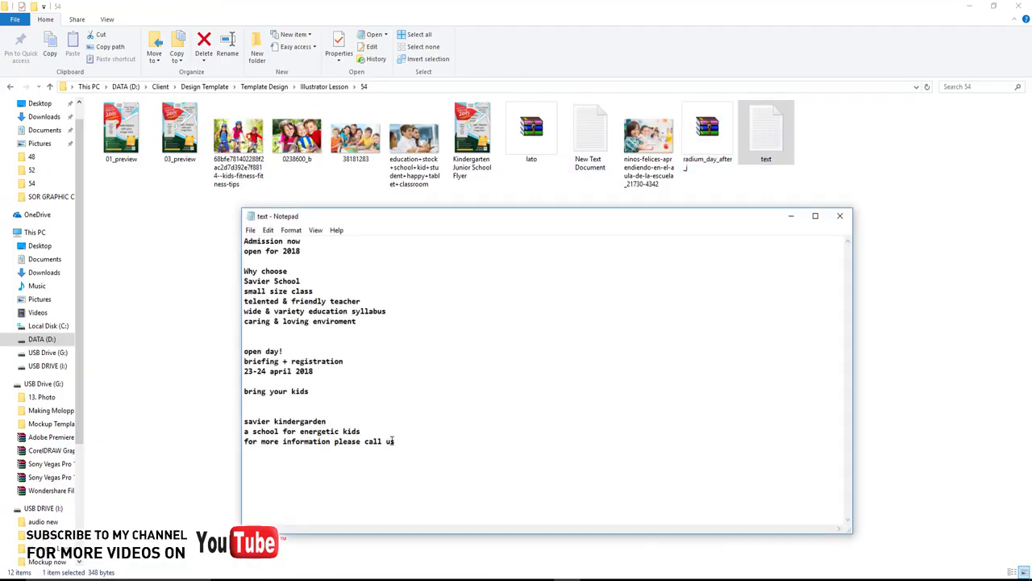
{"action": "left_click_drag", "start_coordinate": [394, 441], "coordinate": [212, 211]}
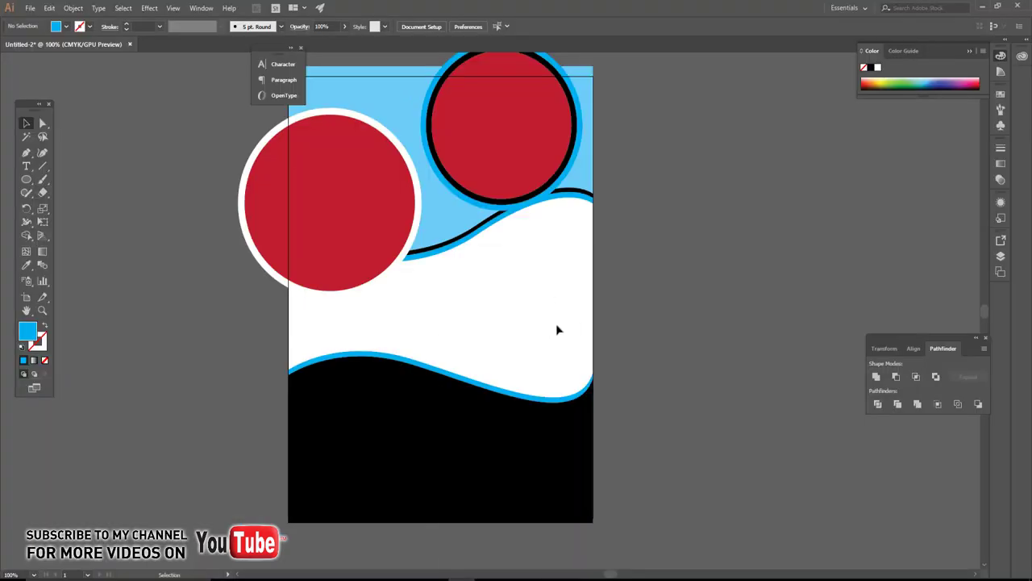
Step: Paste the flyer text as a text object right of the artboard
{"action": "key", "text": "t"}
{"action": "left_click", "coordinate": [651, 256]}
{"action": "key", "text": "ctrl+v"}
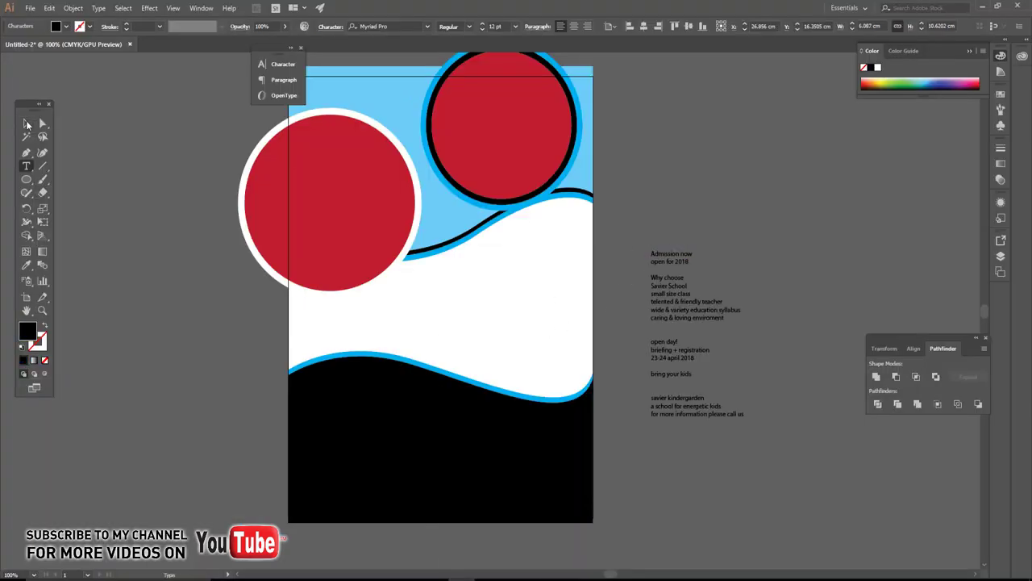
{"action": "left_click", "coordinate": [27, 124]}
{"action": "left_click", "coordinate": [131, 265]}
{"action": "left_click_drag", "start_coordinate": [325, 315], "coordinate": [310, 316]}
Step: Cut the 'Admission now open for 2018' lines into a separate text object
{"action": "key", "text": "t"}
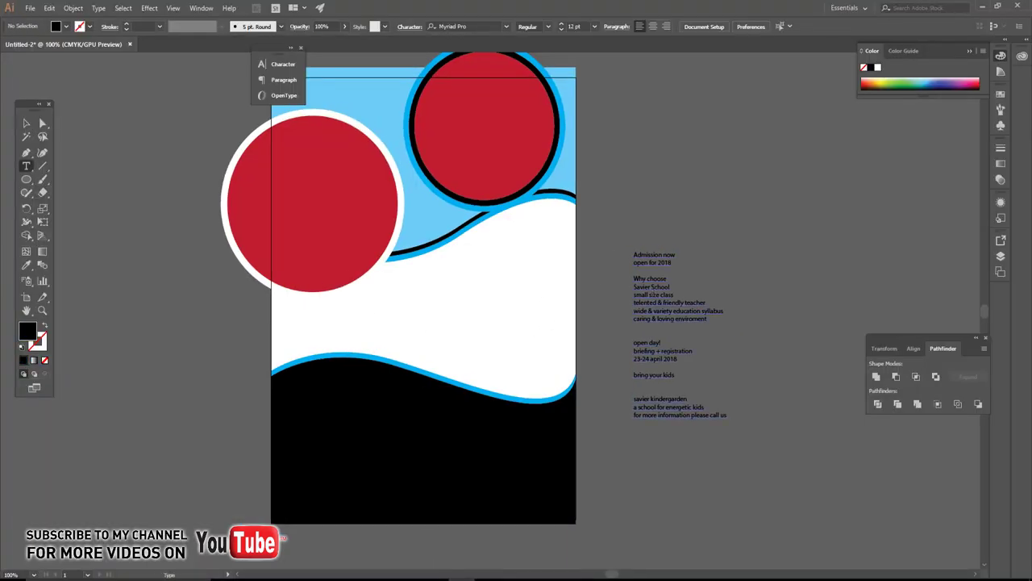
{"action": "key", "text": "Escape"}
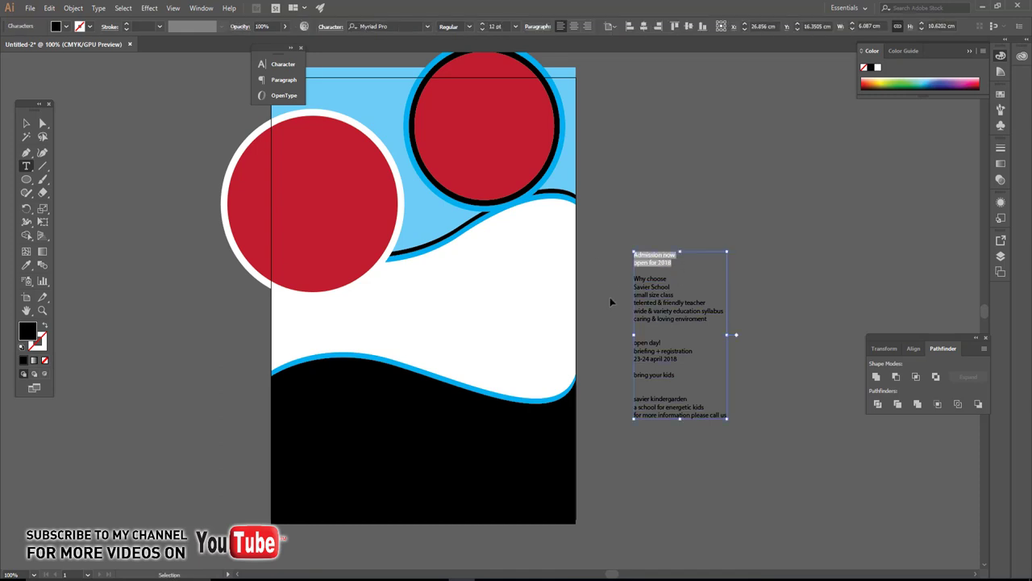
{"action": "key", "text": "BackSpace"}
{"action": "left_click", "coordinate": [27, 123]}
{"action": "left_click", "coordinate": [26, 166]}
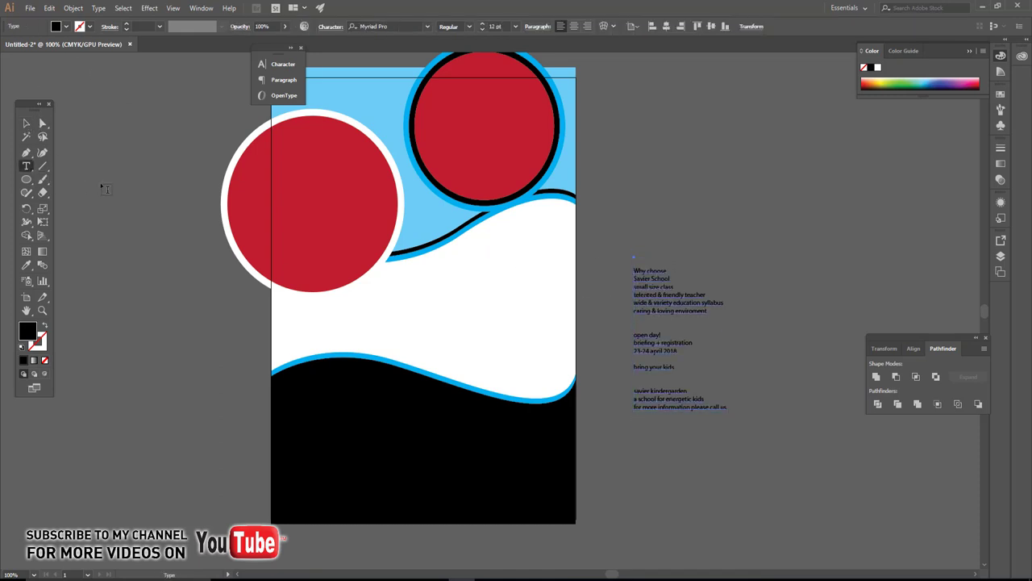
{"action": "left_click", "coordinate": [101, 184]}
{"action": "type", "text": "Admission now open for 2018"}
{"action": "left_click", "coordinate": [30, 125]}
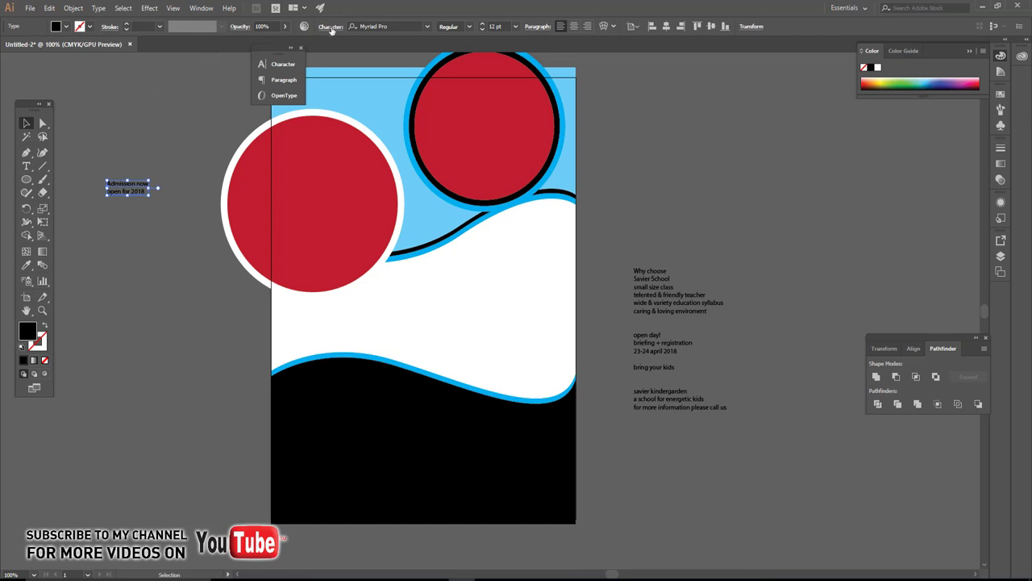
Step: Set the Admission text's font to Radium Day-After J
{"action": "left_click", "coordinate": [372, 26]}
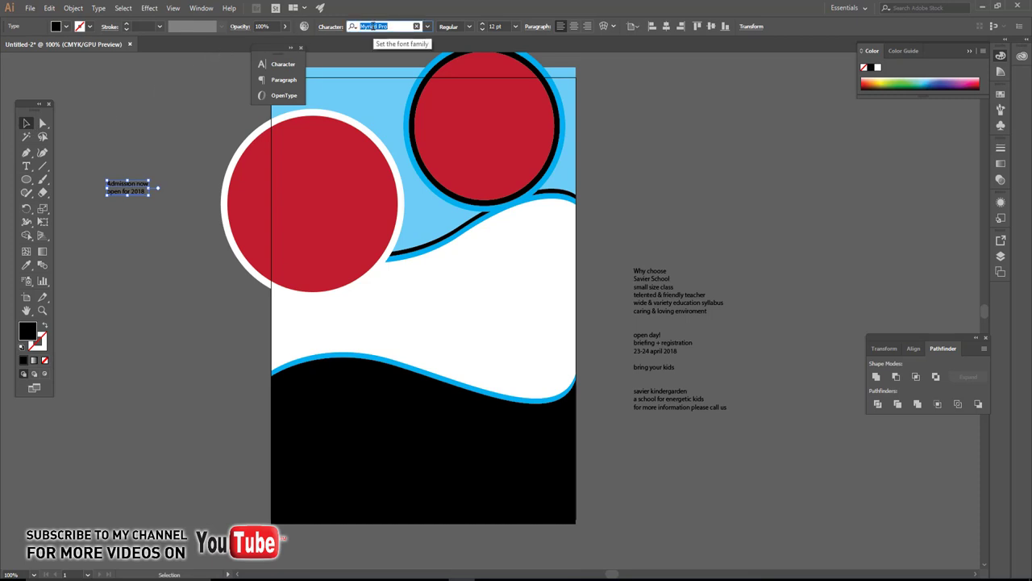
{"action": "type", "text": "red"}
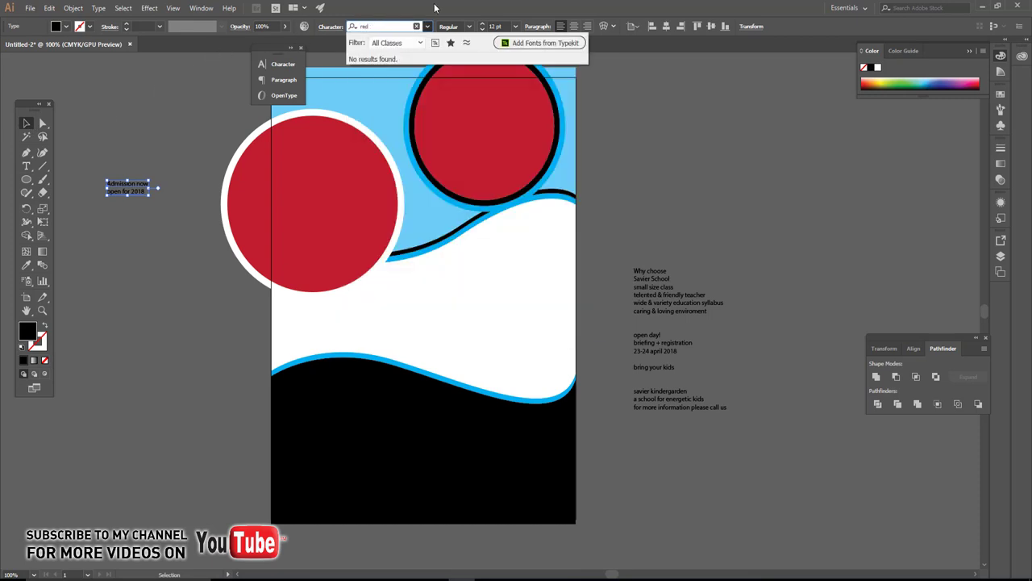
{"action": "key", "text": "BackSpace"}
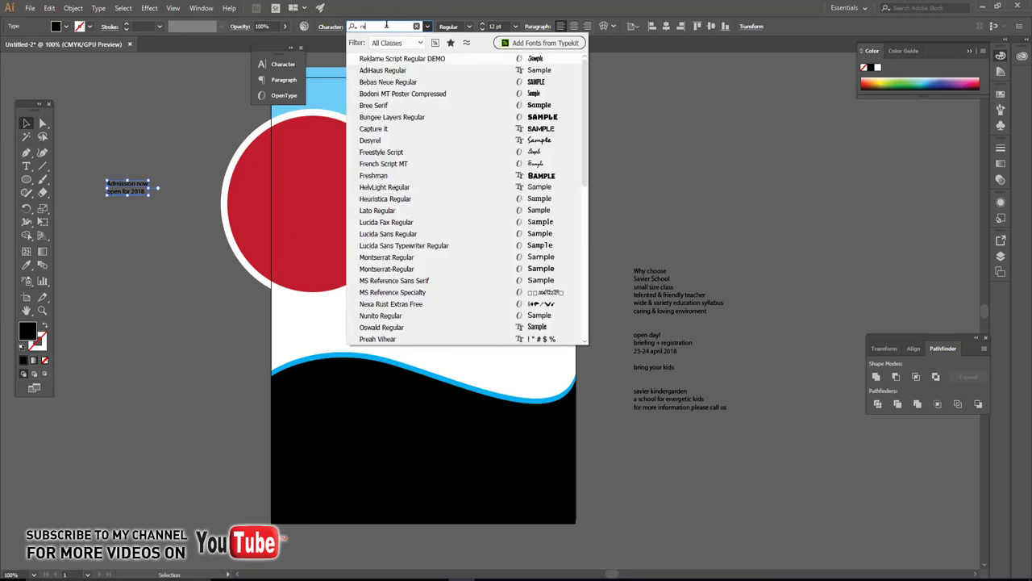
{"action": "key", "text": "BackSpace"}
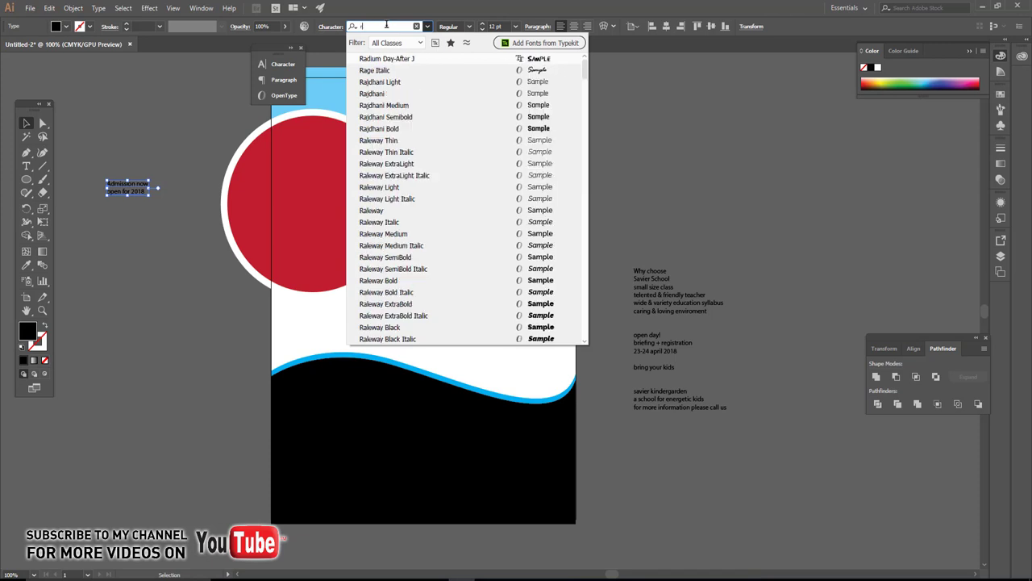
{"action": "left_click", "coordinate": [383, 61]}
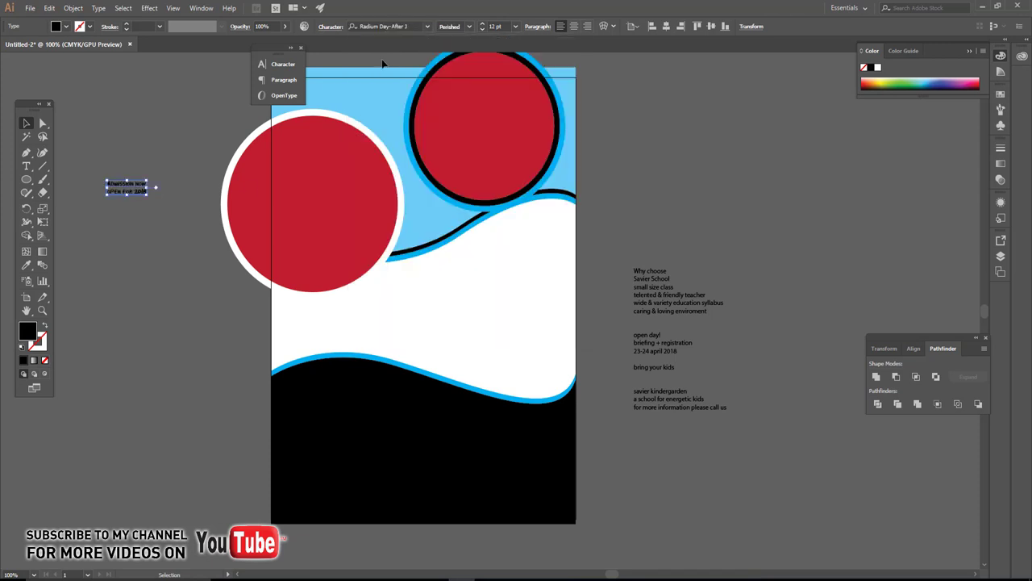
Step: Enlarge the headline, put 2018 on its own line and centre-align all three lines
{"action": "mouse_move", "coordinate": [147, 194]}
{"action": "left_mouse_down"}
{"action": "mouse_move", "coordinate": [231, 226]}
{"action": "mouse_move", "coordinate": [339, 200]}
{"action": "left_mouse_up"}
{"action": "scroll", "coordinate": [343, 202], "scroll_direction": "up", "scroll_amount": 2}
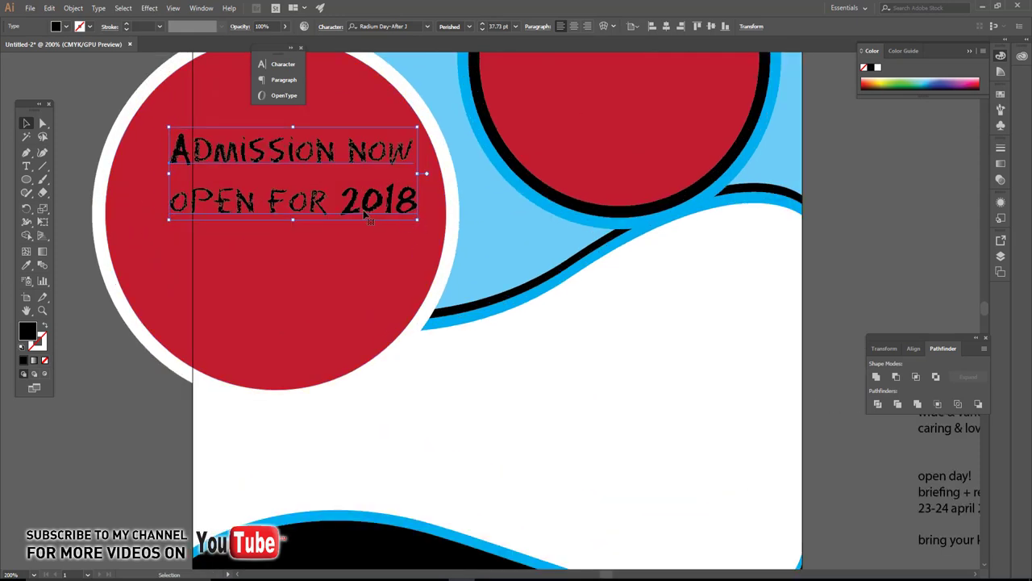
{"action": "key", "text": "t"}
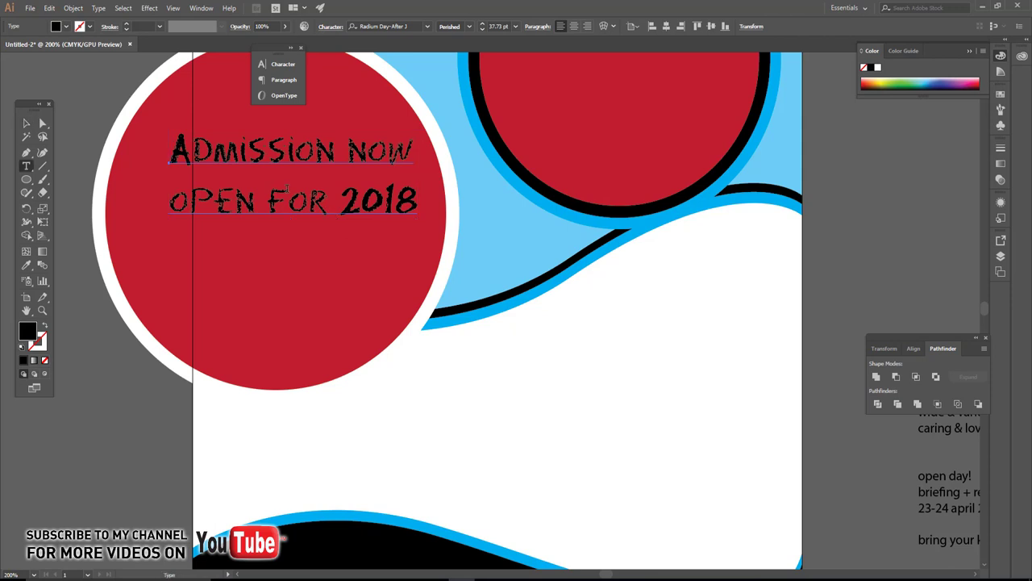
{"action": "key", "text": "ctrl+shift+a"}
{"action": "key", "text": "Return"}
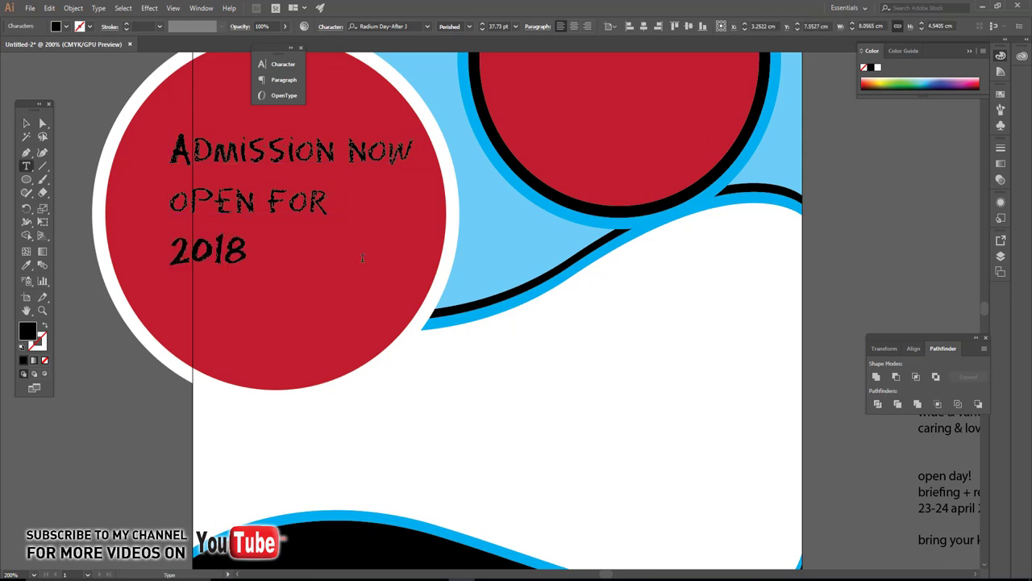
{"action": "key", "text": "ctrl+a"}
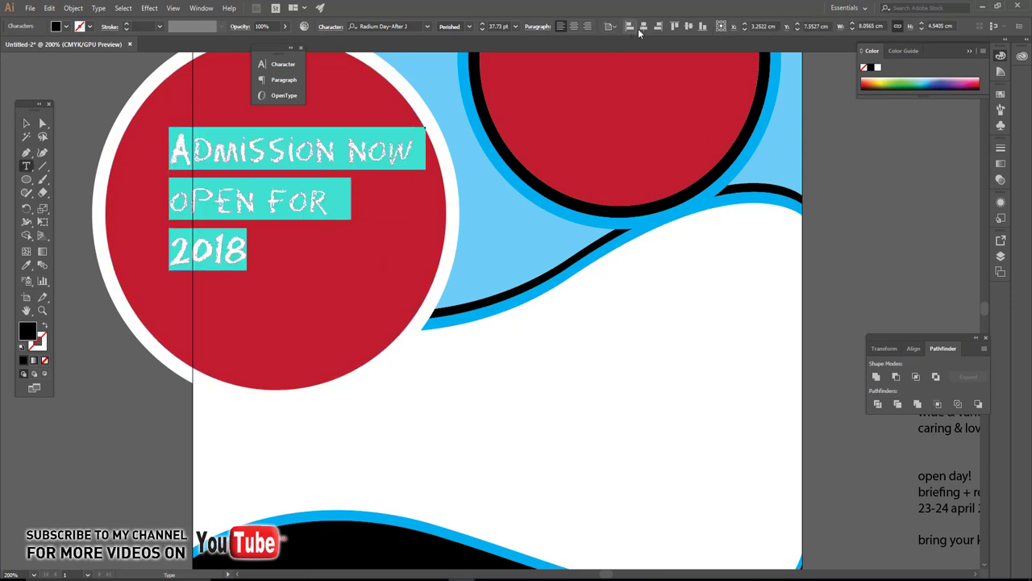
{"action": "left_click", "coordinate": [573, 26]}
Step: Move the headline onto the red circle, make it white and shrink it around its centre
{"action": "left_click", "coordinate": [26, 123]}
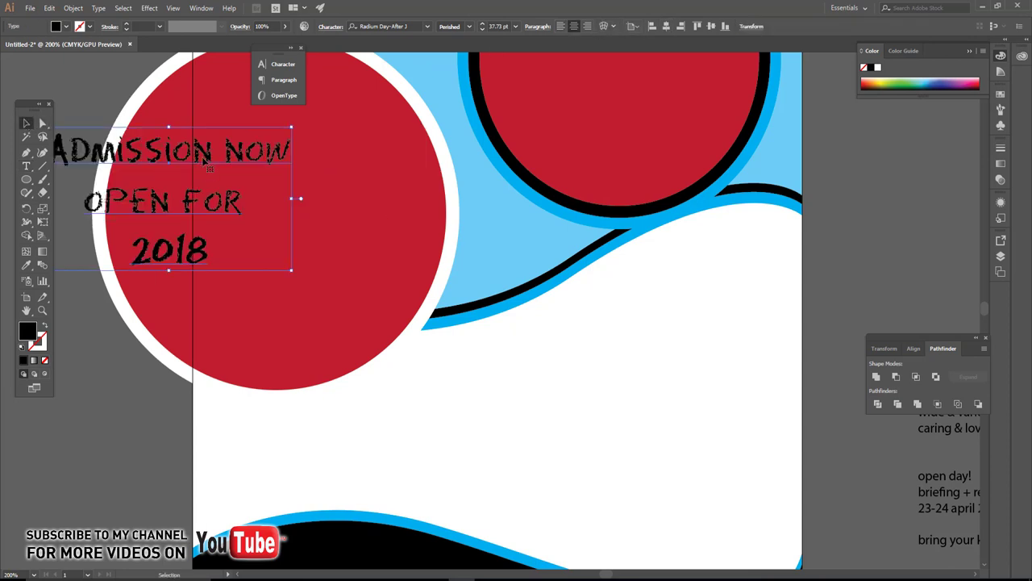
{"action": "left_click_drag", "start_coordinate": [200, 187], "coordinate": [352, 201]}
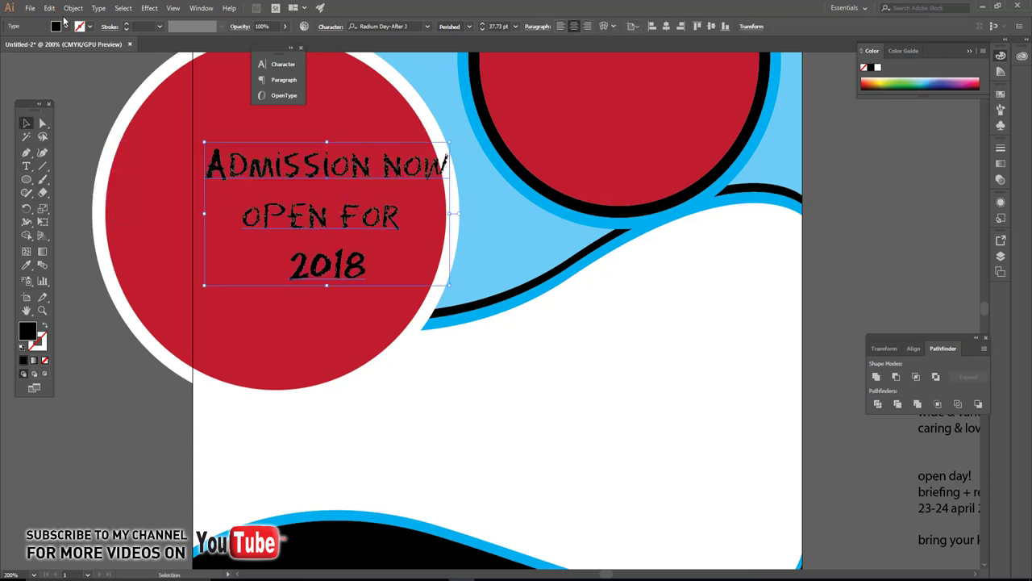
{"action": "left_click", "coordinate": [64, 26]}
{"action": "left_click", "coordinate": [34, 46]}
{"action": "left_click", "coordinate": [80, 120]}
{"action": "scroll", "coordinate": [308, 246], "scroll_direction": "up", "scroll_amount": 1}
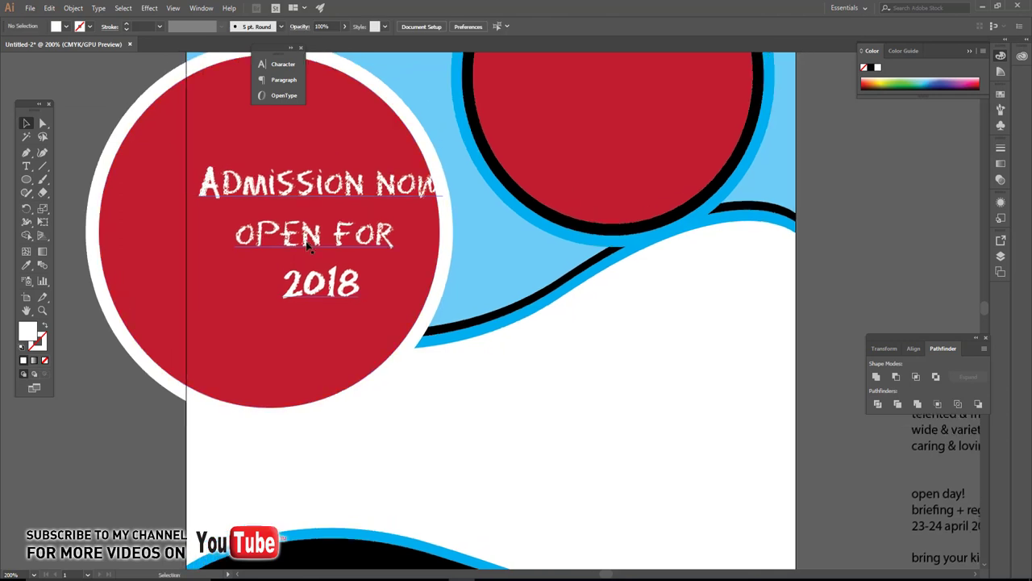
{"action": "left_click", "coordinate": [307, 246]}
{"action": "left_click_drag", "start_coordinate": [438, 299], "coordinate": [405, 313]}
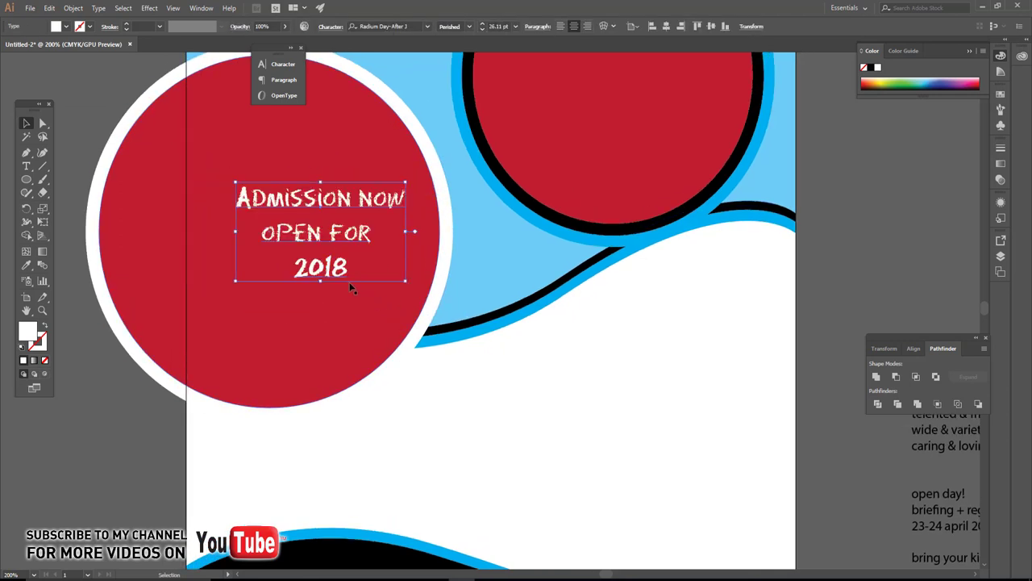
Step: Enlarge 'OPEN FOR' to 41 pt and tighten the headline's line spacing
{"action": "key", "text": "t"}
{"action": "left_click_drag", "start_coordinate": [261, 233], "coordinate": [379, 233]}
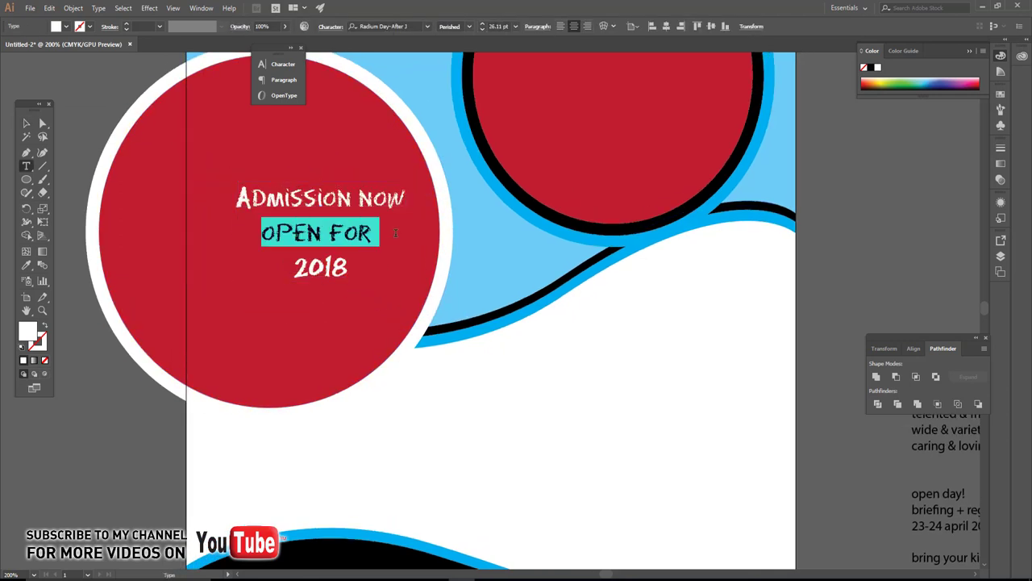
{"action": "left_click", "coordinate": [483, 27]}
{"action": "type", "text": "41"}
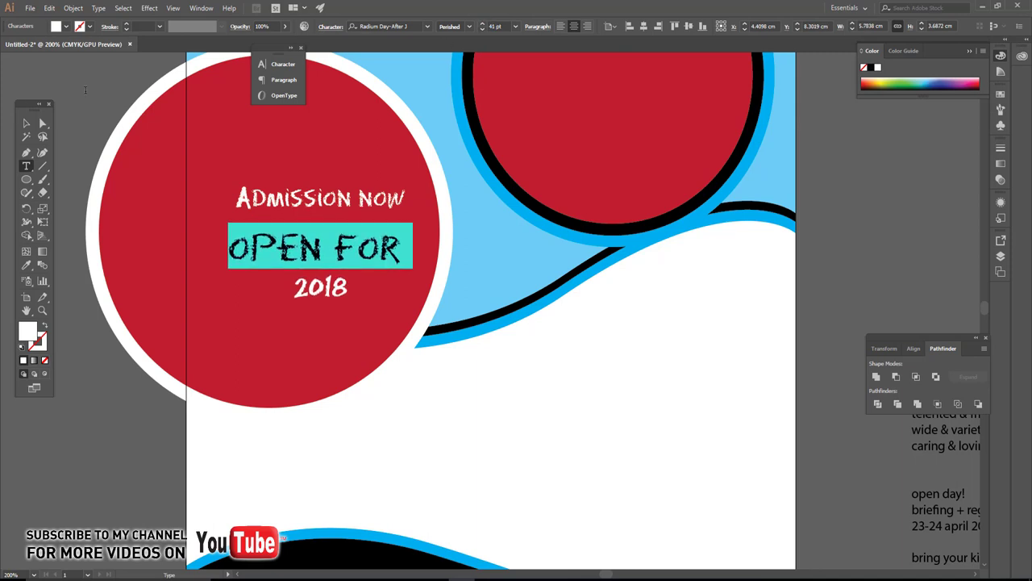
{"action": "left_click", "coordinate": [24, 126]}
{"action": "key", "text": "alt+Up"}
{"action": "key", "text": "alt+Up"}
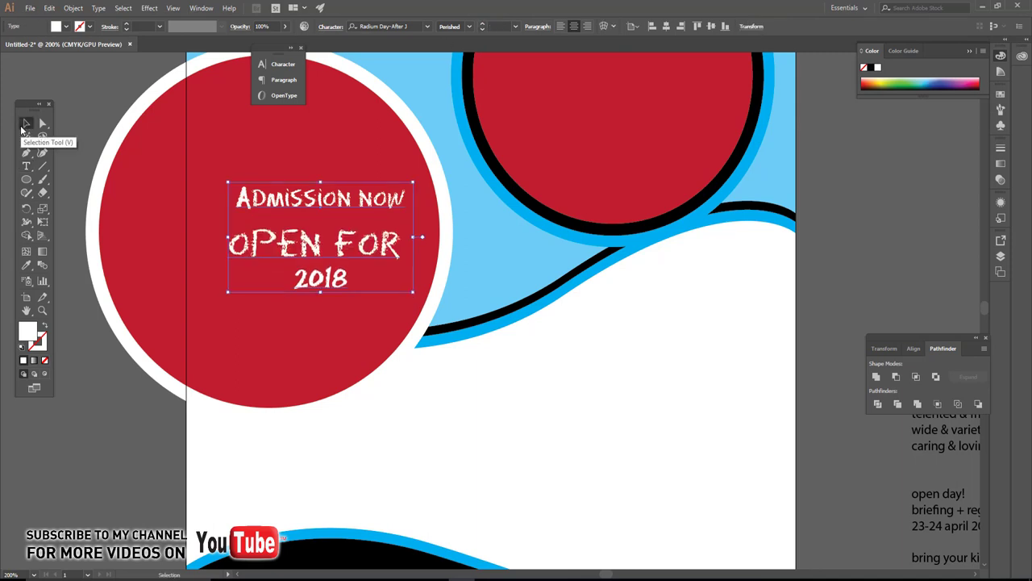
{"action": "key", "text": "alt+Up"}
{"action": "key", "text": "alt+Up"}
{"action": "key", "text": "alt+Up"}
{"action": "key", "text": "alt+Up"}
{"action": "key", "text": "alt+Up"}
Step: Raise the font size of 2018 step by step to 68 pt
{"action": "key", "text": "t"}
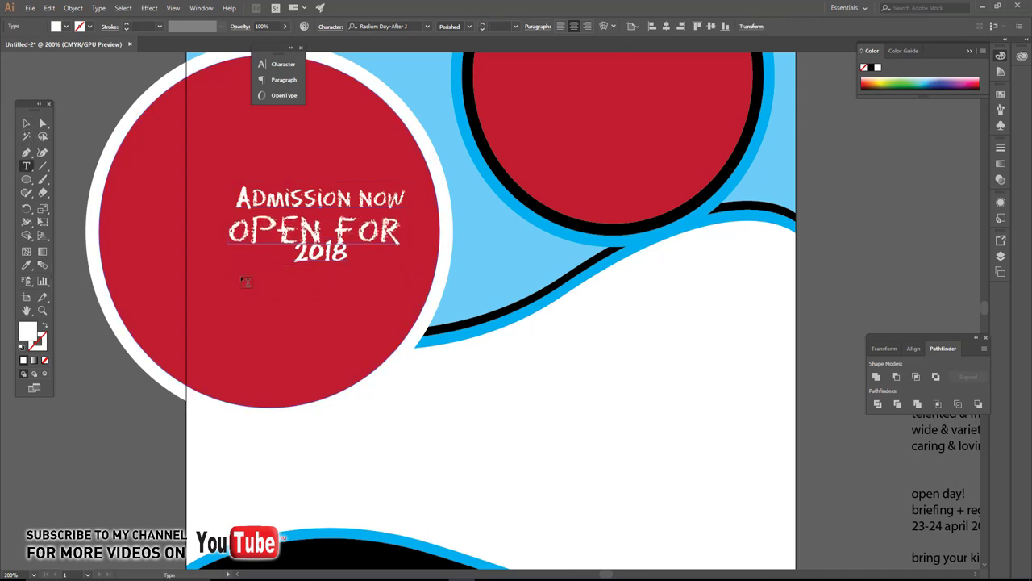
{"action": "left_click_drag", "start_coordinate": [292, 254], "coordinate": [384, 250]}
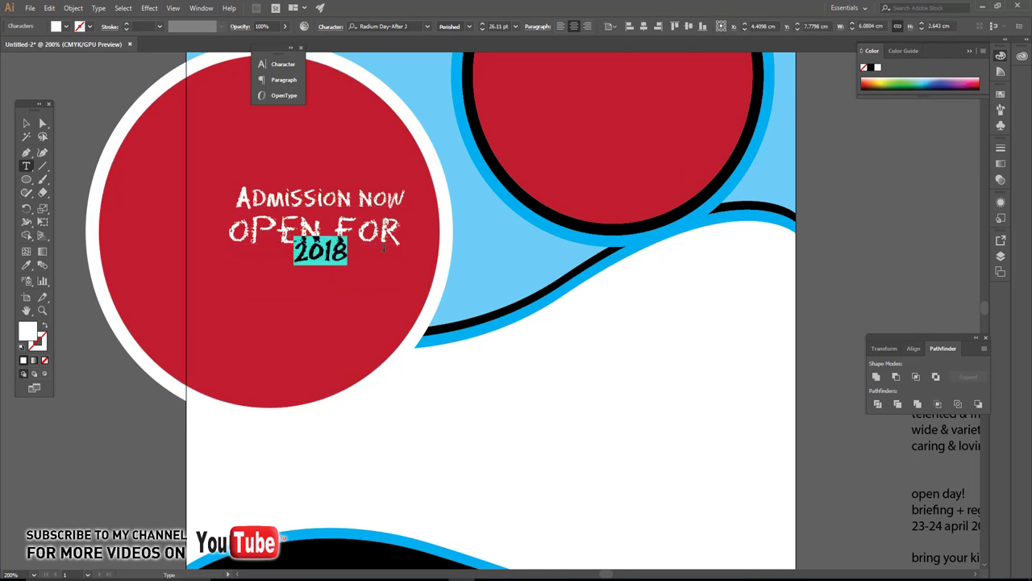
{"action": "left_click", "coordinate": [483, 27]}
{"action": "left_click", "coordinate": [483, 27]}
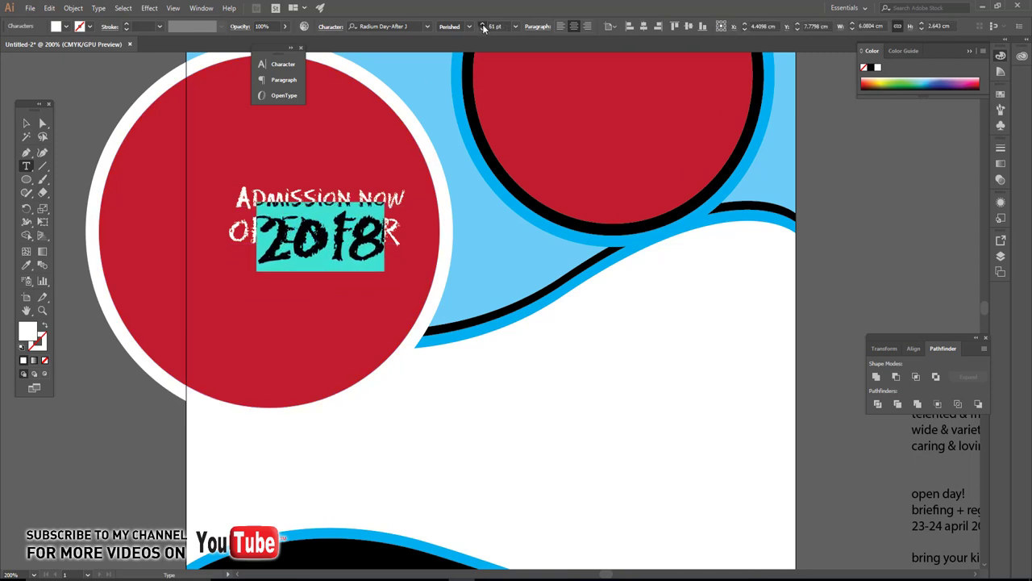
{"action": "left_click", "coordinate": [483, 27]}
{"action": "left_click", "coordinate": [483, 27]}
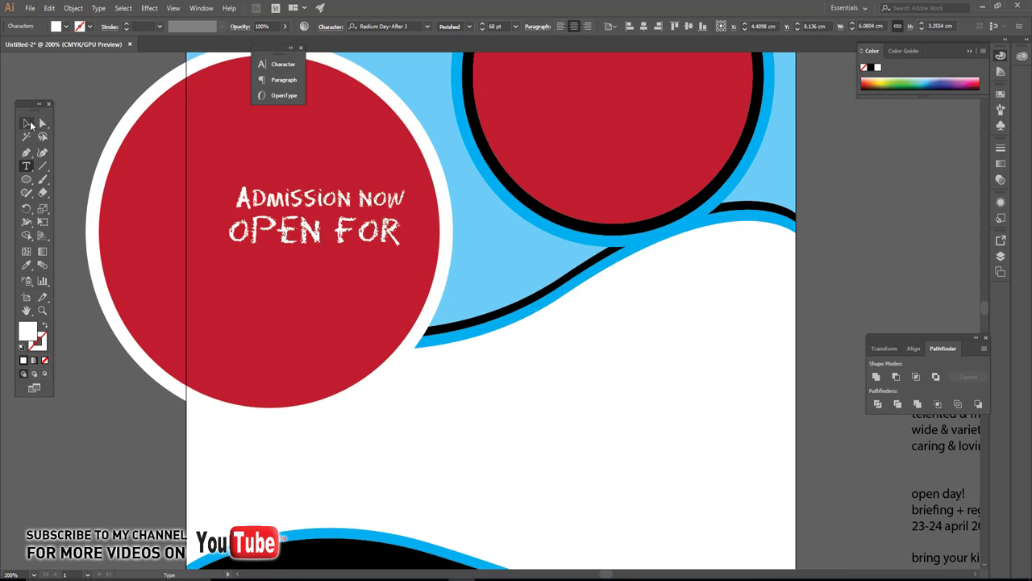
Step: Duplicate the heading below itself, retype it as 2018, and scale it up beneath OPEN FOR
{"action": "left_click", "coordinate": [31, 124]}
{"action": "left_click_drag", "start_coordinate": [318, 230], "coordinate": [316, 305]}
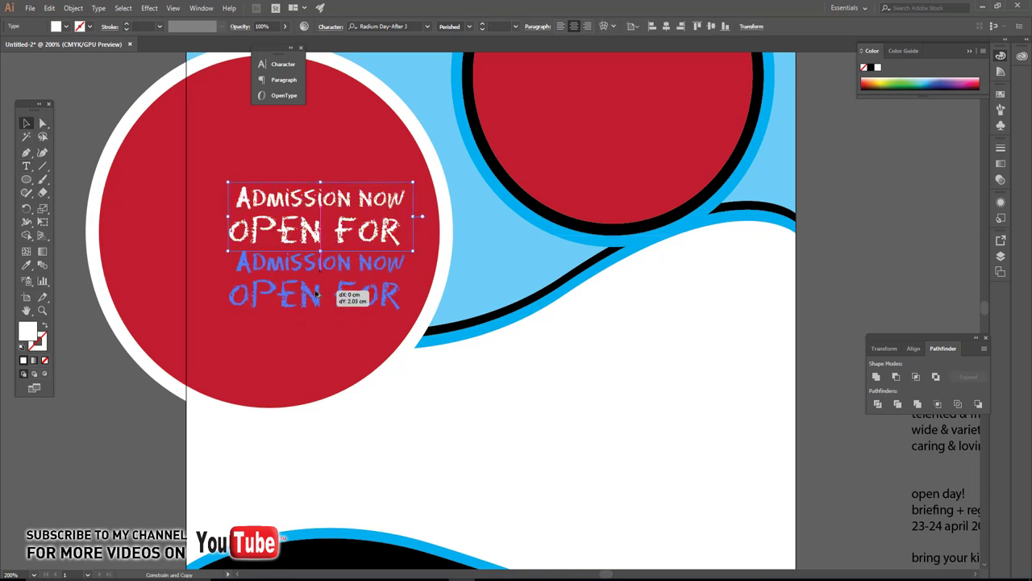
{"action": "double_click", "coordinate": [315, 300]}
{"action": "key", "text": "ctrl+a"}
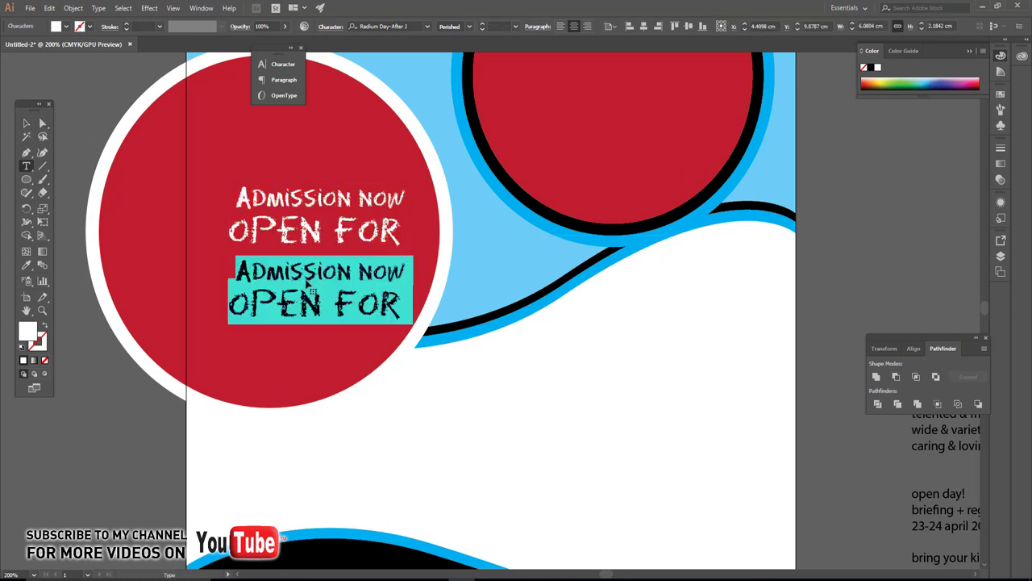
{"action": "type", "text": "2018"}
{"action": "left_click", "coordinate": [26, 122]}
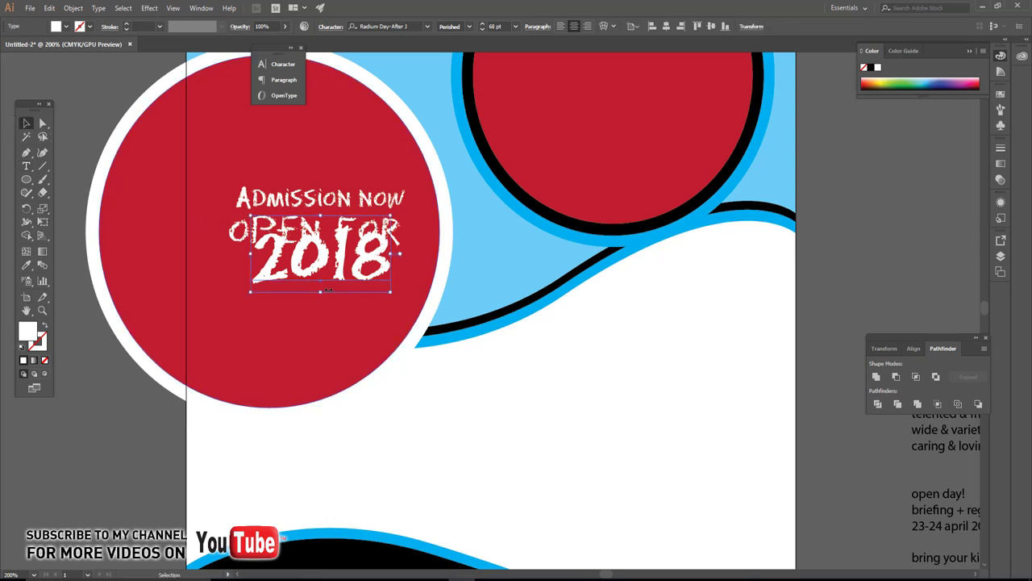
{"action": "key", "text": "ctrl+plus"}
{"action": "left_click_drag", "start_coordinate": [300, 256], "coordinate": [300, 308]}
{"action": "left_click_drag", "start_coordinate": [461, 362], "coordinate": [482, 368]}
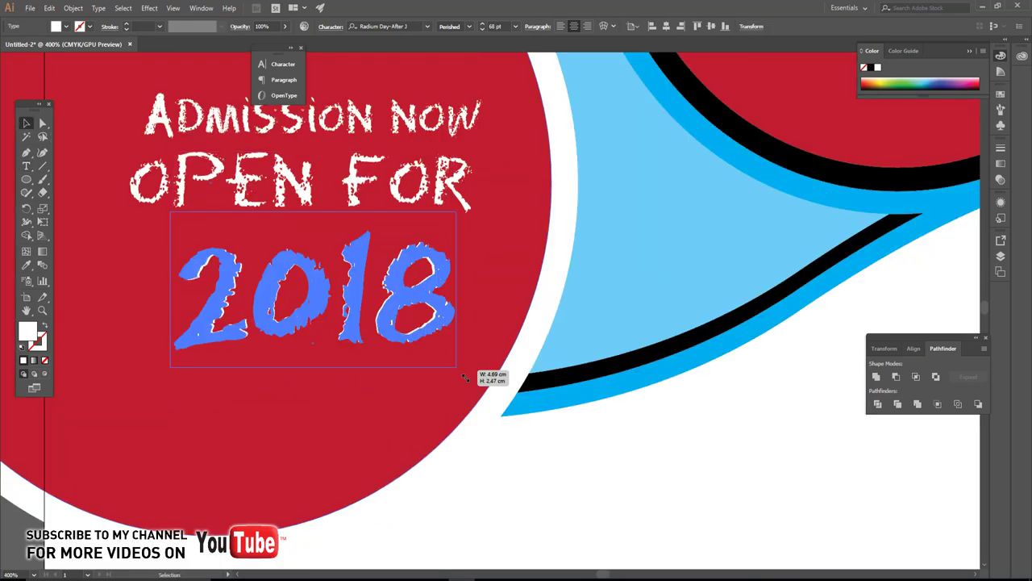
{"action": "key", "text": "ctrl+minus"}
Step: Tilt all three headline lines about 12° counter-clockwise, nudge them up-left and enlarge slightly
{"action": "left_click", "coordinate": [362, 202], "text": "shift"}
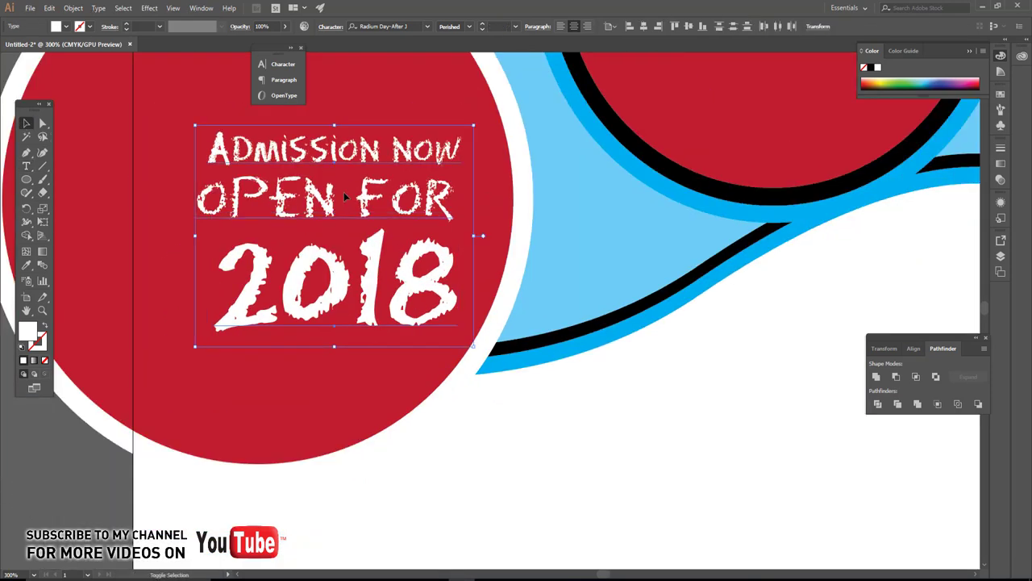
{"action": "left_click_drag", "start_coordinate": [479, 350], "coordinate": [492, 317]}
{"action": "key", "text": "ctrl+minus"}
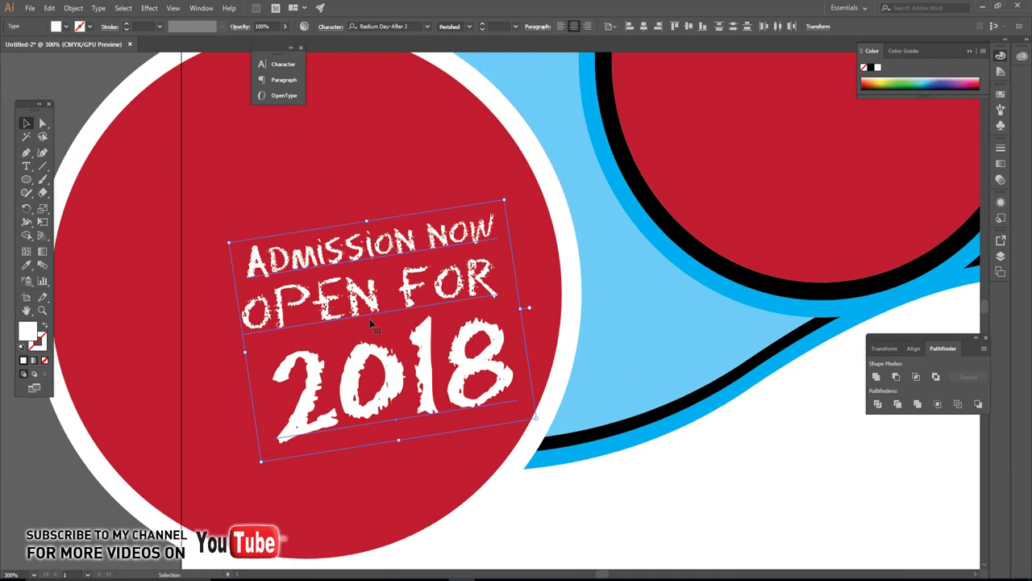
{"action": "left_click_drag", "start_coordinate": [369, 318], "coordinate": [359, 286]}
{"action": "key", "text": "ctrl+plus"}
{"action": "mouse_move", "coordinate": [246, 409]}
{"action": "left_mouse_down"}
{"action": "mouse_move", "coordinate": [266, 435]}
{"action": "mouse_move", "coordinate": [306, 373]}
{"action": "left_mouse_up"}
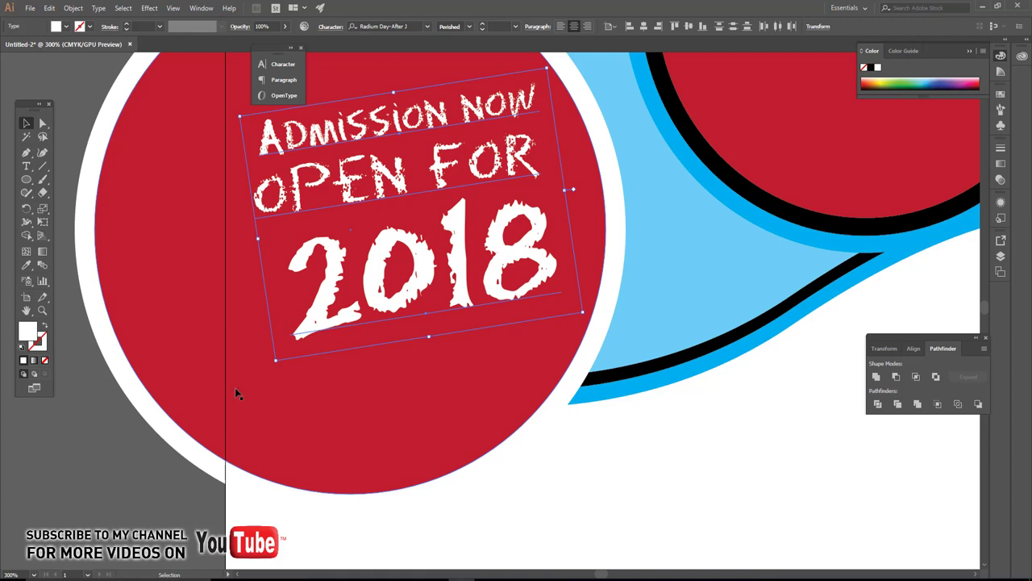
Step: Paint a curved brush-stroke underline beneath 2018 with the Paintbrush
{"action": "left_click", "coordinate": [87, 478]}
{"action": "scroll", "coordinate": [149, 425], "scroll_direction": "down", "scroll_amount": 1}
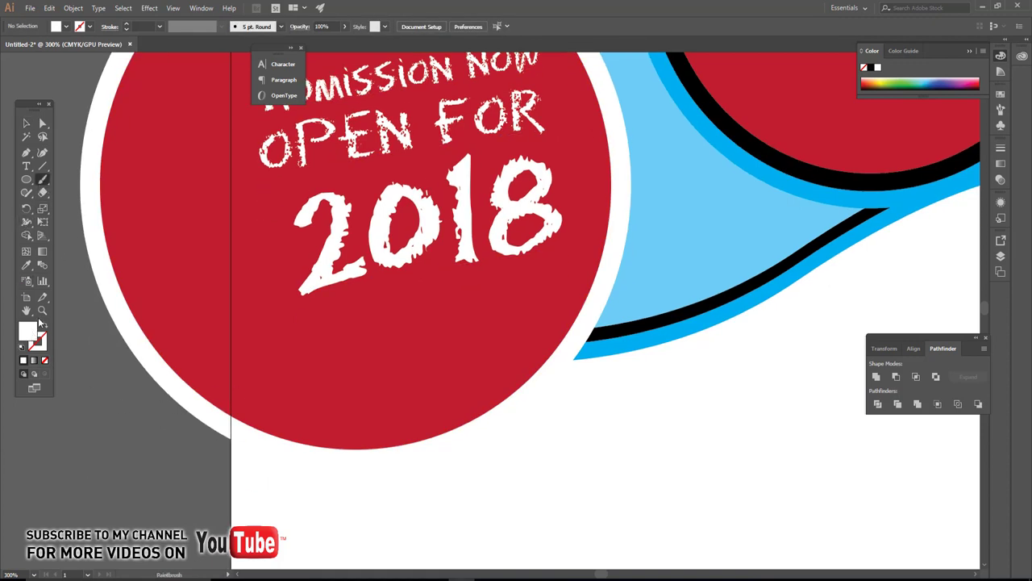
{"action": "left_click_drag", "start_coordinate": [315, 334], "coordinate": [548, 256]}
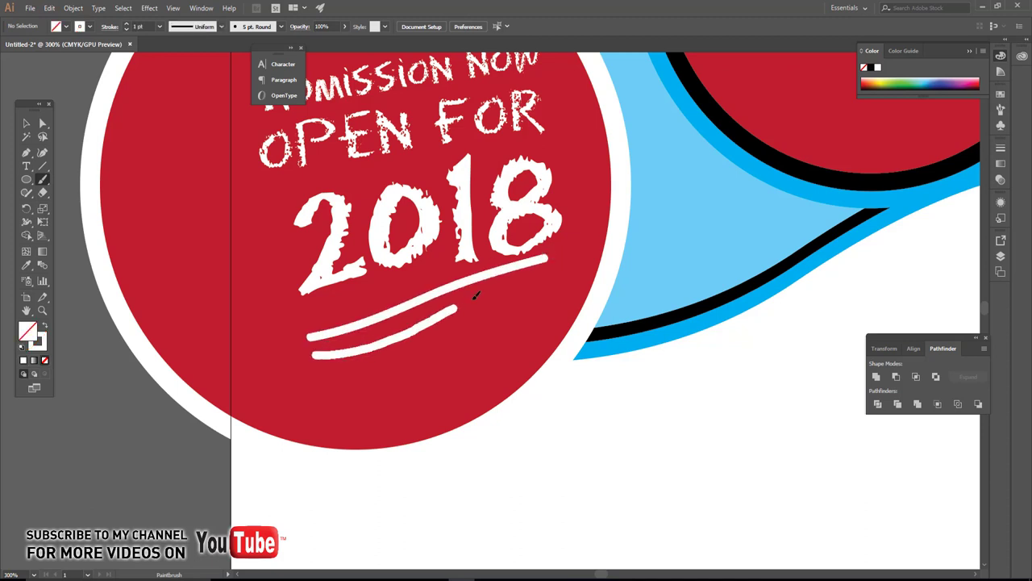
{"action": "key", "text": "v"}
Step: Colour both underline strokes yellow from the Stroke swatches
{"action": "left_click", "coordinate": [404, 305]}
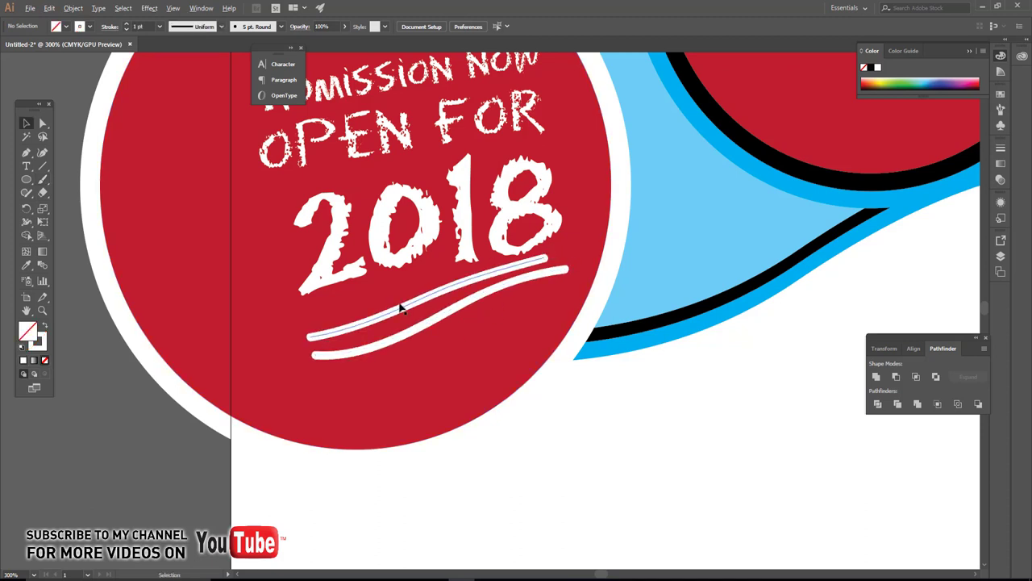
{"action": "scroll", "coordinate": [396, 309], "scroll_direction": "up", "scroll_amount": 1}
{"action": "left_click", "coordinate": [370, 364], "text": "shift"}
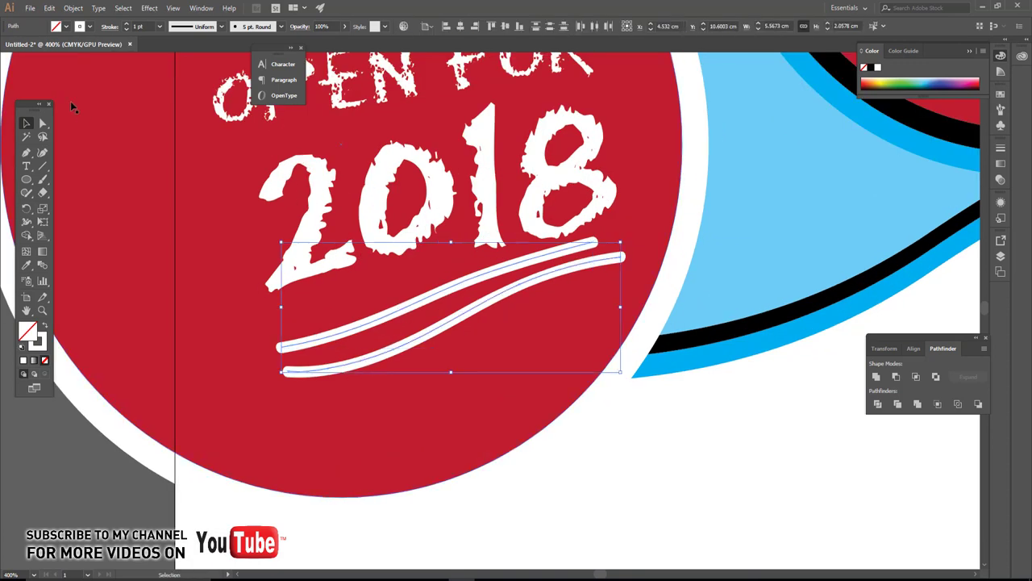
{"action": "left_click", "coordinate": [88, 27]}
{"action": "left_click", "coordinate": [44, 47]}
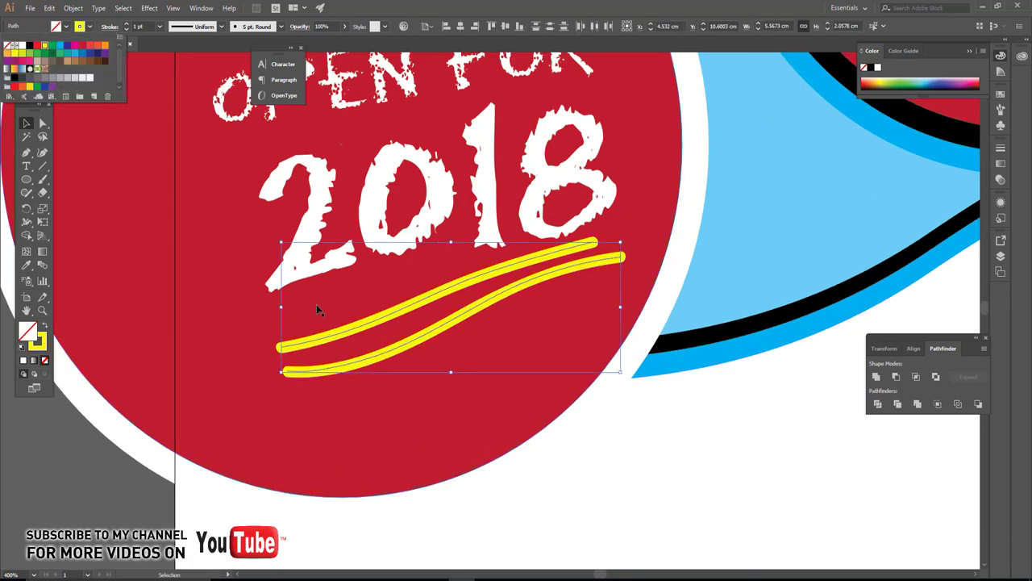
{"action": "left_click", "coordinate": [367, 234]}
{"action": "scroll", "coordinate": [343, 252], "scroll_direction": "down", "scroll_amount": 1}
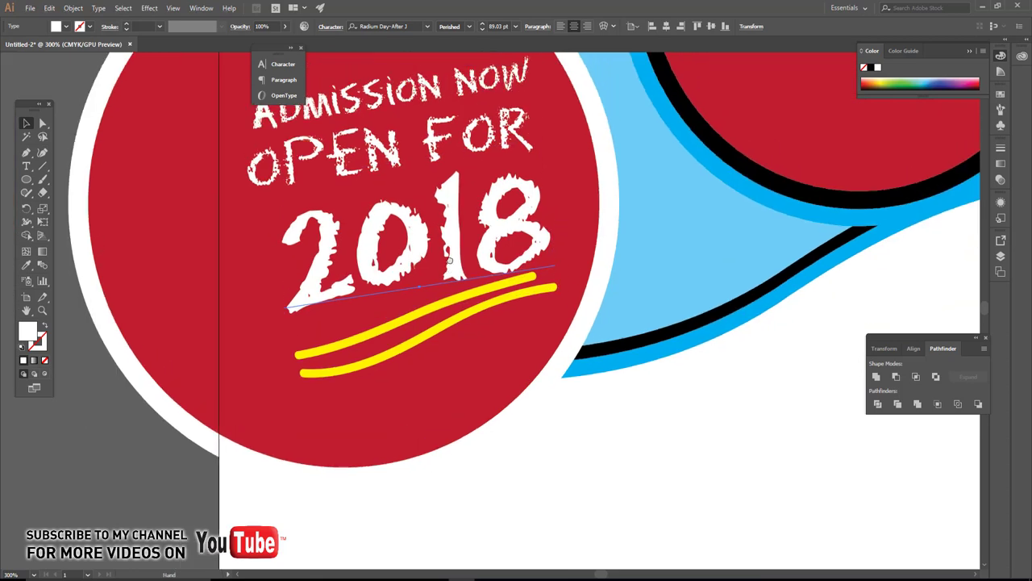
{"action": "left_click", "coordinate": [144, 459]}
{"action": "scroll", "coordinate": [297, 425], "scroll_direction": "down", "scroll_amount": 1}
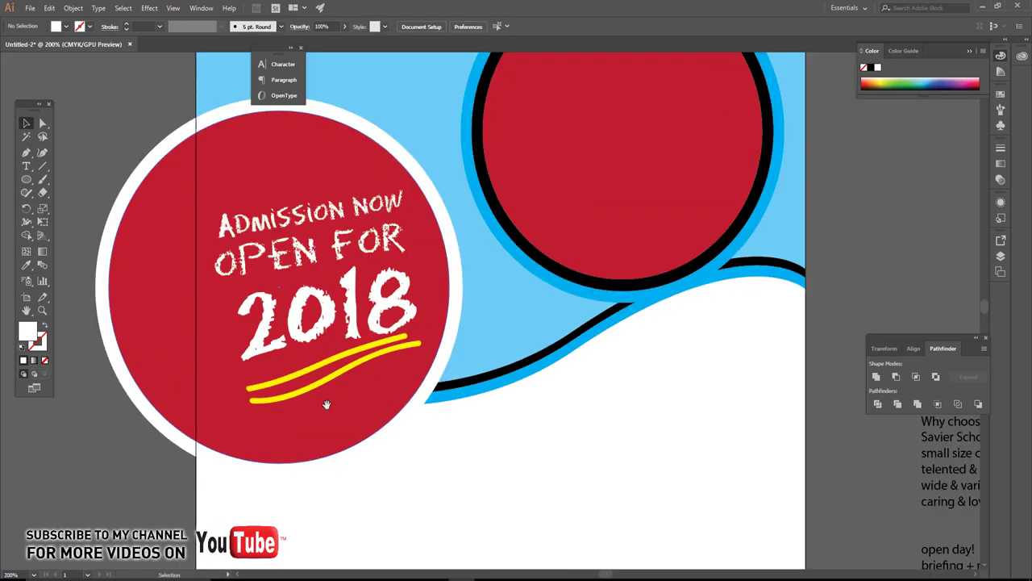
{"action": "scroll", "coordinate": [277, 318], "scroll_direction": "down", "scroll_amount": 3}
{"action": "scroll", "coordinate": [401, 286], "scroll_direction": "down", "scroll_amount": 2}
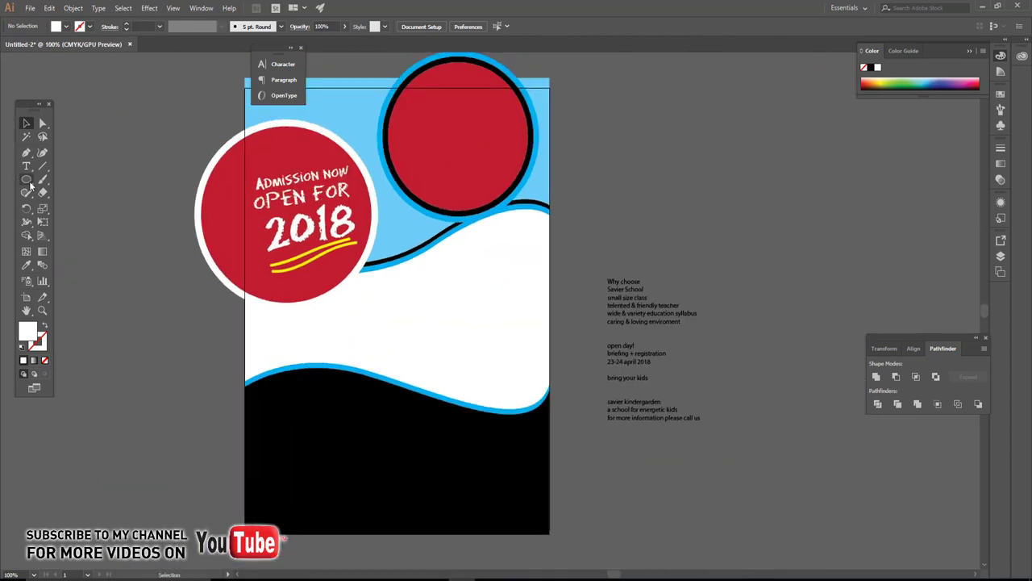
Step: Draw a white rectangle beneath the red circle and nudge it slightly left
{"action": "left_click_drag", "start_coordinate": [31, 185], "coordinate": [81, 203]}
{"action": "left_click_drag", "start_coordinate": [292, 277], "coordinate": [397, 422]}
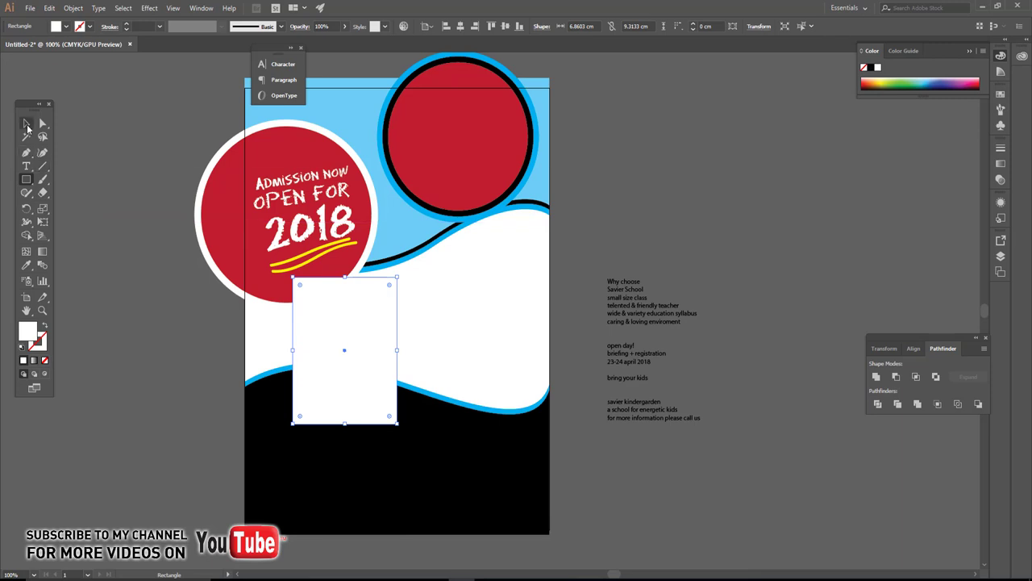
{"action": "left_click", "coordinate": [27, 125]}
{"action": "mouse_move", "coordinate": [314, 330]}
{"action": "left_mouse_down"}
{"action": "mouse_move", "coordinate": [294, 330]}
{"action": "mouse_move", "coordinate": [389, 266]}
{"action": "left_mouse_up"}
{"action": "scroll", "coordinate": [280, 333], "scroll_direction": "up", "scroll_amount": 2}
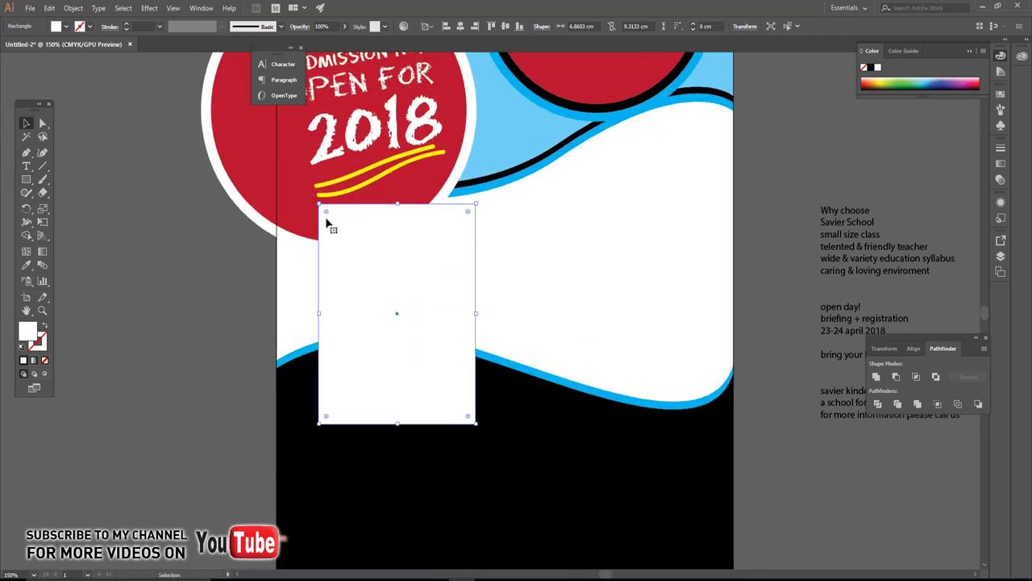
Step: Round the rectangle's corners and bring up the Place dialog for an image
{"action": "left_click_drag", "start_coordinate": [326, 217], "coordinate": [343, 230]}
{"action": "left_click", "coordinate": [143, 296]}
{"action": "left_click_drag", "start_coordinate": [367, 295], "coordinate": [356, 327]}
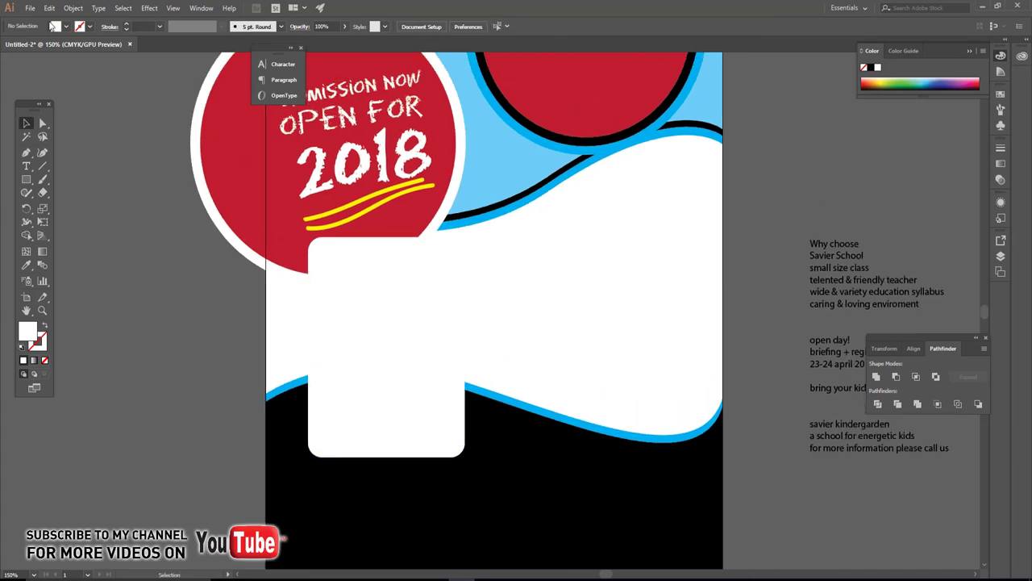
{"action": "left_click", "coordinate": [30, 7]}
{"action": "left_click", "coordinate": [47, 186]}
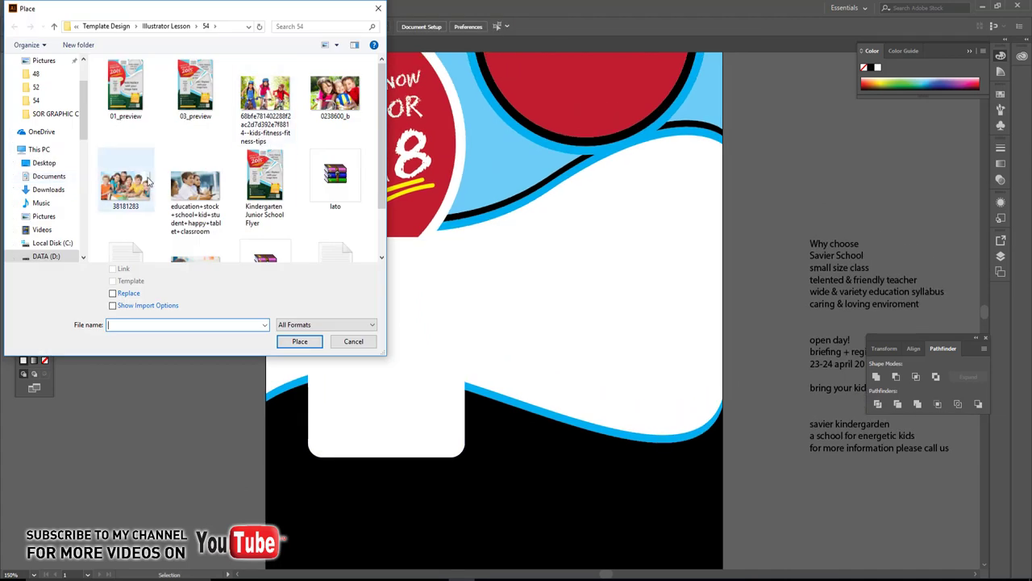
Step: Place the classroom photo of students, move it up toward the red circle and enlarge it
{"action": "left_click", "coordinate": [195, 192]}
{"action": "left_click", "coordinate": [299, 341]}
{"action": "left_click", "coordinate": [372, 324]}
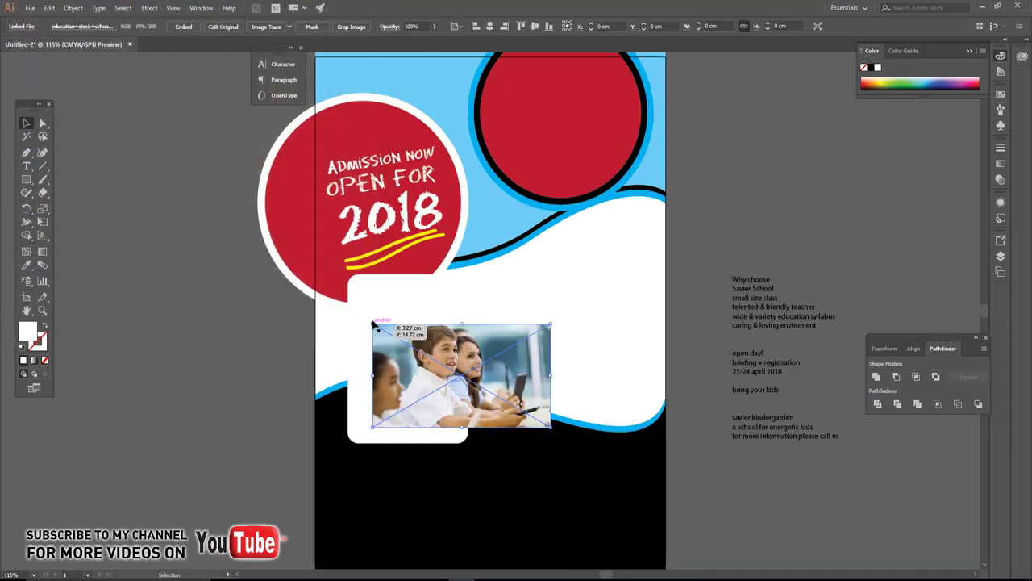
{"action": "scroll", "coordinate": [420, 385], "scroll_direction": "up", "scroll_amount": 2, "text": "alt"}
{"action": "left_click_drag", "start_coordinate": [425, 387], "coordinate": [361, 302]}
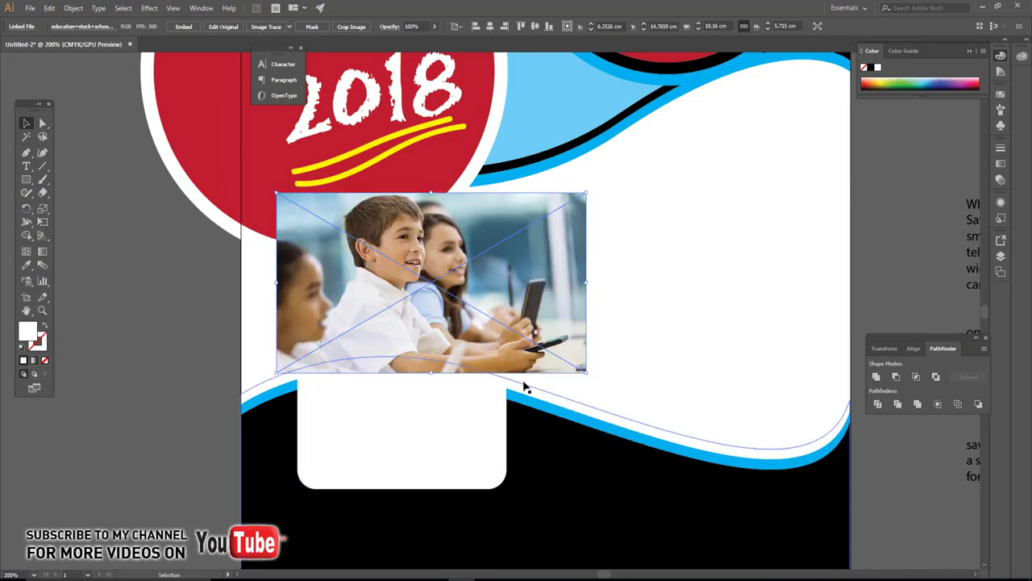
{"action": "left_click_drag", "start_coordinate": [584, 373], "coordinate": [724, 454]}
Step: Shorten the rounded rectangle, bring it in front, and clip the photo to it
{"action": "left_click", "coordinate": [420, 484]}
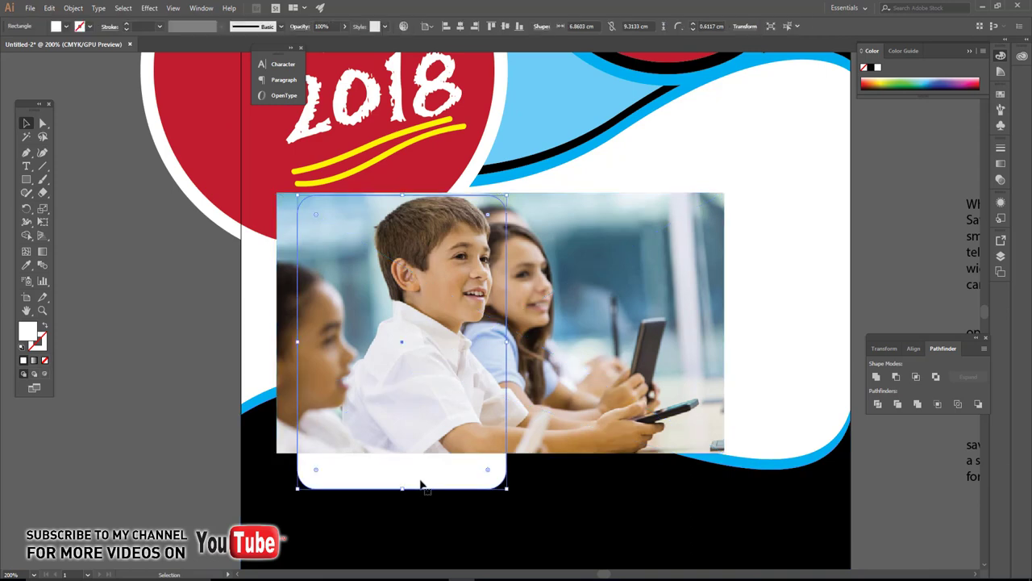
{"action": "left_click_drag", "start_coordinate": [403, 488], "coordinate": [403, 452]}
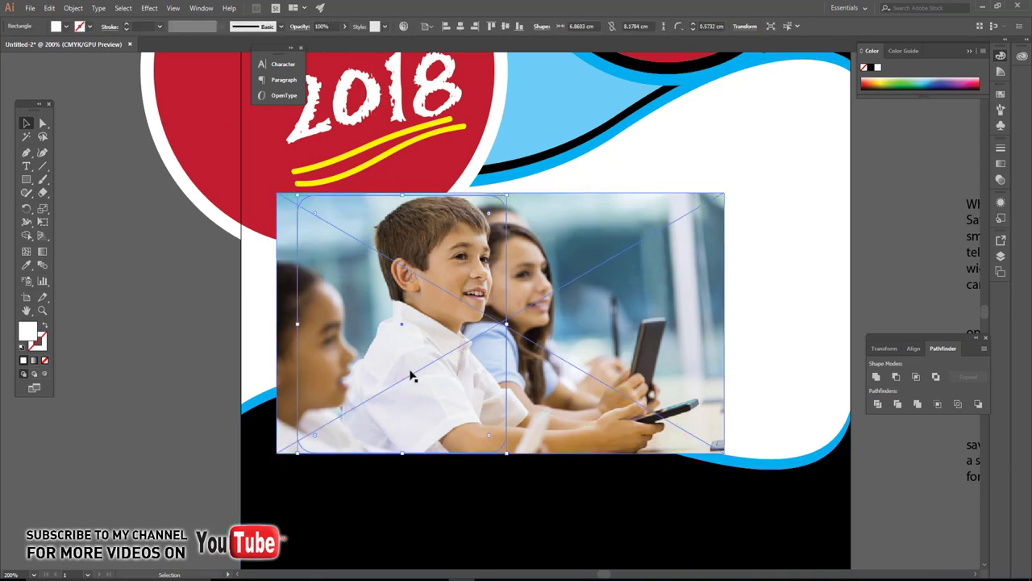
{"action": "mouse_move", "coordinate": [410, 372]}
{"action": "left_mouse_down"}
{"action": "mouse_move", "coordinate": [470, 385]}
{"action": "mouse_move", "coordinate": [300, 420]}
{"action": "left_mouse_up"}
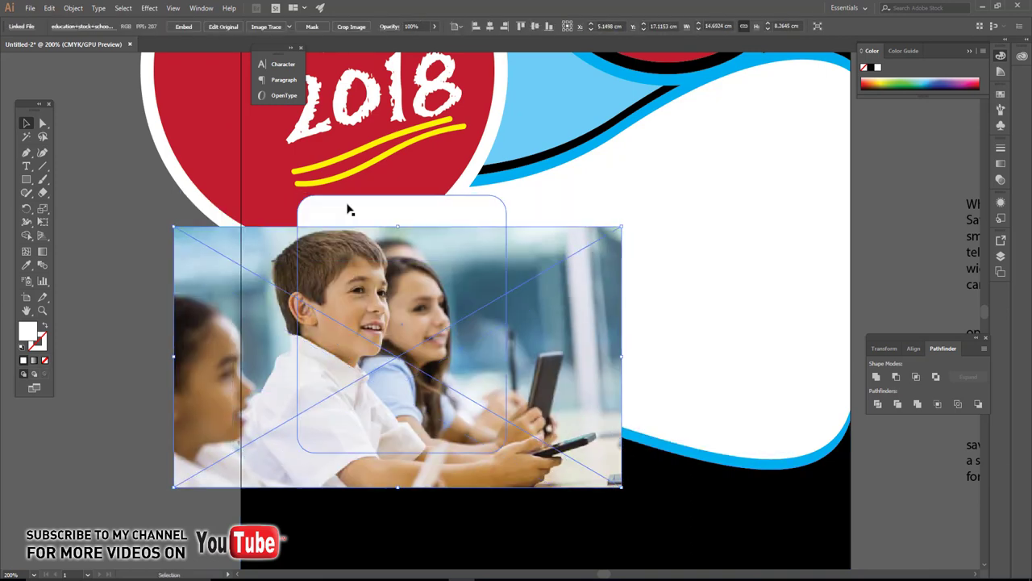
{"action": "left_click", "coordinate": [351, 208]}
{"action": "key", "text": "ctrl+shift+bracketright"}
{"action": "left_click_drag", "start_coordinate": [351, 208], "coordinate": [352, 240]}
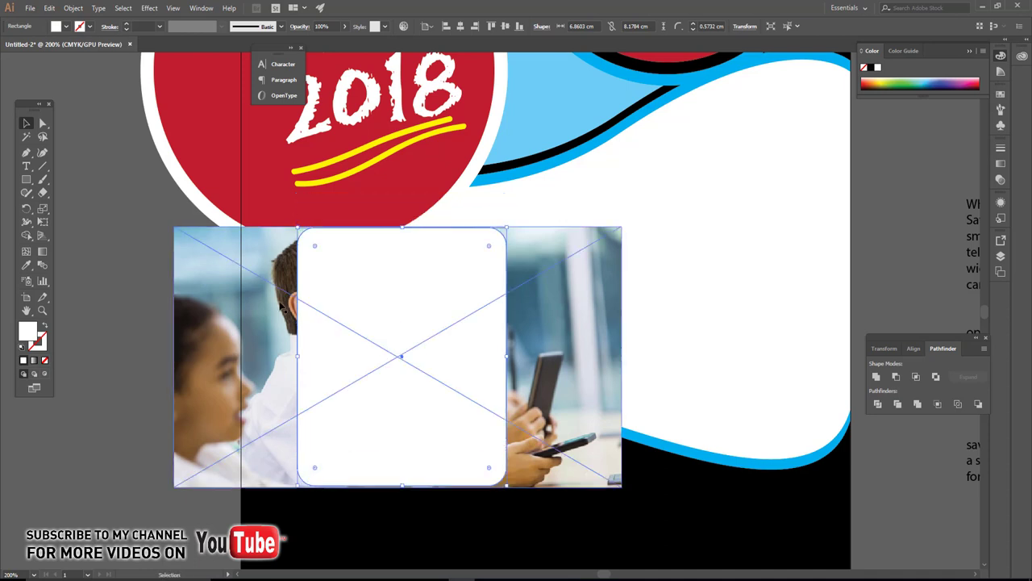
{"action": "left_click", "coordinate": [524, 266], "text": "shift"}
{"action": "right_click", "coordinate": [383, 305]}
{"action": "left_click", "coordinate": [429, 377]}
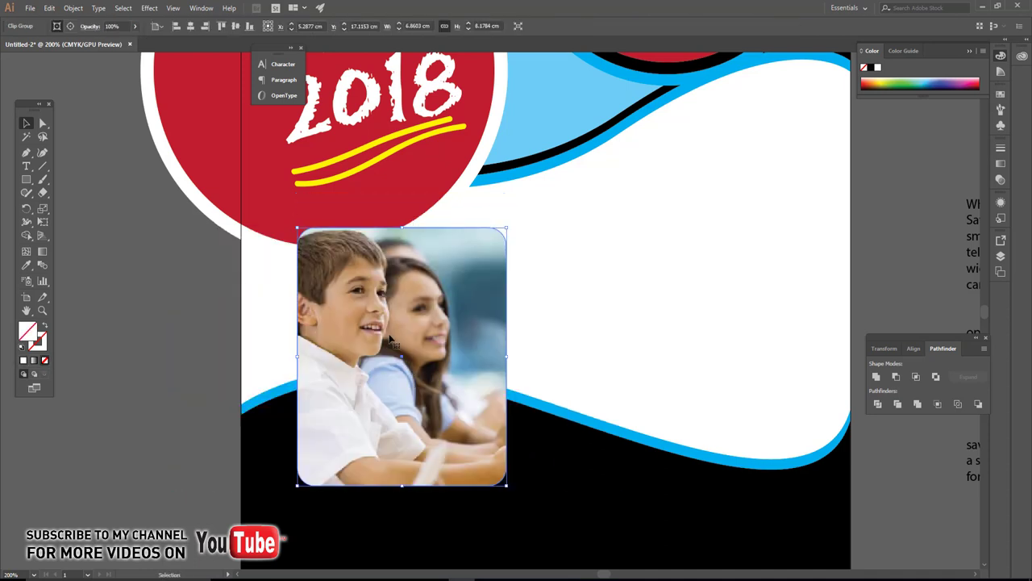
{"action": "left_click_drag", "start_coordinate": [501, 475], "coordinate": [482, 455]}
Step: Release the photo's clipping mask, then undo to keep it clipped to the rounded rectangle
{"action": "left_click", "coordinate": [215, 327]}
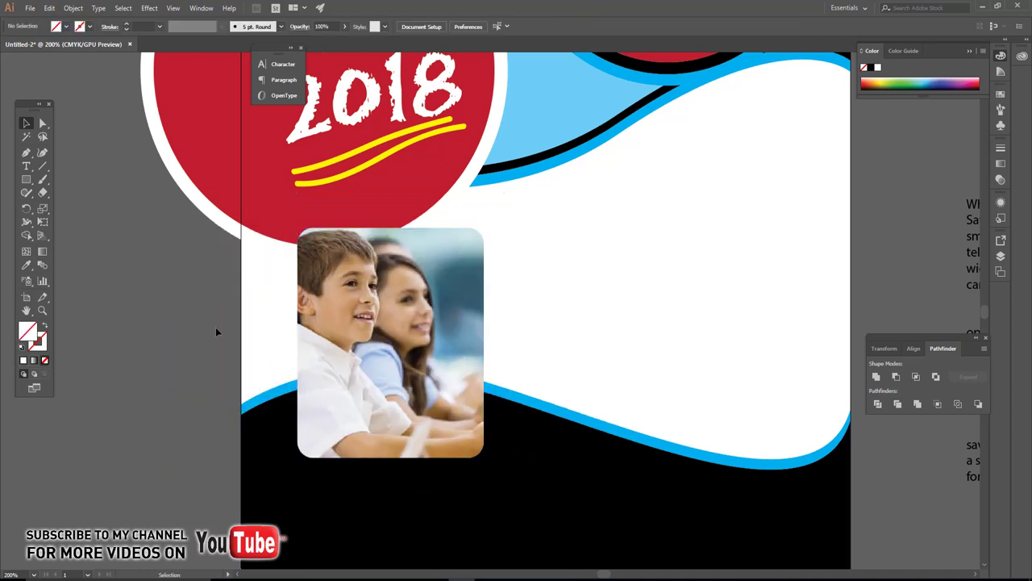
{"action": "scroll", "coordinate": [391, 315], "scroll_direction": "down", "scroll_amount": 1}
{"action": "left_click", "coordinate": [391, 315]}
{"action": "right_click", "coordinate": [502, 311]}
{"action": "left_click", "coordinate": [533, 406]}
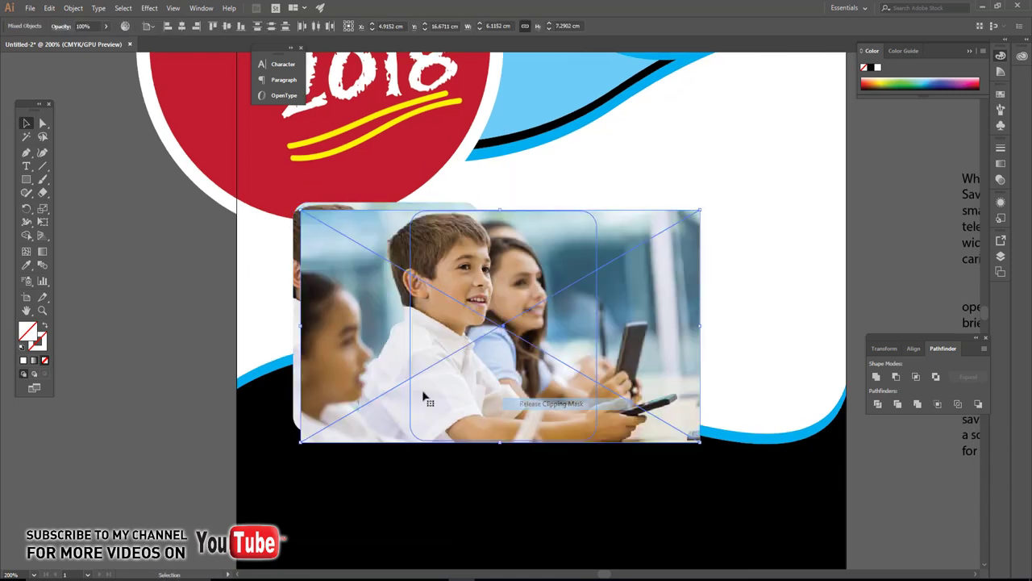
{"action": "key", "text": "ctrl+shift+a"}
{"action": "key", "text": "ctrl+z"}
{"action": "key", "text": "ctrl+z"}
{"action": "key", "text": "ctrl+z"}
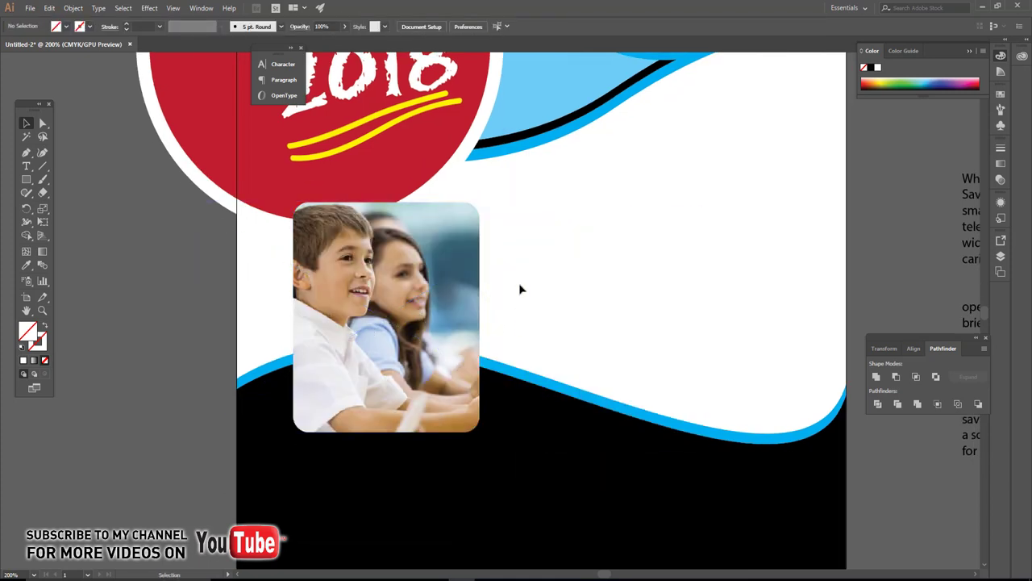
Step: Give the rounded rectangle a 5 pt white border and centre-align it with the photo
{"action": "left_click", "coordinate": [531, 211]}
{"action": "left_click", "coordinate": [127, 25]}
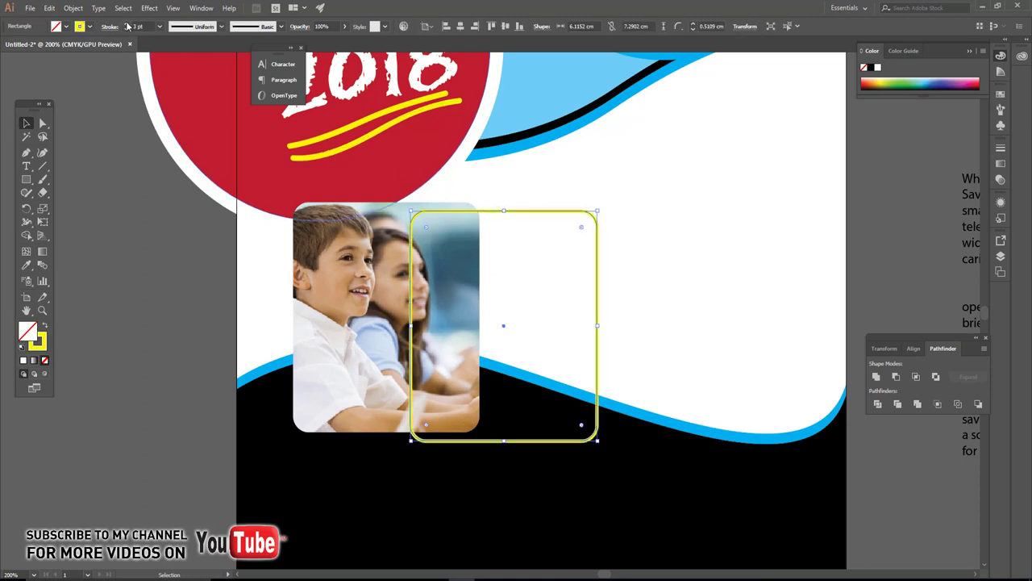
{"action": "left_click", "coordinate": [26, 50]}
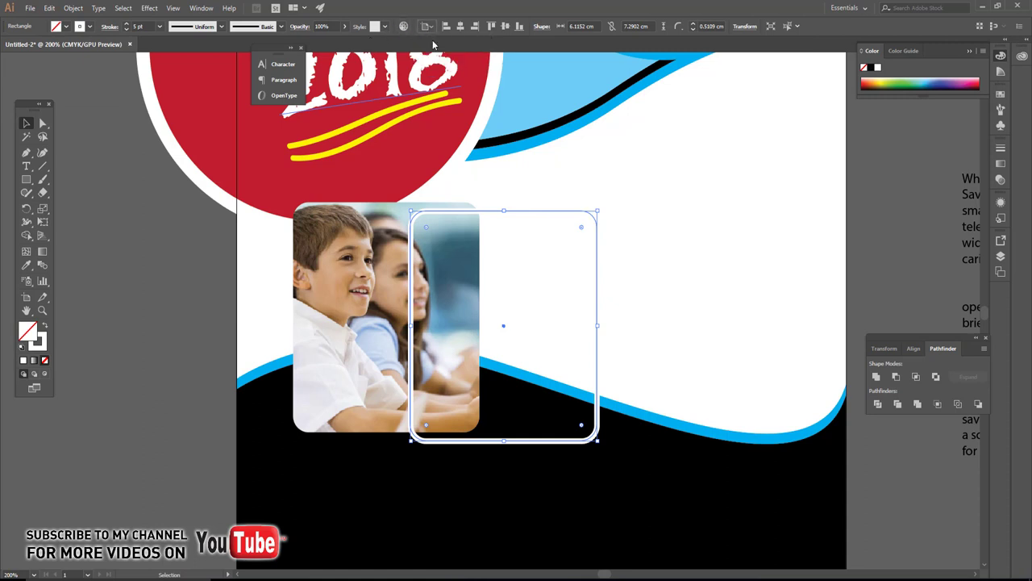
{"action": "left_click", "coordinate": [357, 272], "text": "shift"}
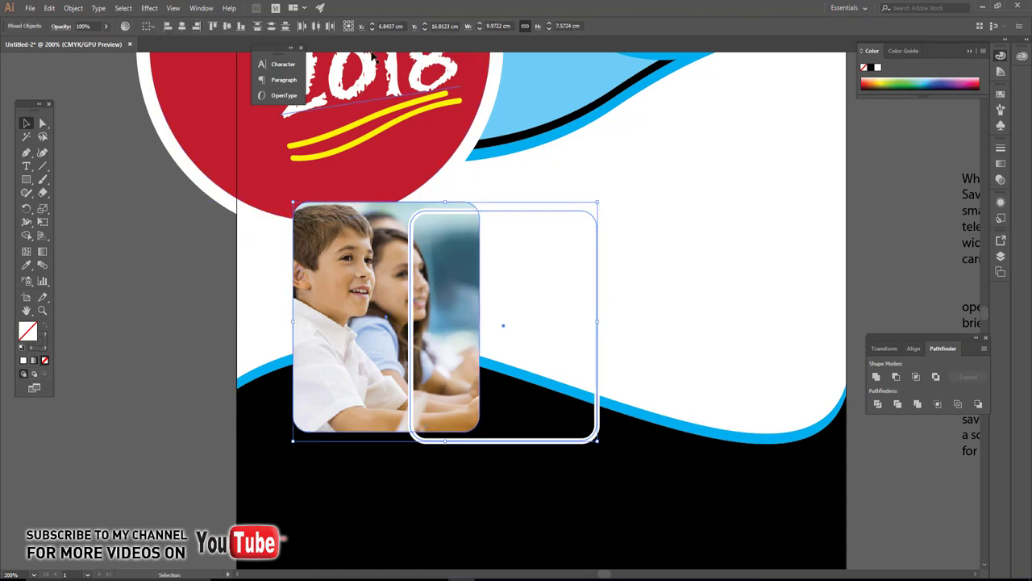
{"action": "left_click", "coordinate": [182, 26]}
{"action": "left_click", "coordinate": [148, 215]}
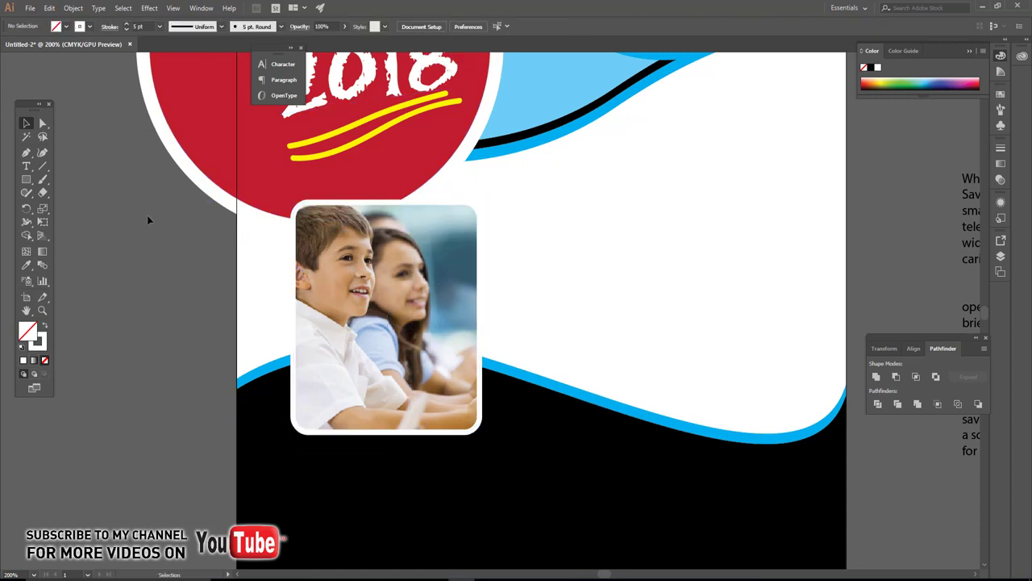
{"action": "key", "text": "ctrl+minus"}
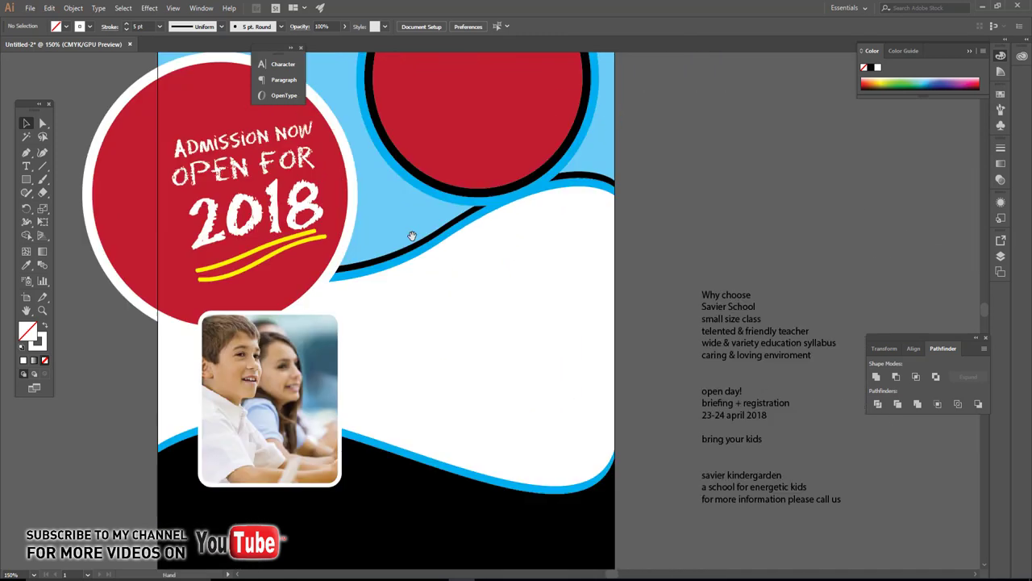
{"action": "scroll", "coordinate": [56, 69], "scroll_direction": "up", "scroll_amount": 2}
Step: Place the kids fitness cycling photo, shrink it and position it over the top circle
{"action": "left_click", "coordinate": [29, 7]}
{"action": "left_click", "coordinate": [80, 186]}
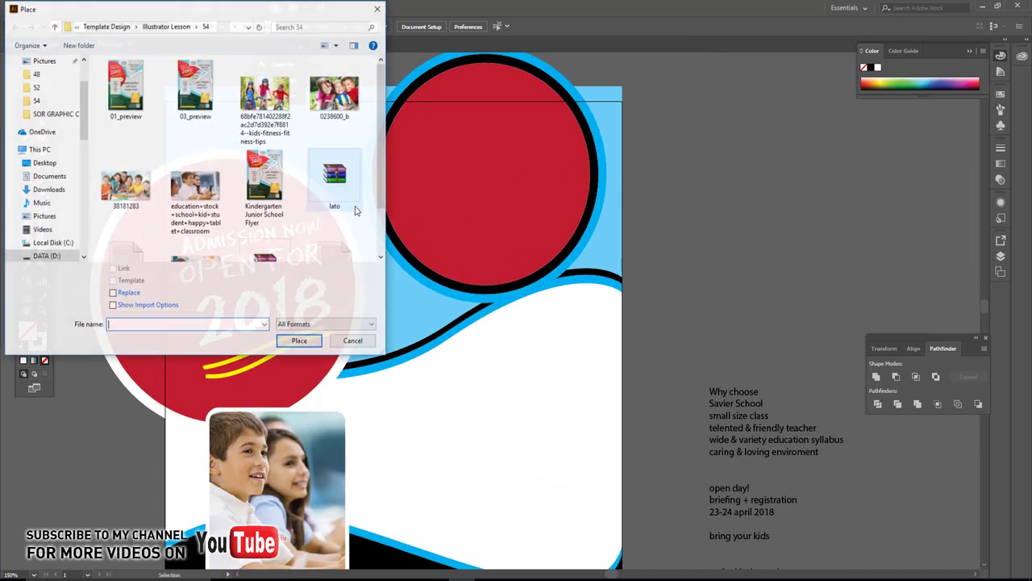
{"action": "left_click", "coordinate": [264, 105]}
{"action": "left_click", "coordinate": [299, 341]}
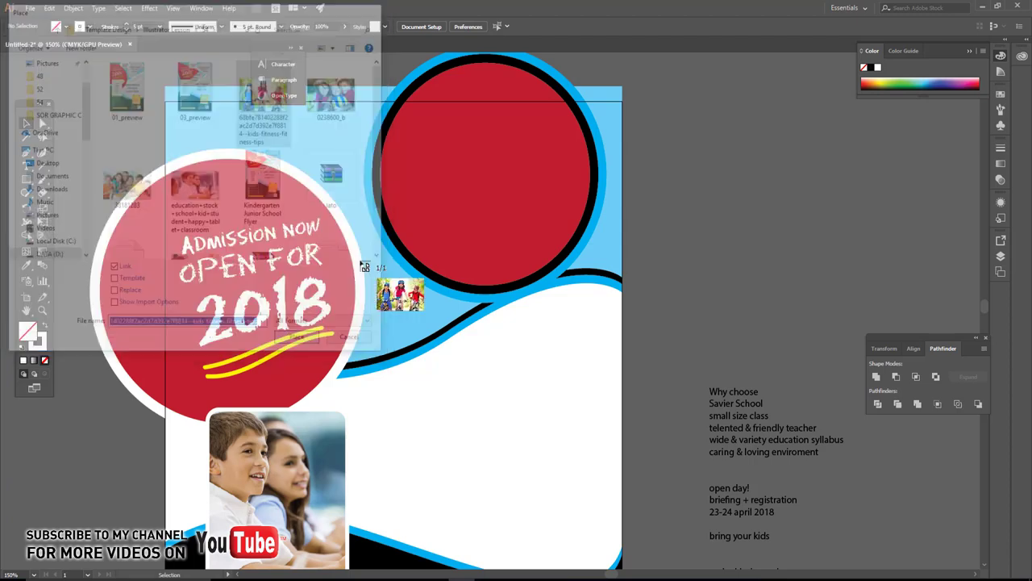
{"action": "left_click", "coordinate": [376, 196]}
{"action": "scroll", "coordinate": [379, 198], "scroll_direction": "down", "scroll_amount": 2}
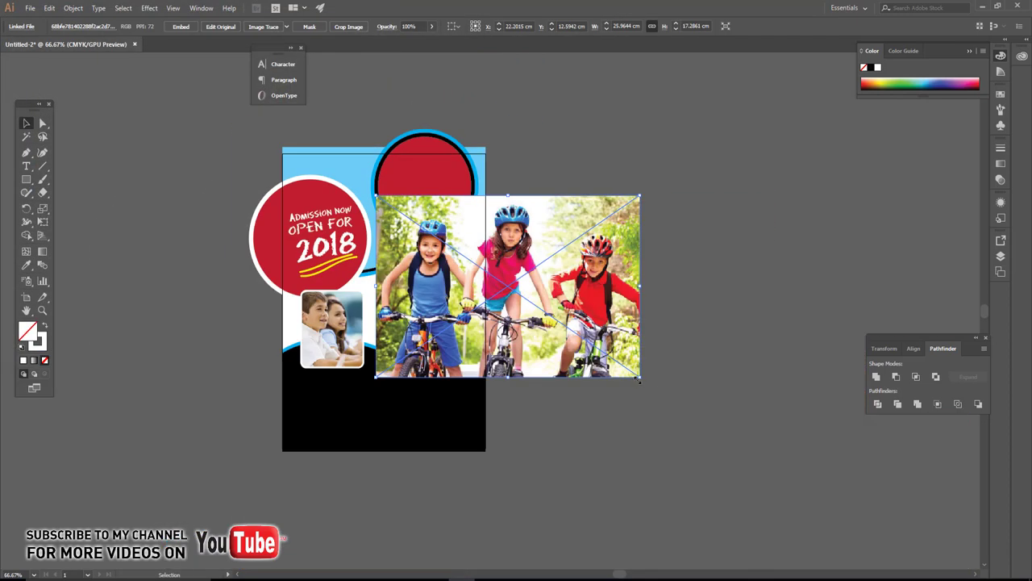
{"action": "left_click_drag", "start_coordinate": [639, 377], "coordinate": [530, 302]}
{"action": "scroll", "coordinate": [439, 249], "scroll_direction": "up", "scroll_amount": 2}
{"action": "left_click_drag", "start_coordinate": [439, 249], "coordinate": [451, 218]}
{"action": "scroll", "coordinate": [442, 278], "scroll_direction": "up", "scroll_amount": 2}
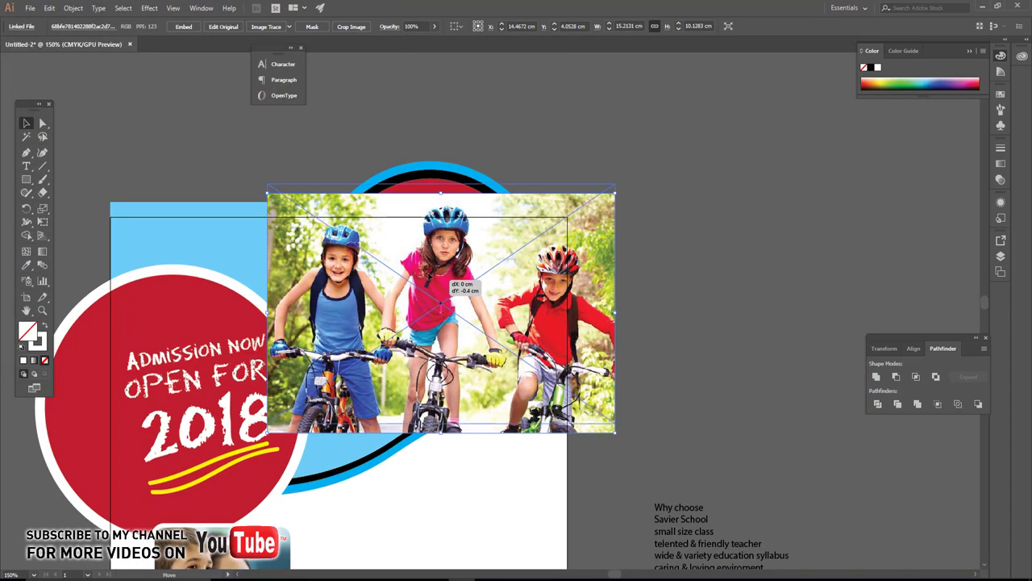
{"action": "left_click_drag", "start_coordinate": [442, 278], "coordinate": [431, 265]}
Step: Bring the red circle in front of the photo and make a clipping mask from both
{"action": "left_click", "coordinate": [417, 189]}
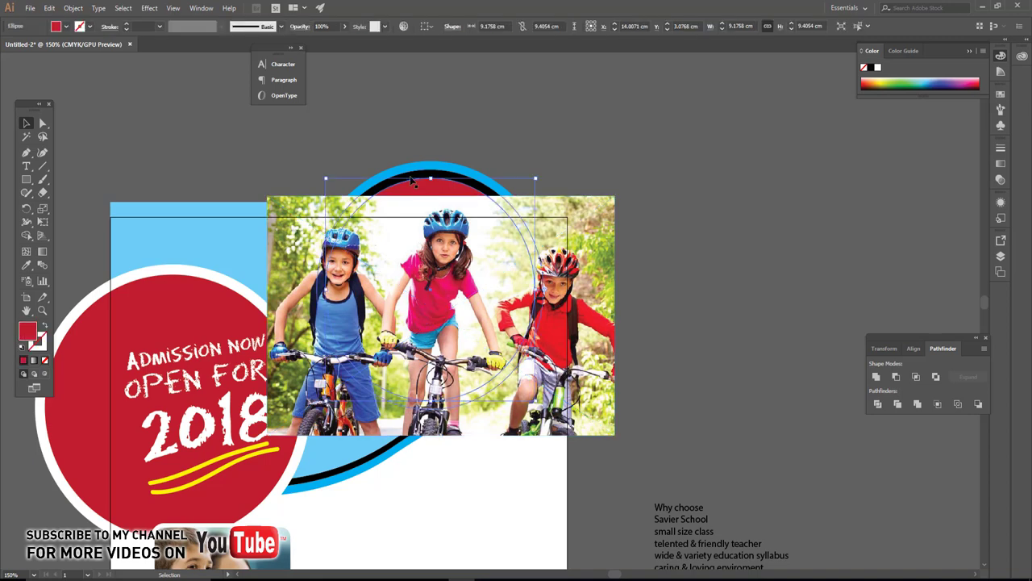
{"action": "right_click", "coordinate": [412, 182]}
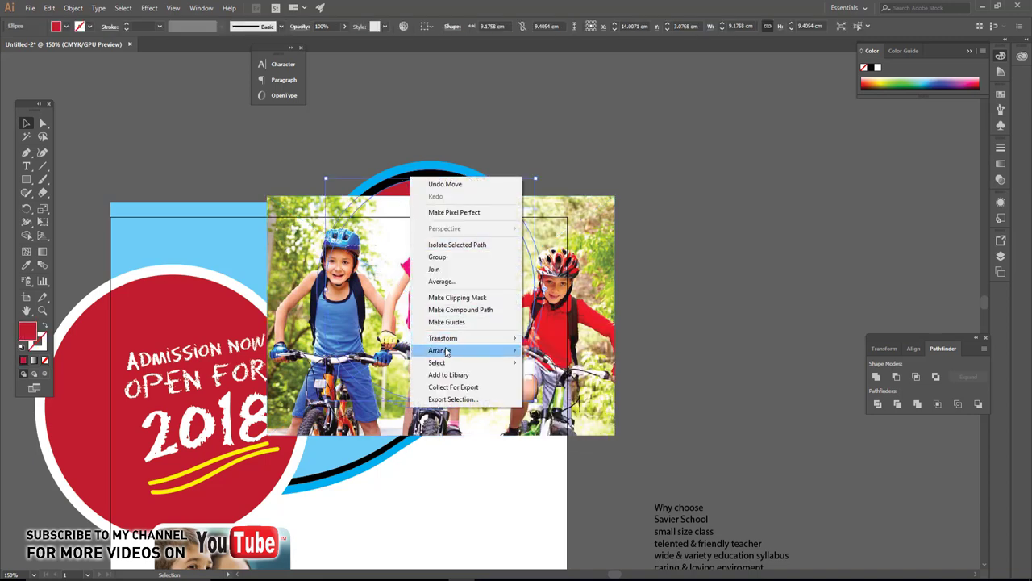
{"action": "left_click", "coordinate": [557, 351]}
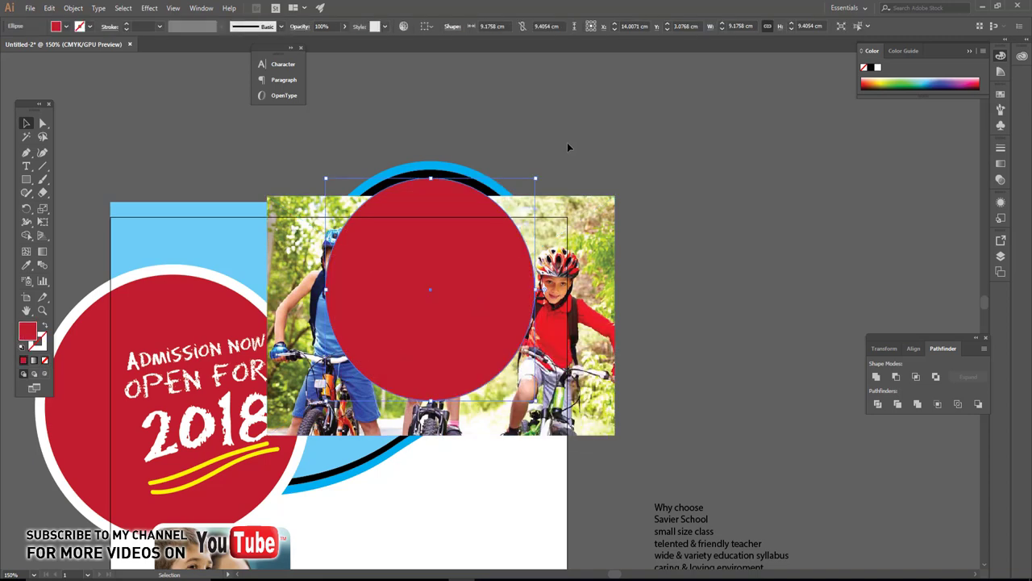
{"action": "left_click", "coordinate": [597, 283], "text": "shift"}
{"action": "right_click", "coordinate": [482, 277]}
{"action": "left_click", "coordinate": [524, 357]}
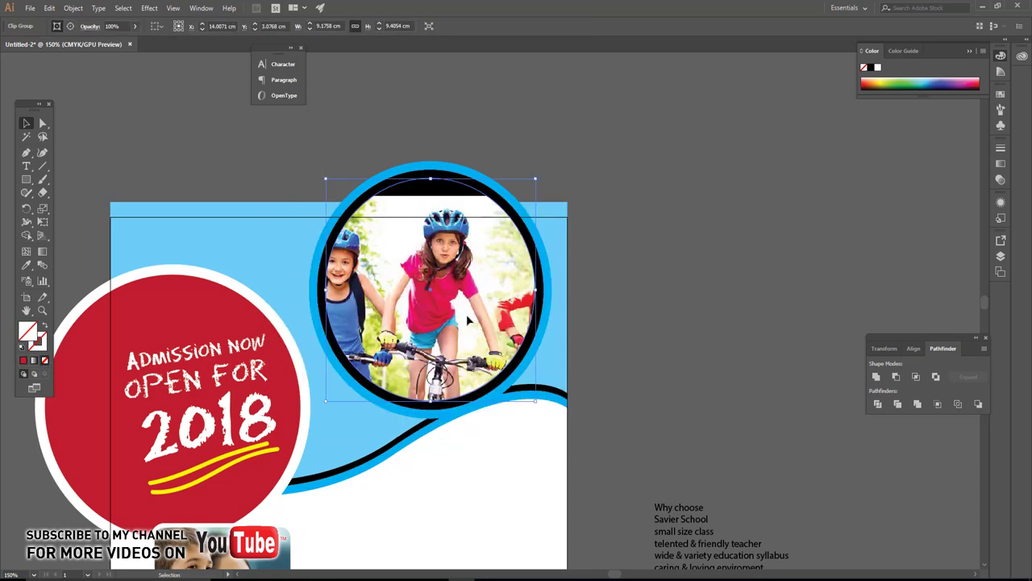
Step: Shrink the cycling photo inside the clipped group to fit the circle
{"action": "double_click", "coordinate": [467, 321]}
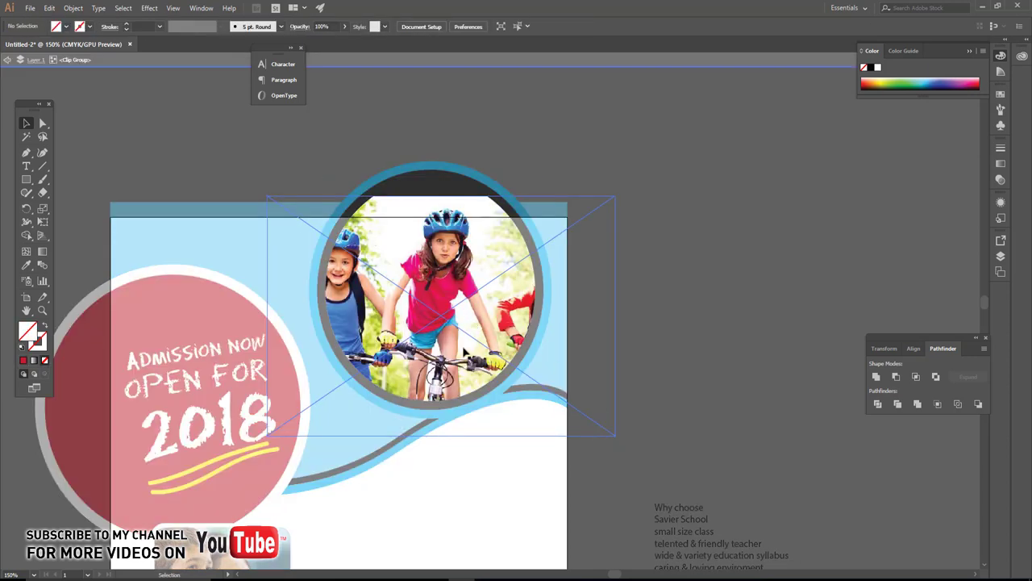
{"action": "left_click", "coordinate": [593, 427]}
{"action": "left_click_drag", "start_coordinate": [615, 434], "coordinate": [571, 428]}
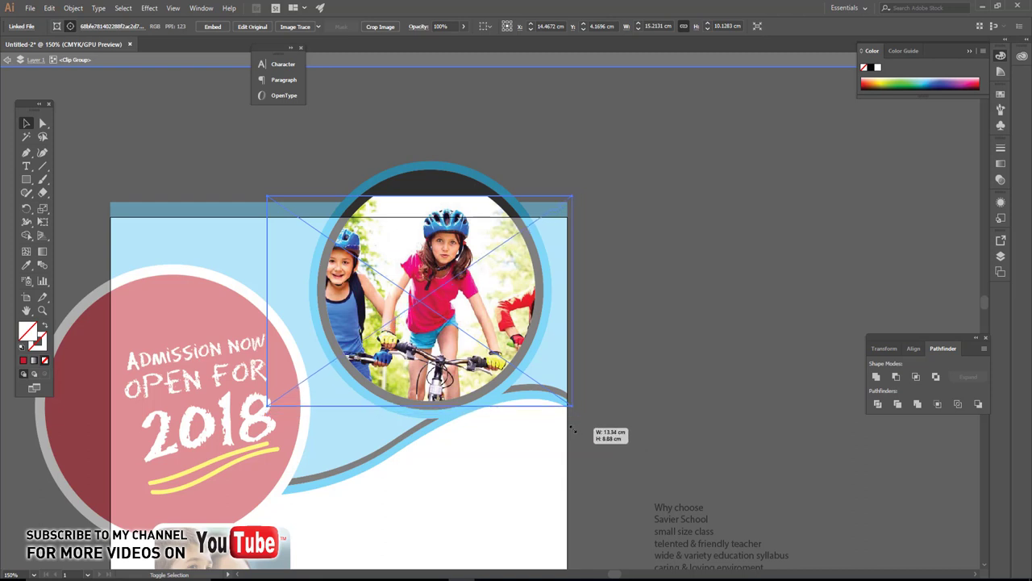
{"action": "left_click_drag", "start_coordinate": [269, 197], "coordinate": [298, 216]}
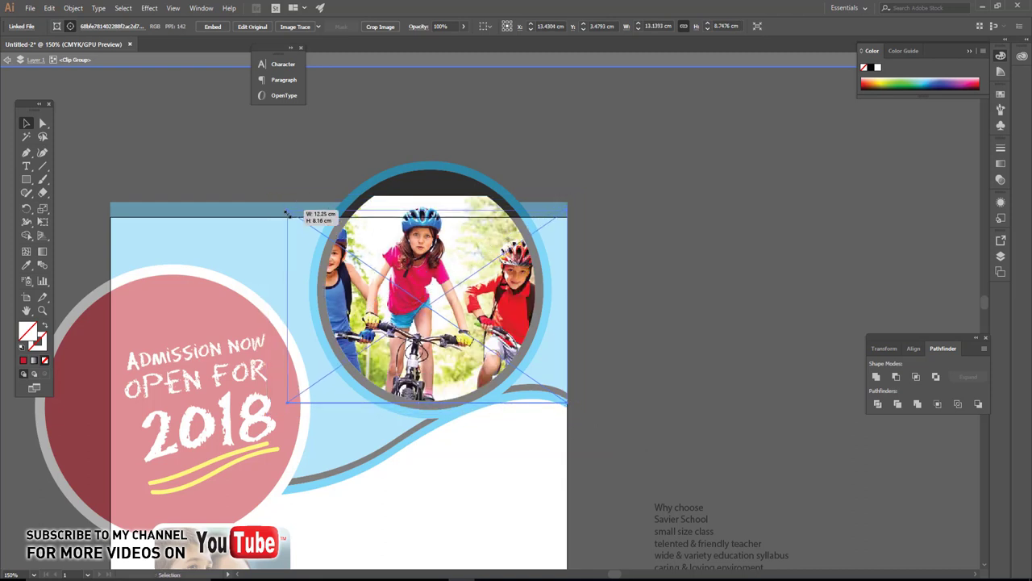
{"action": "double_click", "coordinate": [671, 342]}
{"action": "scroll", "coordinate": [660, 329], "scroll_direction": "down", "scroll_amount": 3}
{"action": "scroll", "coordinate": [653, 328], "scroll_direction": "down", "scroll_amount": 3}
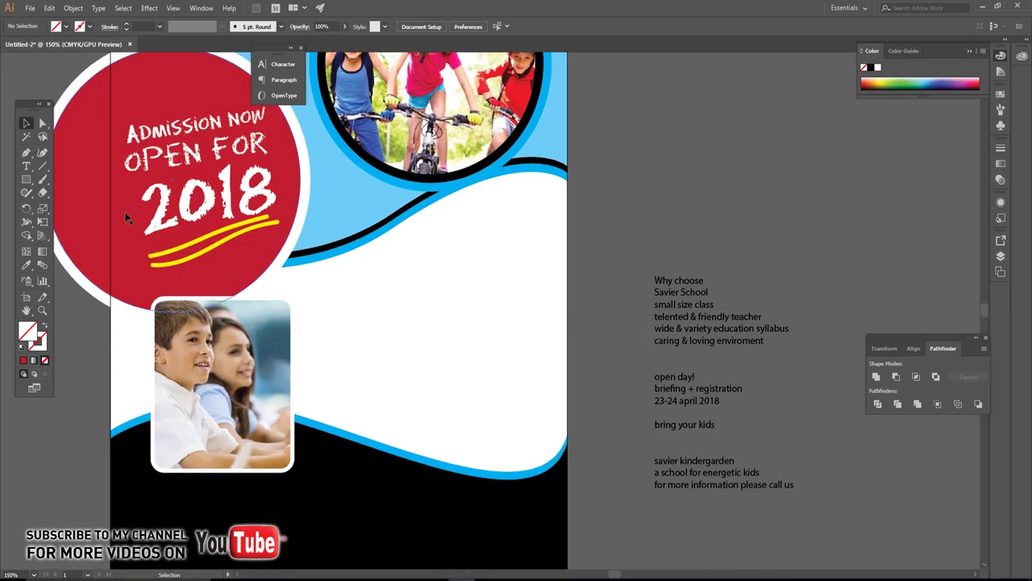
Step: Place the photo of smiling children in class and move it to the flyer's left edge
{"action": "left_click", "coordinate": [29, 8]}
{"action": "left_click", "coordinate": [48, 186]}
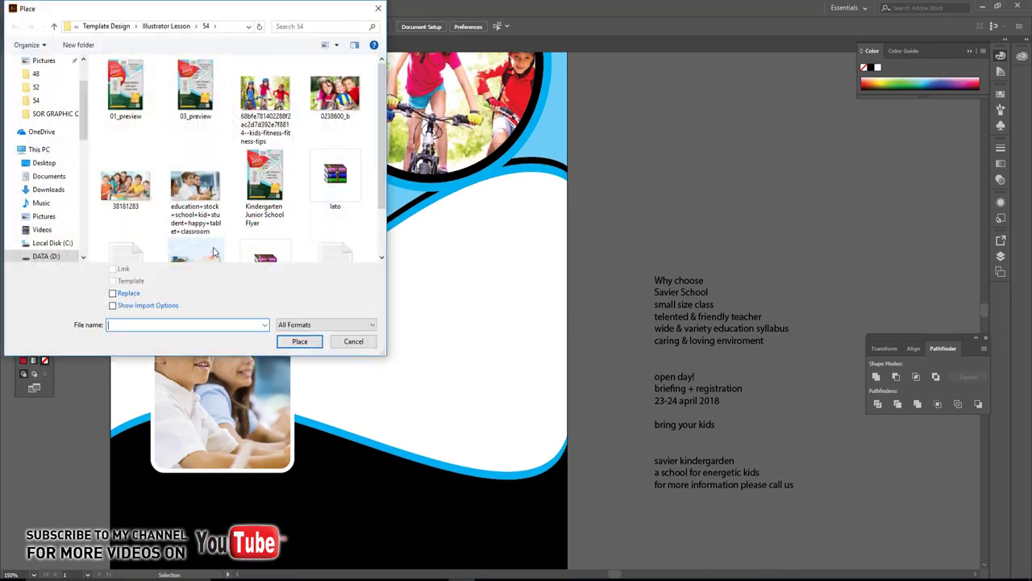
{"action": "scroll", "coordinate": [226, 242], "scroll_direction": "down", "scroll_amount": 3}
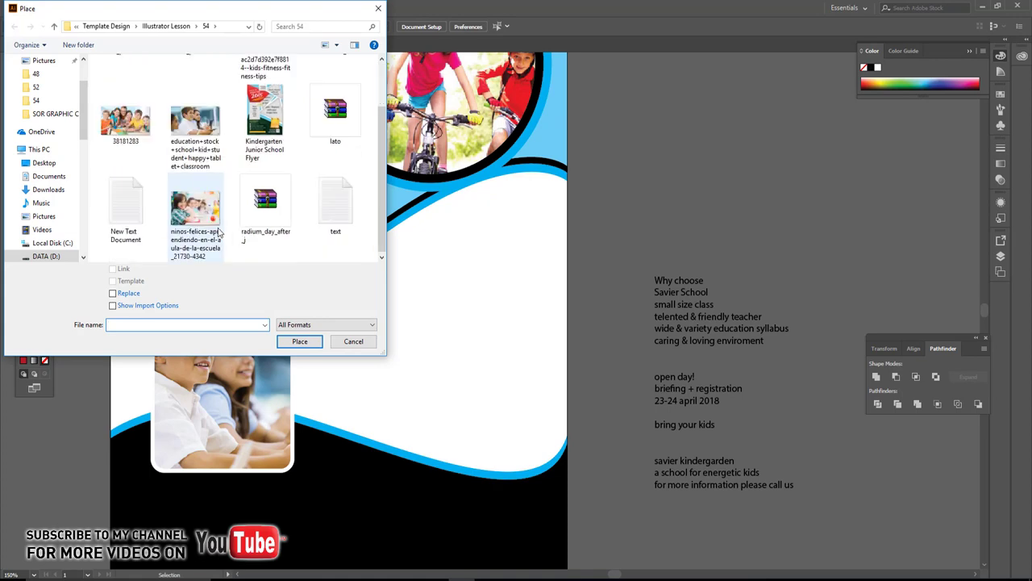
{"action": "left_click", "coordinate": [214, 225]}
{"action": "left_click", "coordinate": [299, 341]}
{"action": "left_click", "coordinate": [287, 278]}
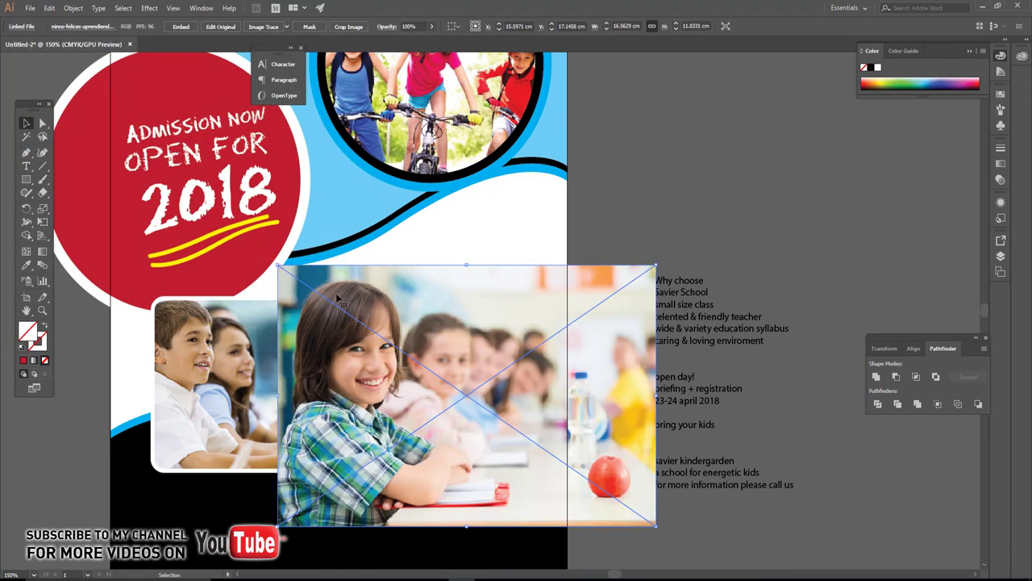
{"action": "left_click_drag", "start_coordinate": [409, 347], "coordinate": [243, 275]}
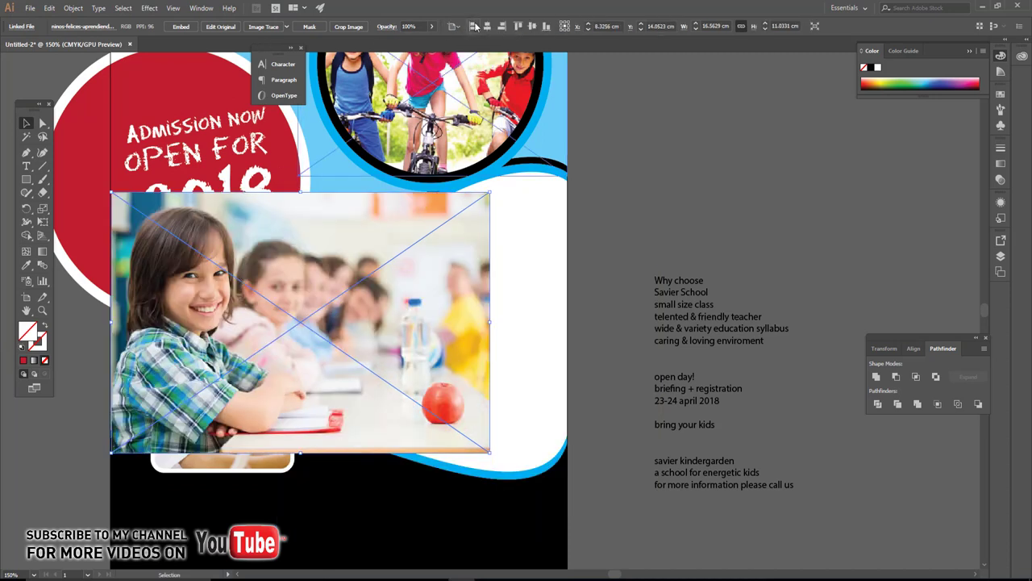
Step: Enlarge the classroom photo toward the page's right and bottom edges
{"action": "left_click_drag", "start_coordinate": [489, 193], "coordinate": [566, 73]}
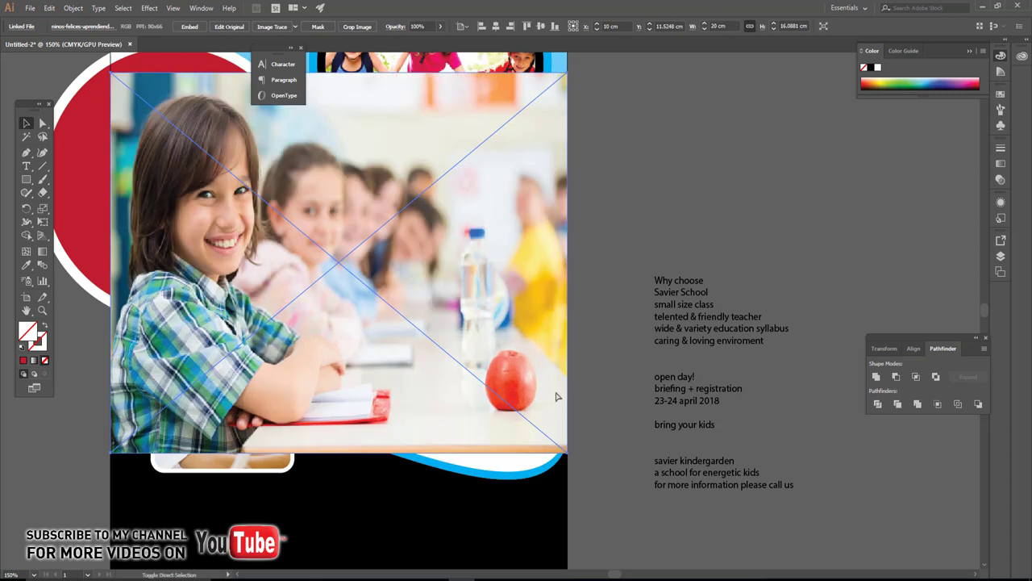
{"action": "key", "text": "ctrl+z"}
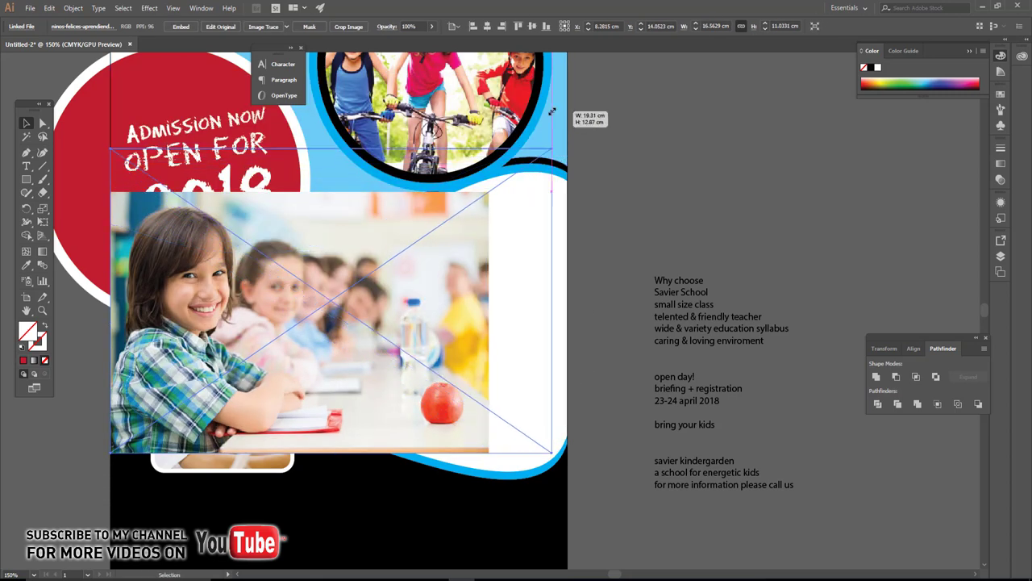
{"action": "left_click_drag", "start_coordinate": [489, 193], "coordinate": [566, 139]}
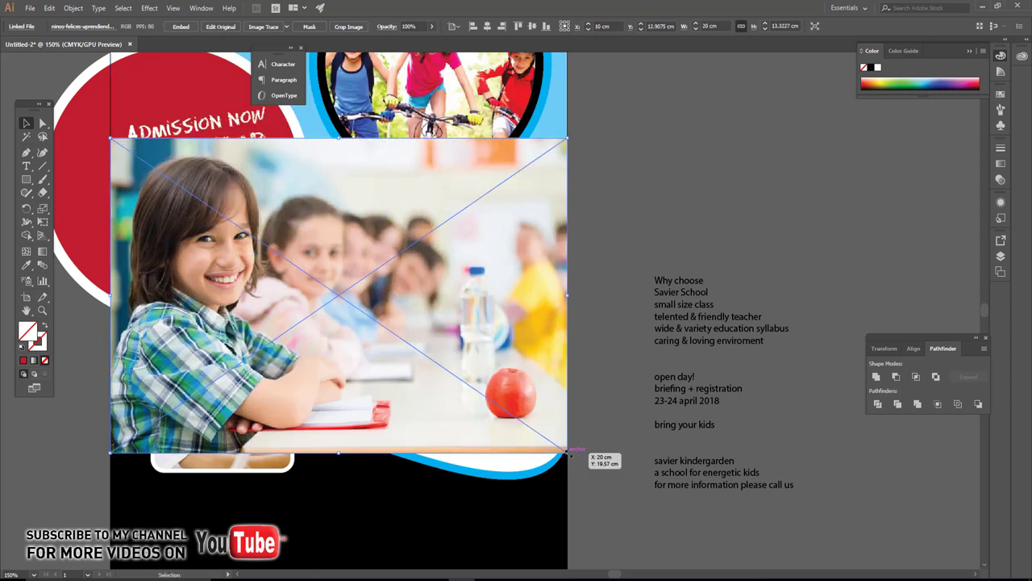
{"action": "left_click_drag", "start_coordinate": [571, 453], "coordinate": [601, 475]}
Step: Mirror the classroom photo horizontally
{"action": "right_click", "coordinate": [403, 273]}
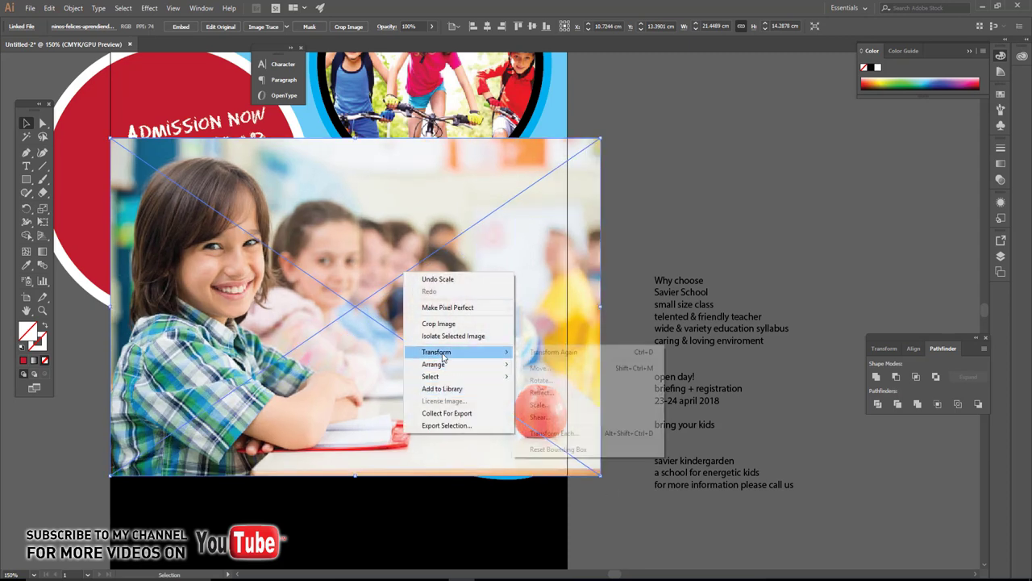
{"action": "left_click", "coordinate": [542, 393]}
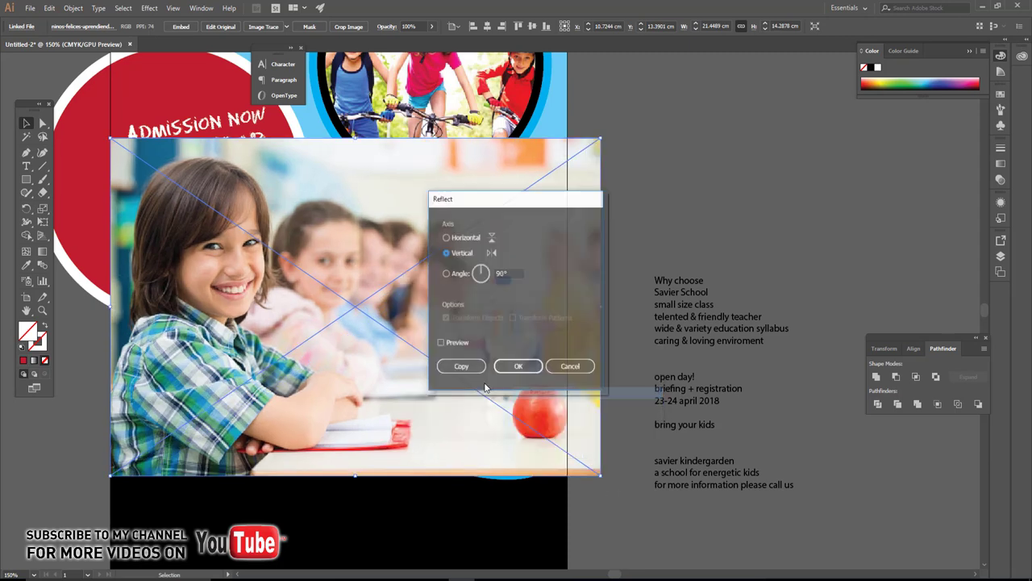
{"action": "left_click", "coordinate": [527, 365]}
Step: Send the photo behind the flyer artwork, nudge it left, and resize it to 20 cm wide
{"action": "right_click", "coordinate": [460, 318]}
{"action": "mouse_move", "coordinate": [489, 408]}
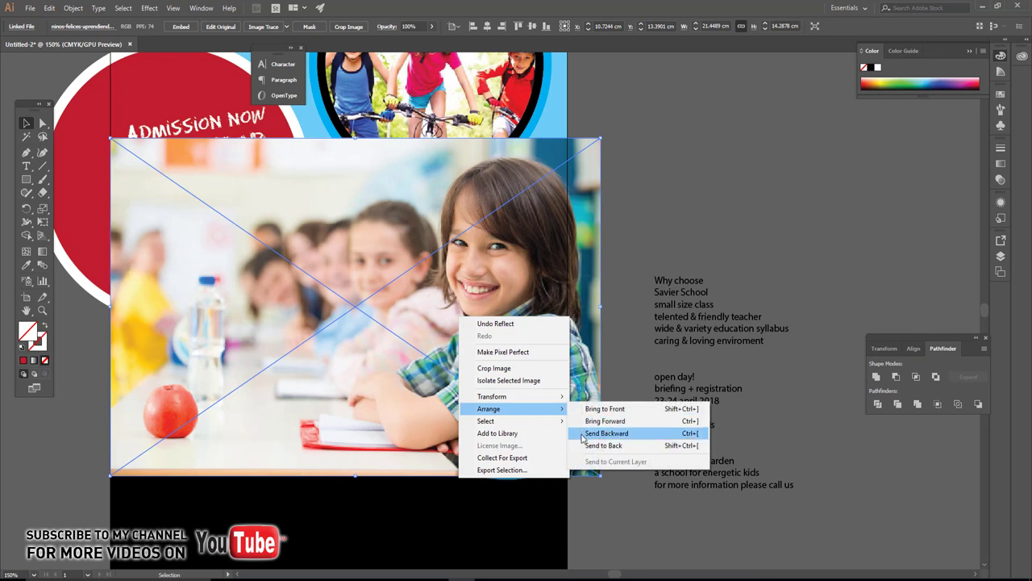
{"action": "left_click", "coordinate": [584, 438]}
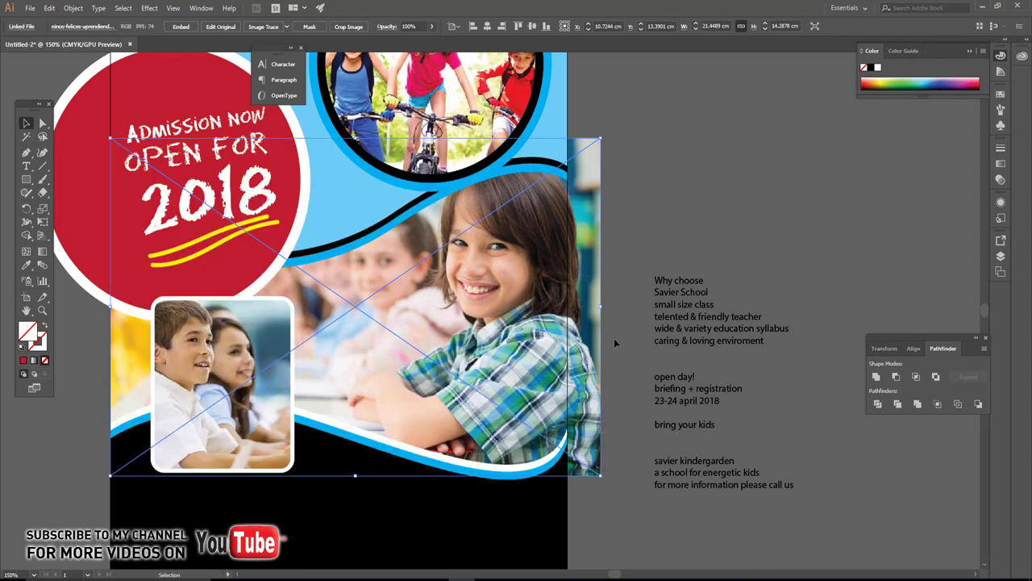
{"action": "left_click", "coordinate": [614, 338]}
{"action": "left_click_drag", "start_coordinate": [500, 332], "coordinate": [463, 332]}
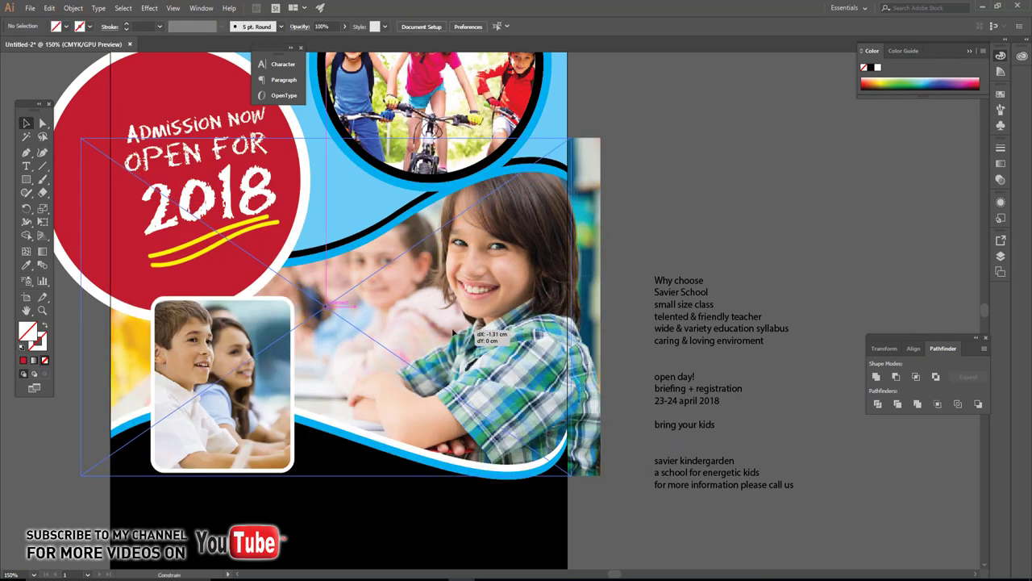
{"action": "left_click_drag", "start_coordinate": [77, 139], "coordinate": [110, 157]}
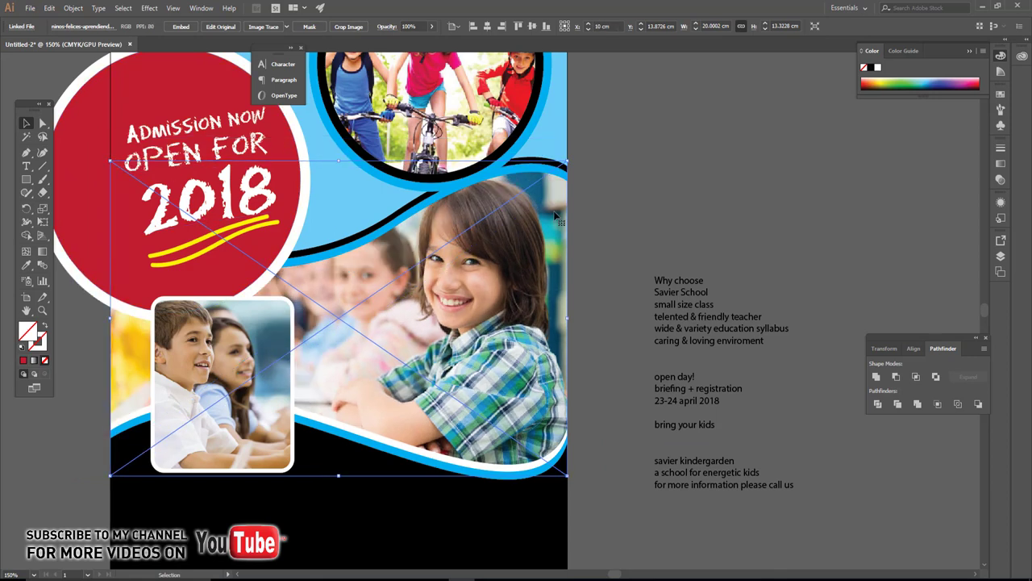
{"action": "left_click", "coordinate": [652, 201]}
{"action": "scroll", "coordinate": [652, 201], "scroll_direction": "down", "scroll_amount": 2}
Step: Cut the six why-choose lines from the text block and place them on the black area
{"action": "scroll", "coordinate": [653, 201], "scroll_direction": "down", "scroll_amount": 1}
{"action": "scroll", "coordinate": [530, 307], "scroll_direction": "up", "scroll_amount": 1}
{"action": "scroll", "coordinate": [530, 306], "scroll_direction": "up", "scroll_amount": 1}
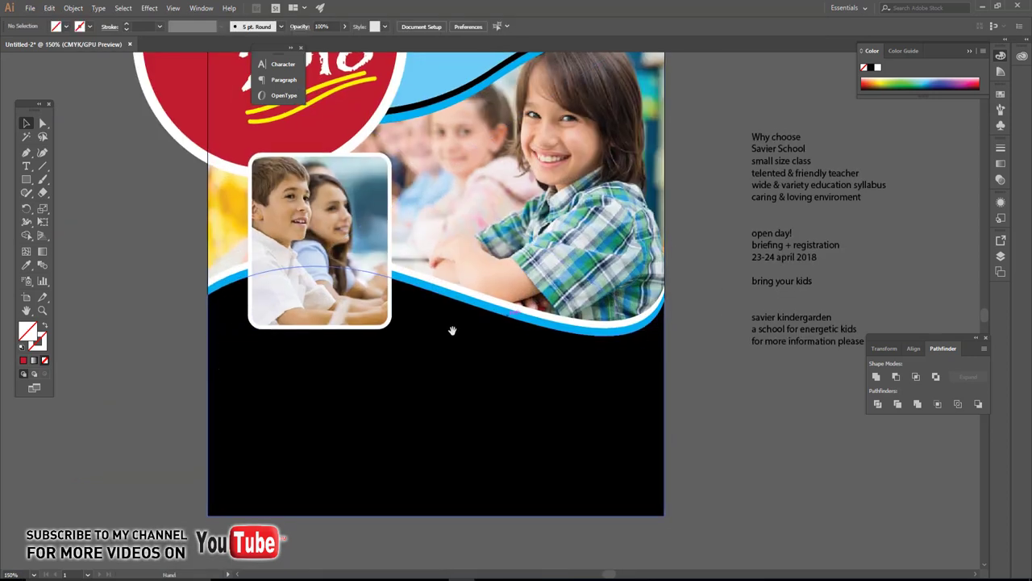
{"action": "scroll", "coordinate": [502, 330], "scroll_direction": "right", "scroll_amount": 1}
{"action": "scroll", "coordinate": [549, 298], "scroll_direction": "right", "scroll_amount": 1}
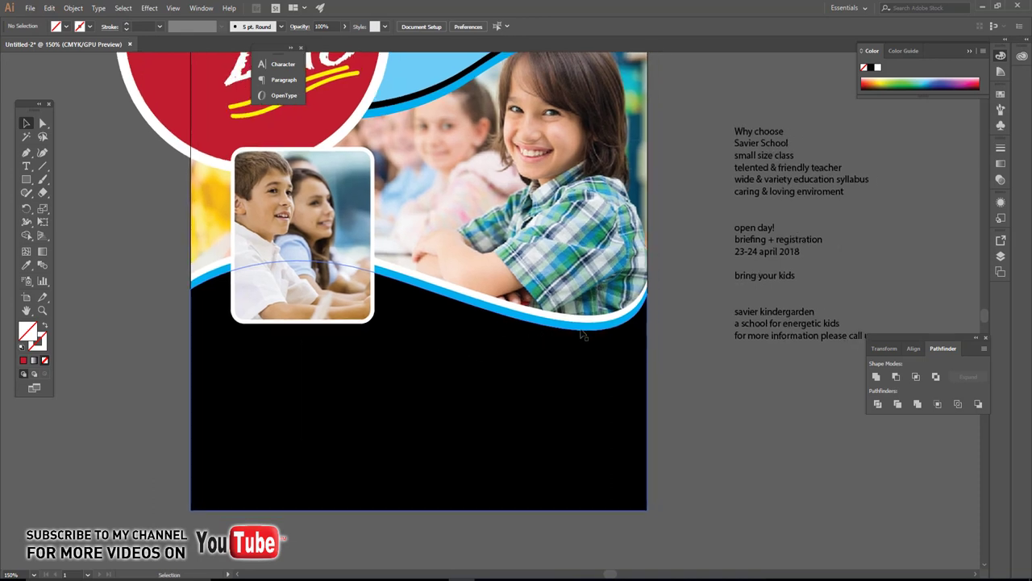
{"action": "scroll", "coordinate": [597, 270], "scroll_direction": "right", "scroll_amount": 1}
{"action": "key", "text": "t"}
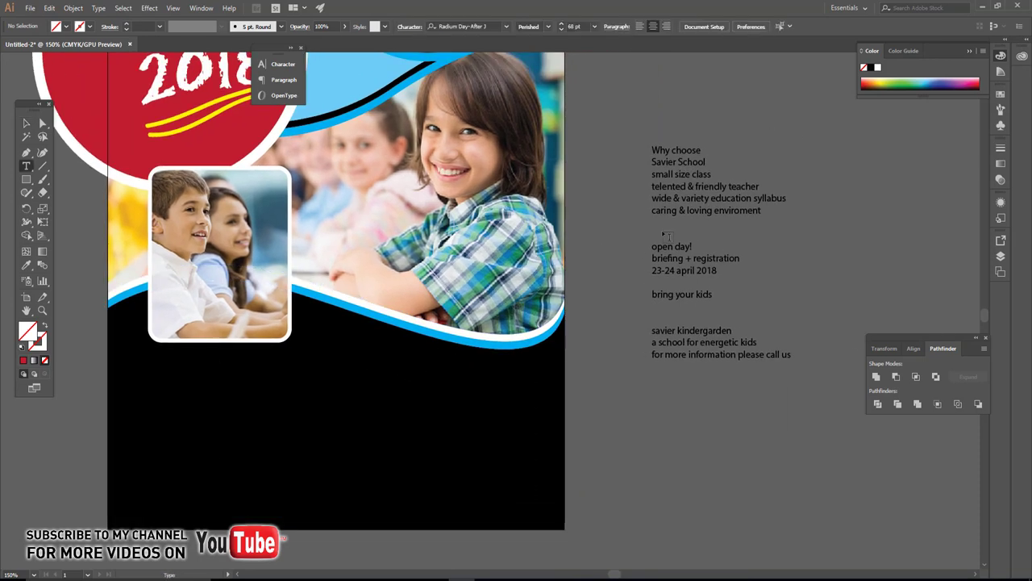
{"action": "left_click_drag", "start_coordinate": [763, 211], "coordinate": [650, 150]}
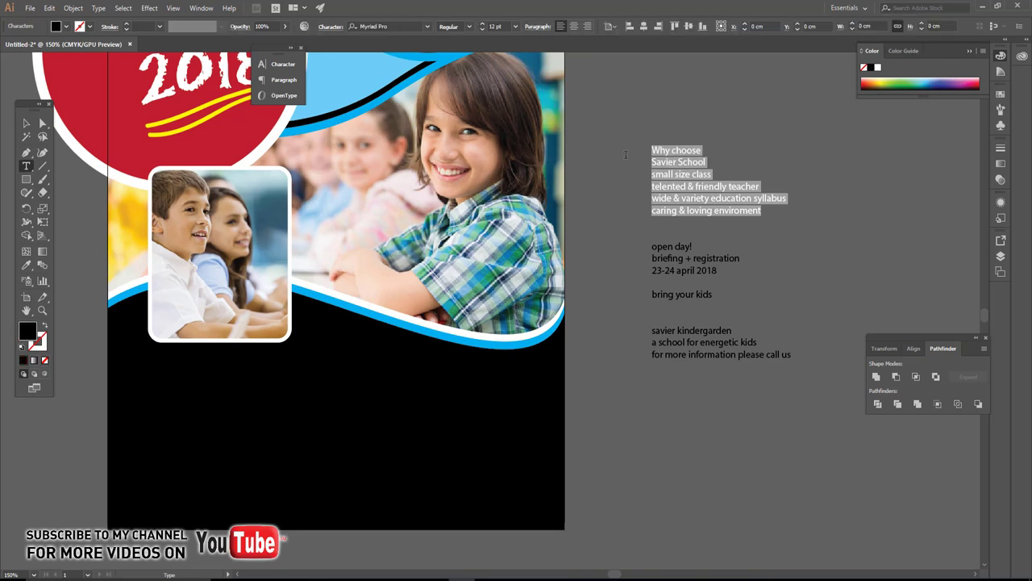
{"action": "key", "text": "BackSpace"}
{"action": "left_click", "coordinate": [29, 123]}
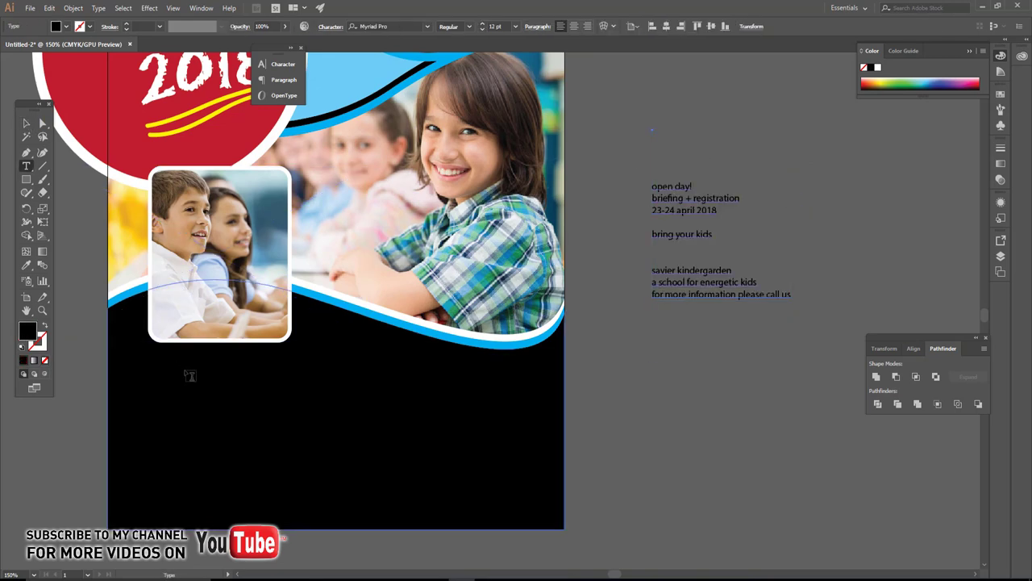
{"action": "left_click", "coordinate": [184, 375]}
Step: Make the why-choose list text white
{"action": "left_click", "coordinate": [29, 123]}
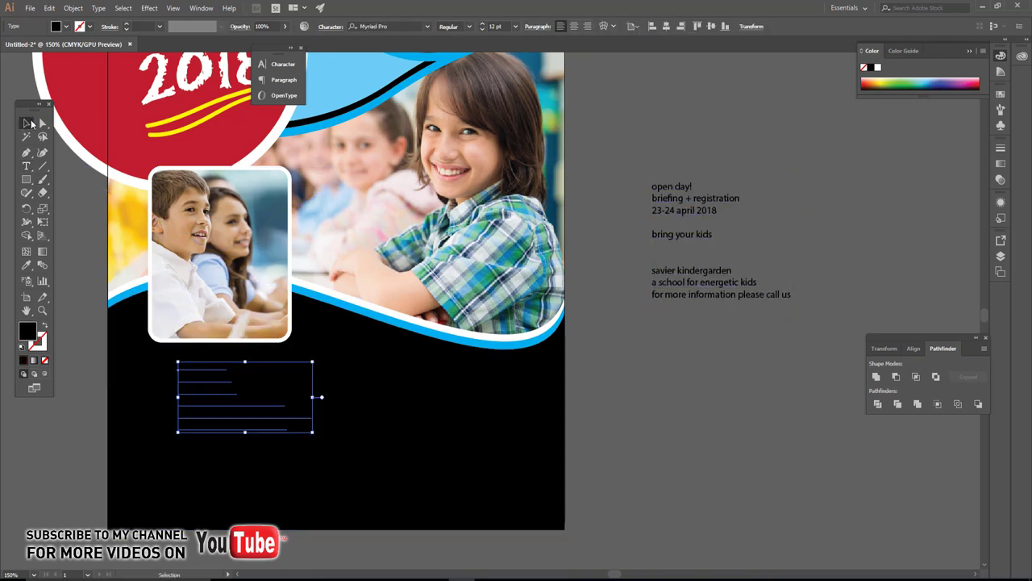
{"action": "left_click", "coordinate": [66, 26]}
{"action": "left_click", "coordinate": [27, 52]}
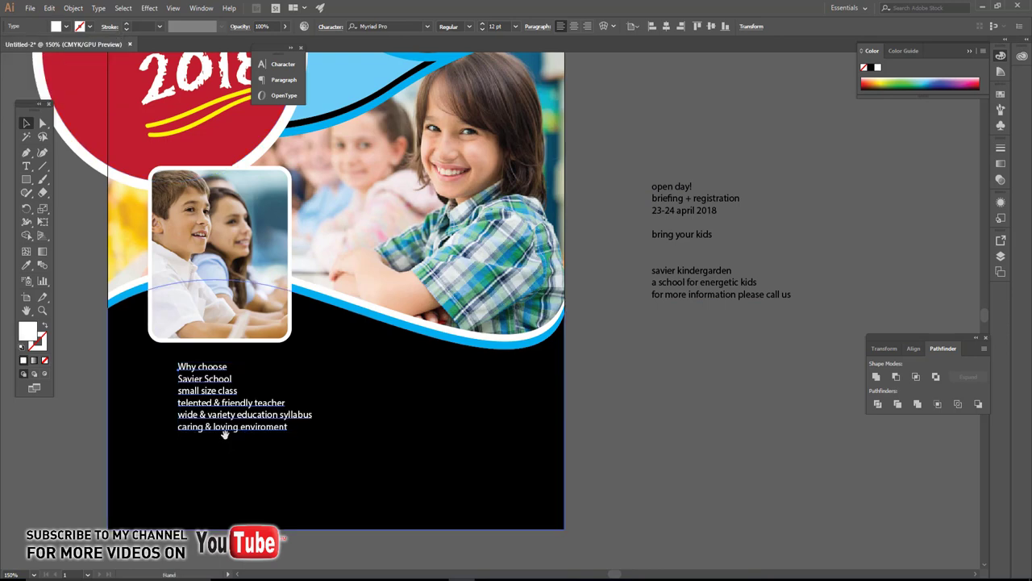
{"action": "left_click_drag", "start_coordinate": [223, 444], "coordinate": [270, 436]}
Step: Give the 'Why choose Savier School' heading the headline font at 22 pt with tighter leading
{"action": "key", "text": "t"}
{"action": "left_click_drag", "start_coordinate": [279, 370], "coordinate": [225, 357]}
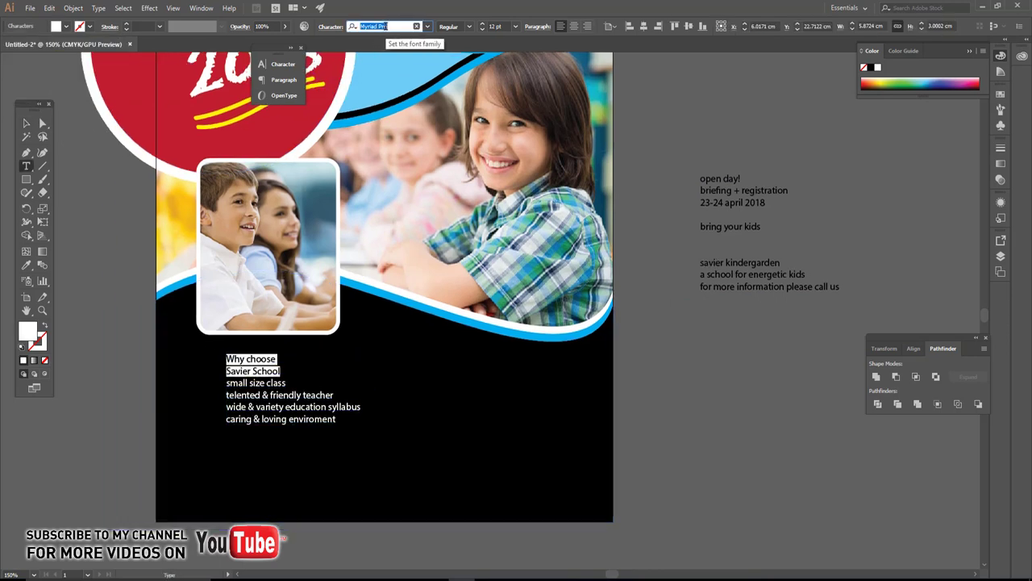
{"action": "type", "text": "RE"}
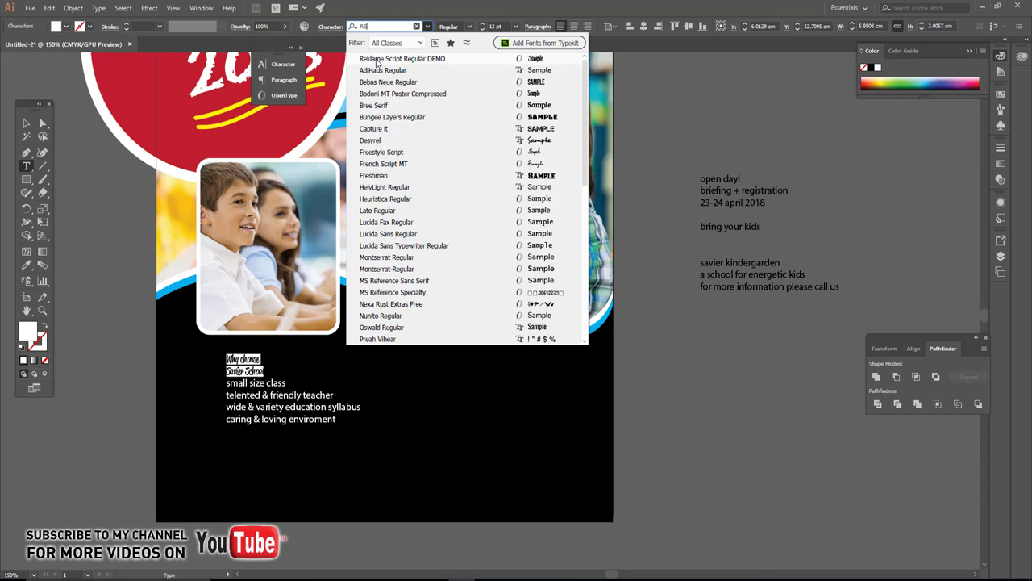
{"action": "key", "text": "BackSpace"}
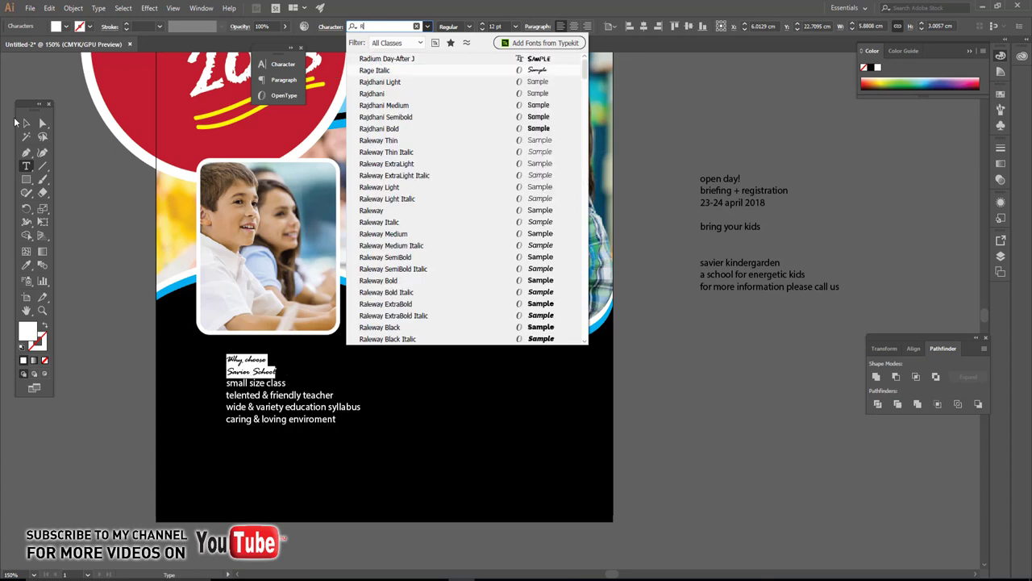
{"action": "key", "text": "Escape"}
{"action": "scroll", "coordinate": [318, 396], "scroll_direction": "up", "scroll_amount": 1}
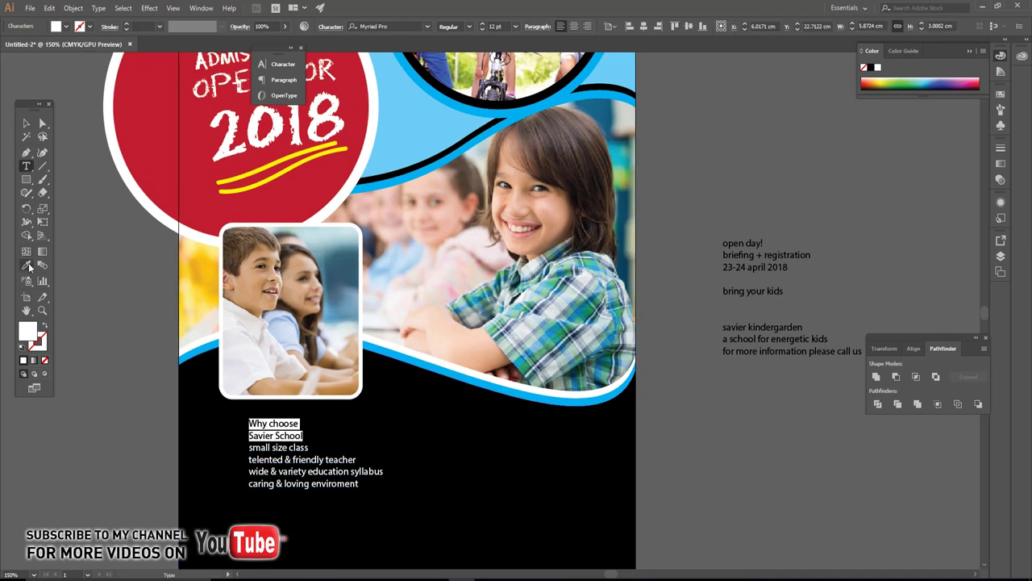
{"action": "left_click", "coordinate": [209, 85]}
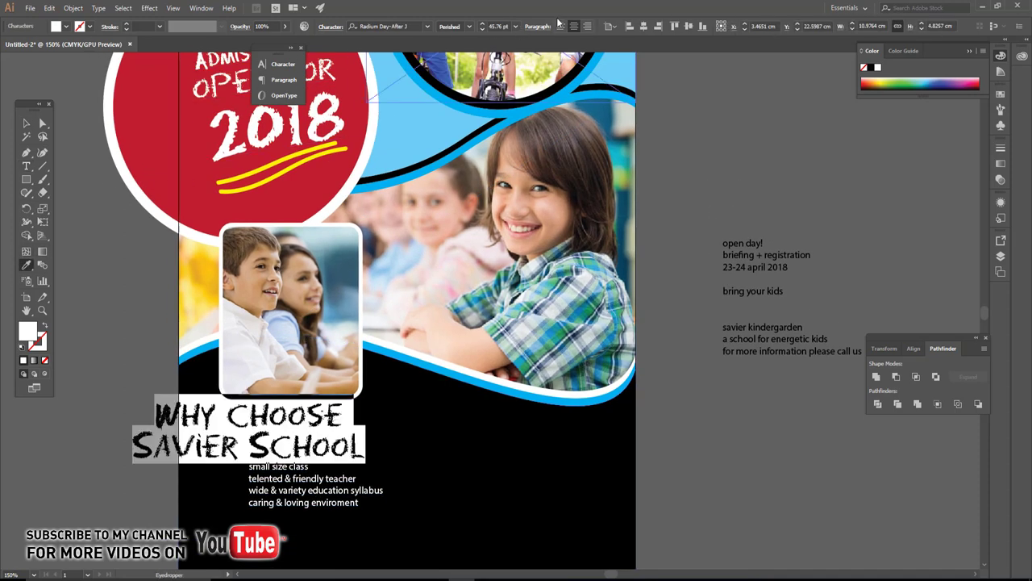
{"action": "left_click", "coordinate": [481, 30]}
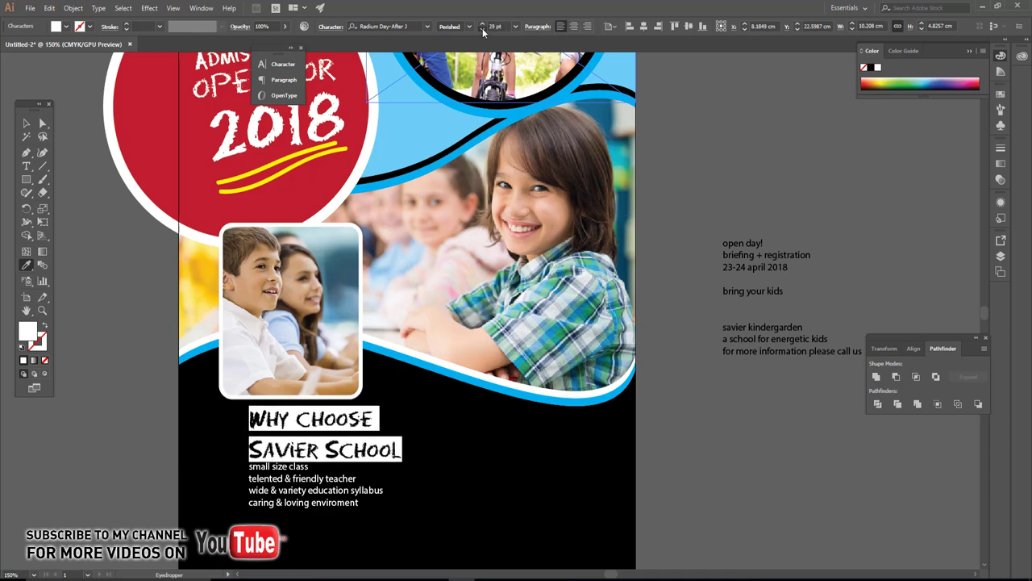
{"action": "key", "text": "alt+Up"}
{"action": "key", "text": "alt+Up"}
{"action": "key", "text": "alt+Up"}
{"action": "key", "text": "alt+Up"}
{"action": "key", "text": "alt+Up"}
{"action": "key", "text": "alt+Up"}
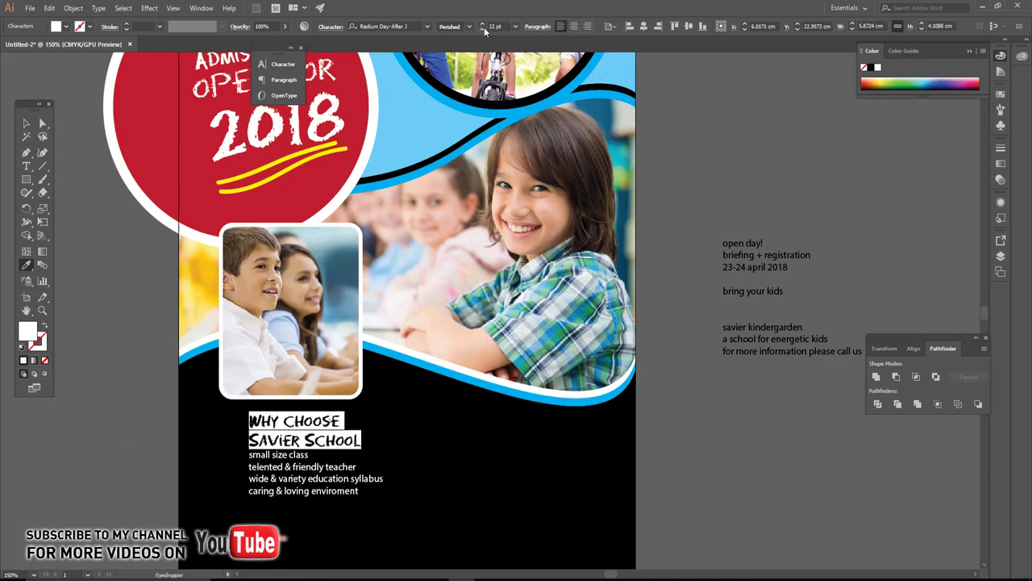
Step: Set the four body lines of the list in Lato
{"action": "left_click", "coordinate": [27, 122]}
{"action": "left_click", "coordinate": [27, 169]}
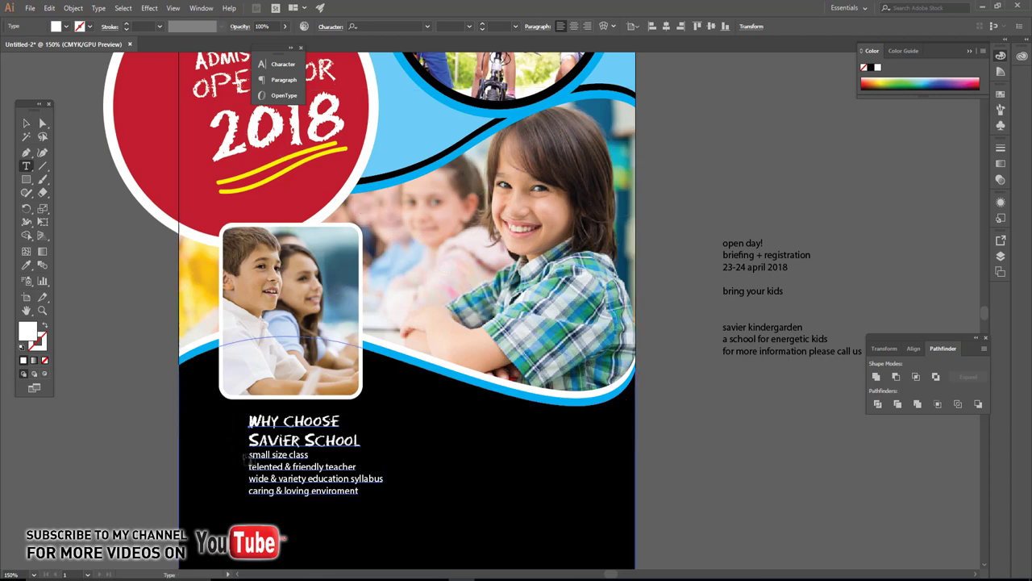
{"action": "left_click_drag", "start_coordinate": [249, 455], "coordinate": [359, 491]}
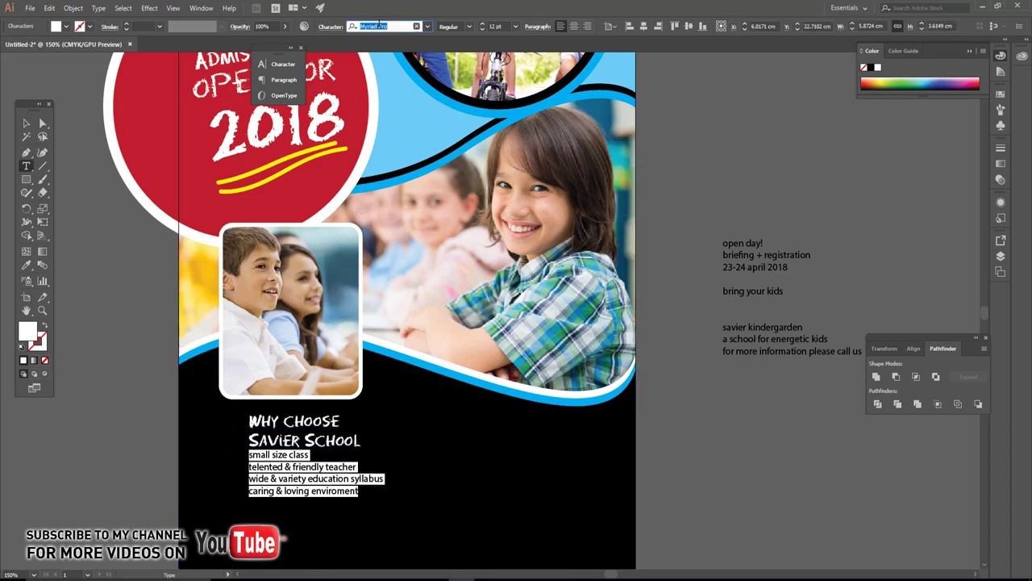
{"action": "type", "text": "LAT"}
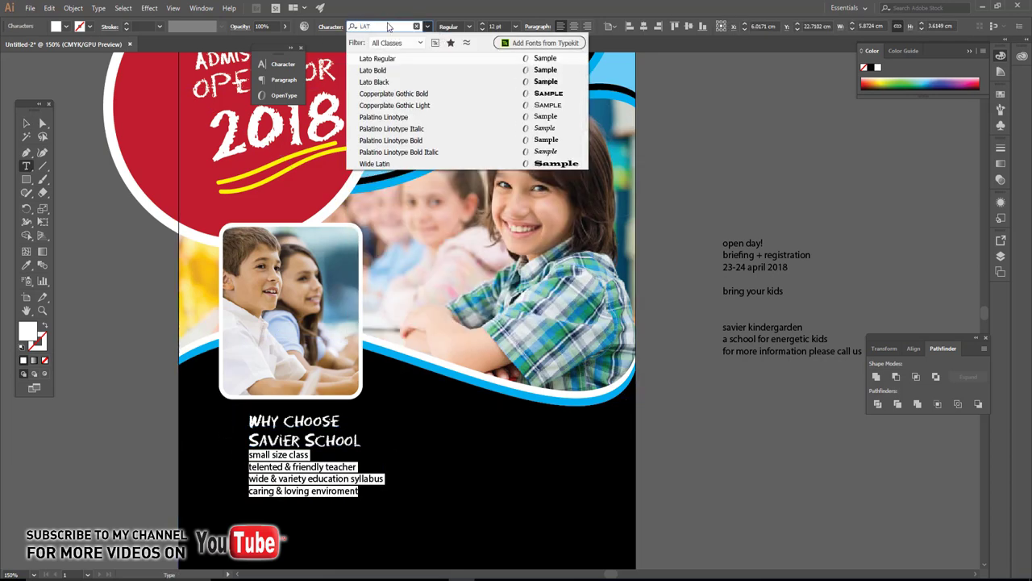
{"action": "left_click", "coordinate": [396, 59]}
{"action": "left_click", "coordinate": [27, 123]}
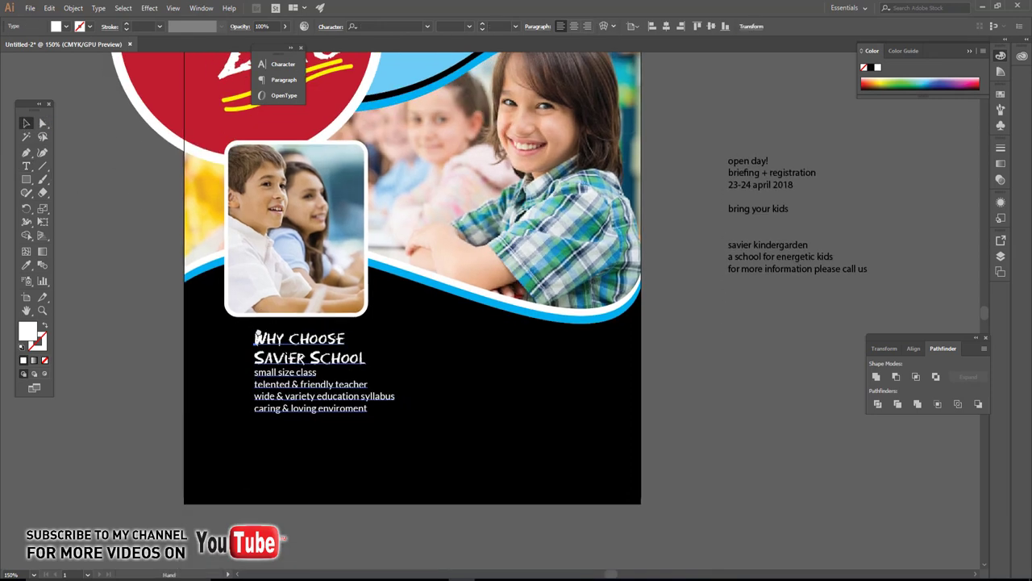
{"action": "scroll", "coordinate": [275, 323], "scroll_direction": "down", "scroll_amount": 2}
{"action": "key", "text": "ctrl+plus"}
Step: Nudge the list block, lower the black wavy shape, and raise its bottom edge to the page
{"action": "left_click_drag", "start_coordinate": [277, 324], "coordinate": [270, 324]}
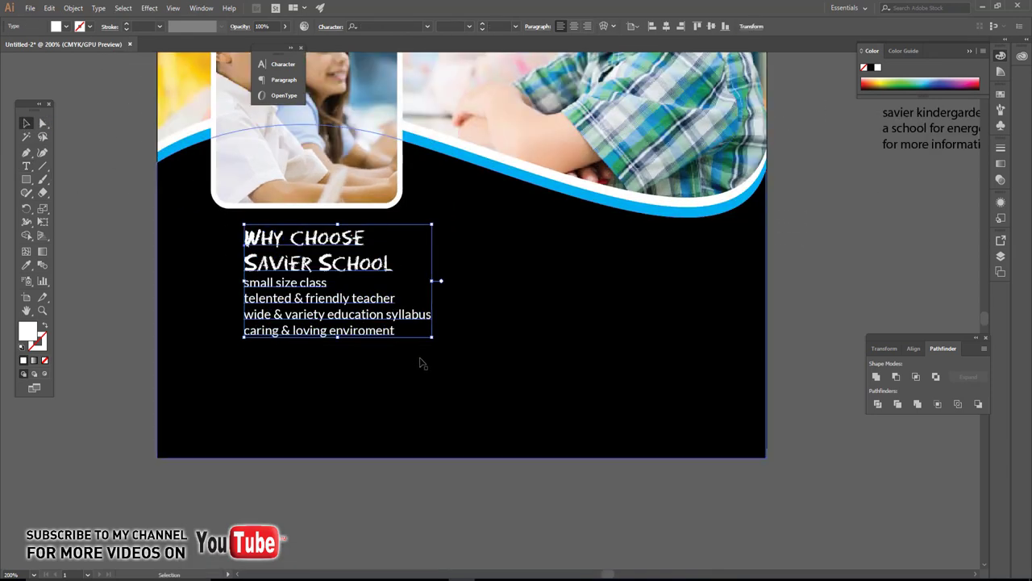
{"action": "left_click_drag", "start_coordinate": [432, 341], "coordinate": [447, 347]}
{"action": "left_click", "coordinate": [611, 299]}
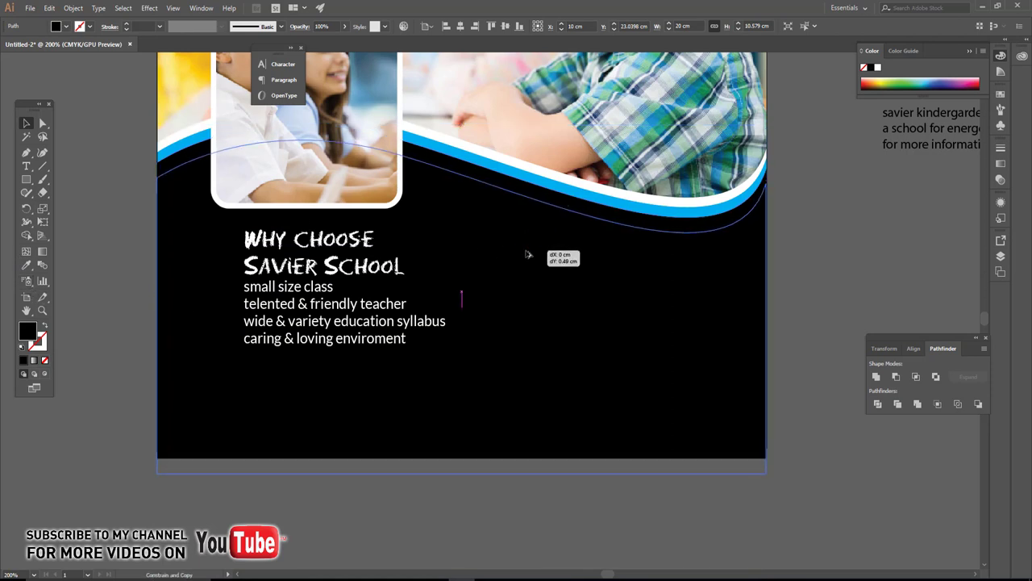
{"action": "left_click_drag", "start_coordinate": [529, 246], "coordinate": [526, 261]}
{"action": "left_click", "coordinate": [42, 124]}
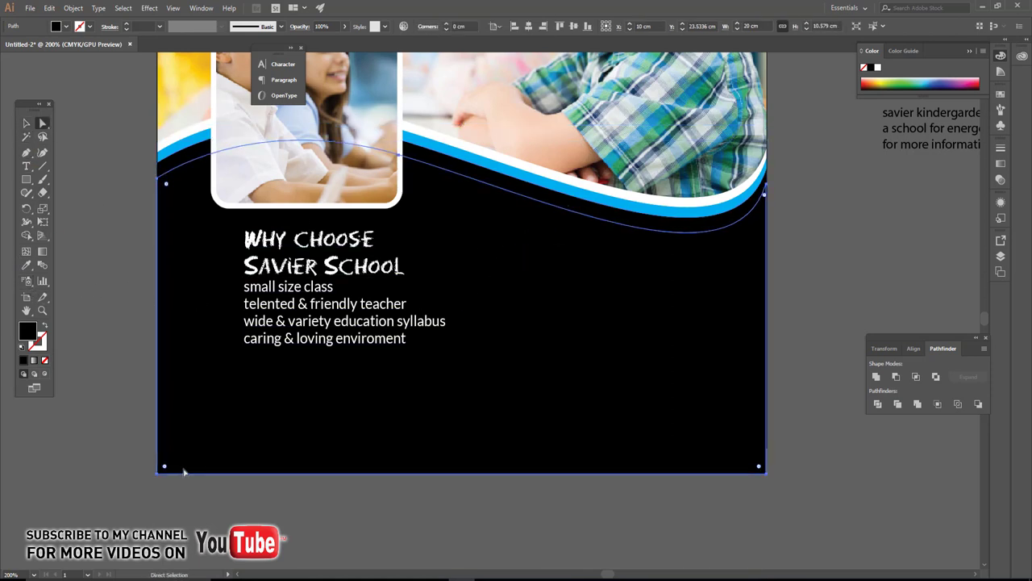
{"action": "left_click", "coordinate": [160, 476]}
{"action": "left_click_drag", "start_coordinate": [763, 475], "coordinate": [765, 446]}
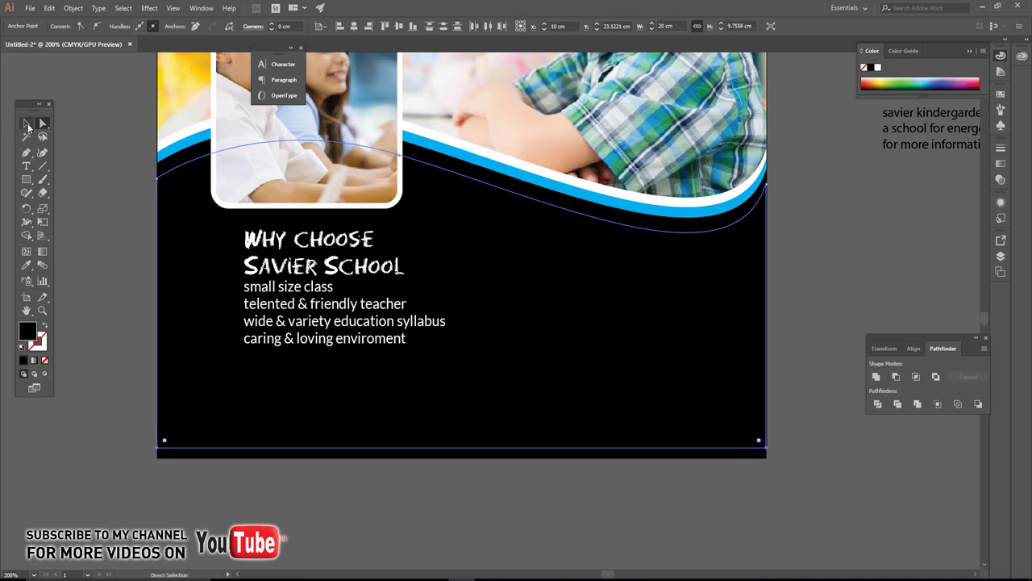
{"action": "left_click", "coordinate": [27, 124]}
{"action": "left_click", "coordinate": [125, 78]}
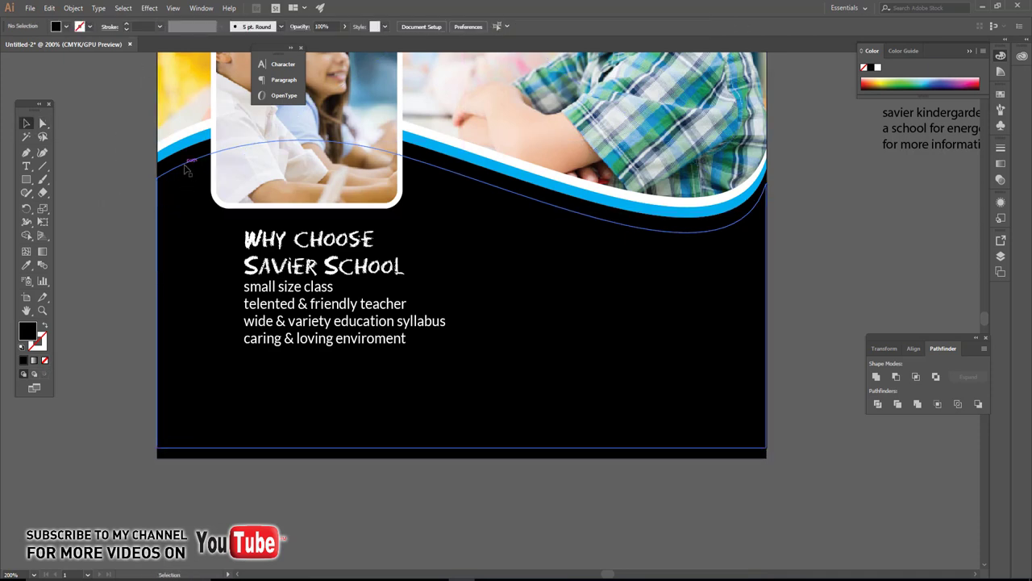
Step: Give the wavy path a white dashed outline
{"action": "left_click", "coordinate": [186, 168]}
{"action": "left_click", "coordinate": [69, 27]}
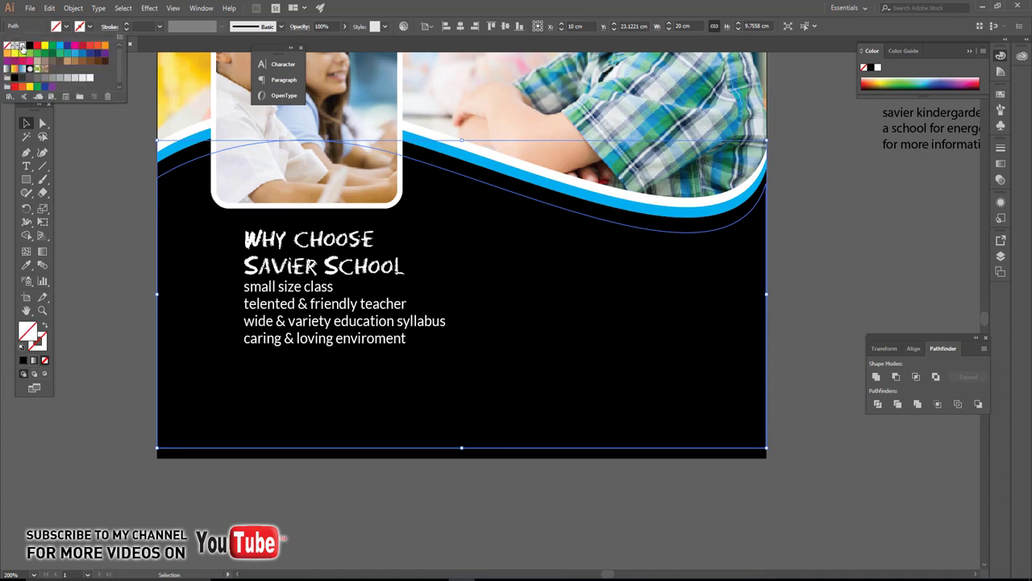
{"action": "left_click", "coordinate": [21, 46]}
{"action": "left_click", "coordinate": [1001, 148]}
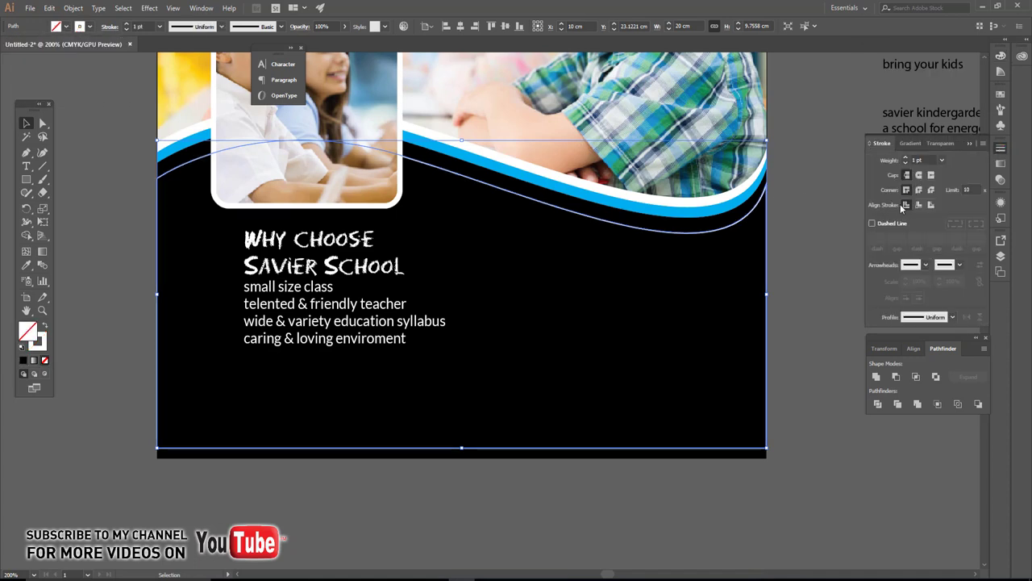
{"action": "left_click", "coordinate": [884, 225]}
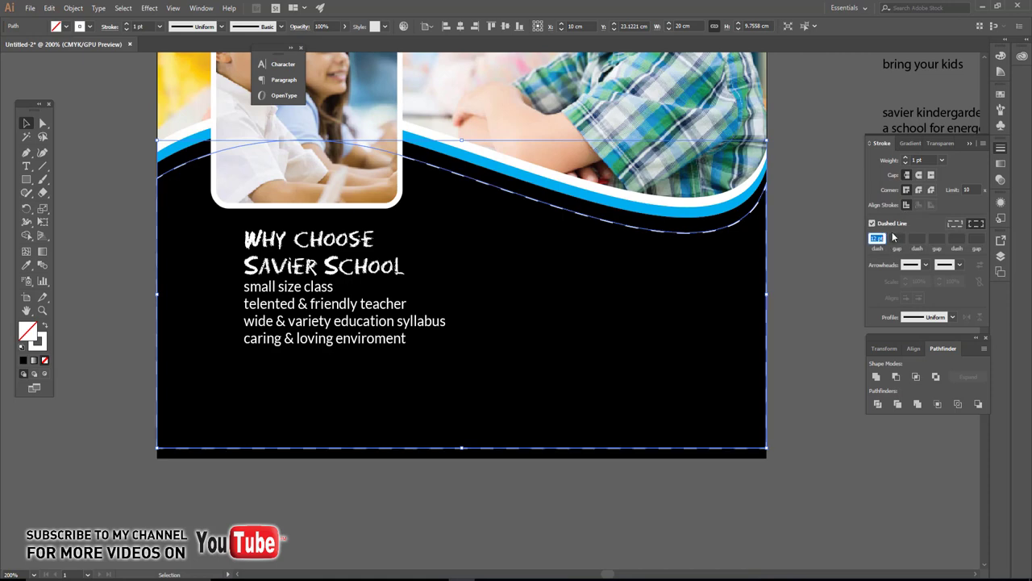
{"action": "type", "text": "2"}
{"action": "key", "text": "Return"}
{"action": "left_click", "coordinate": [817, 295]}
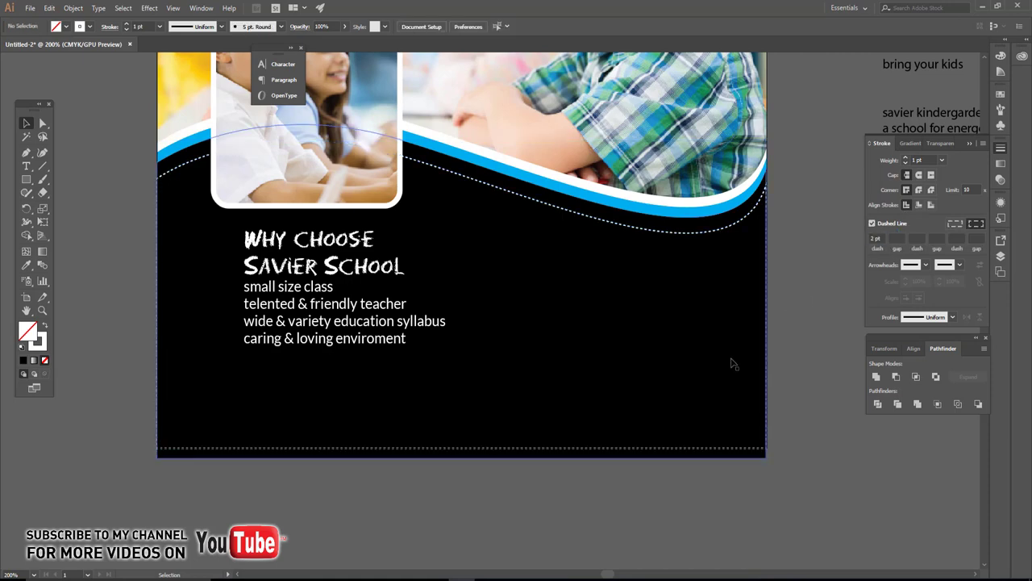
Step: Delete the dotted path's bottom-right anchor and its leftover diagonal segment
{"action": "scroll", "coordinate": [698, 340], "scroll_direction": "down", "scroll_amount": 1, "text": "alt"}
{"action": "left_click_drag", "start_coordinate": [698, 340], "coordinate": [586, 331]}
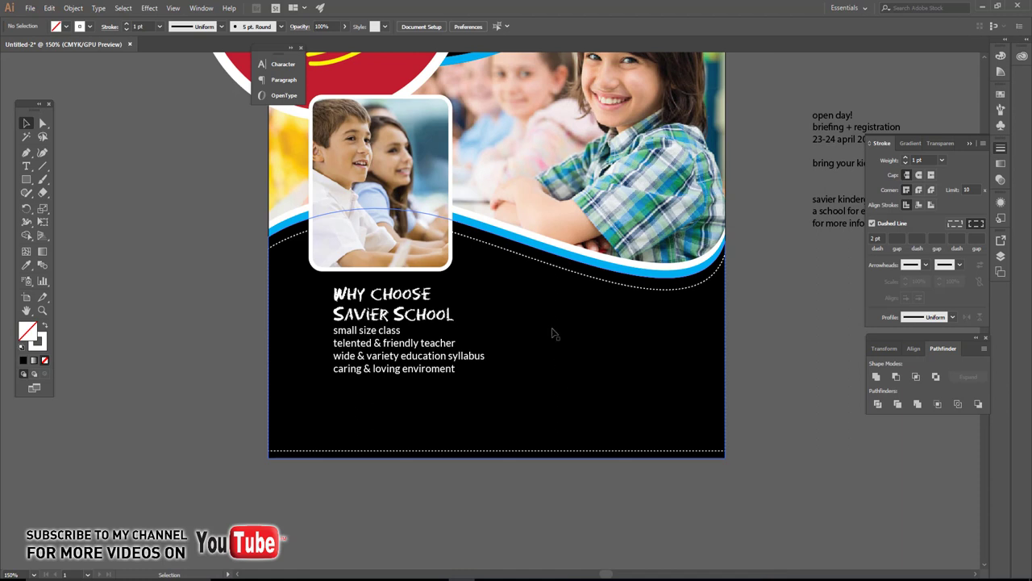
{"action": "key", "text": "p"}
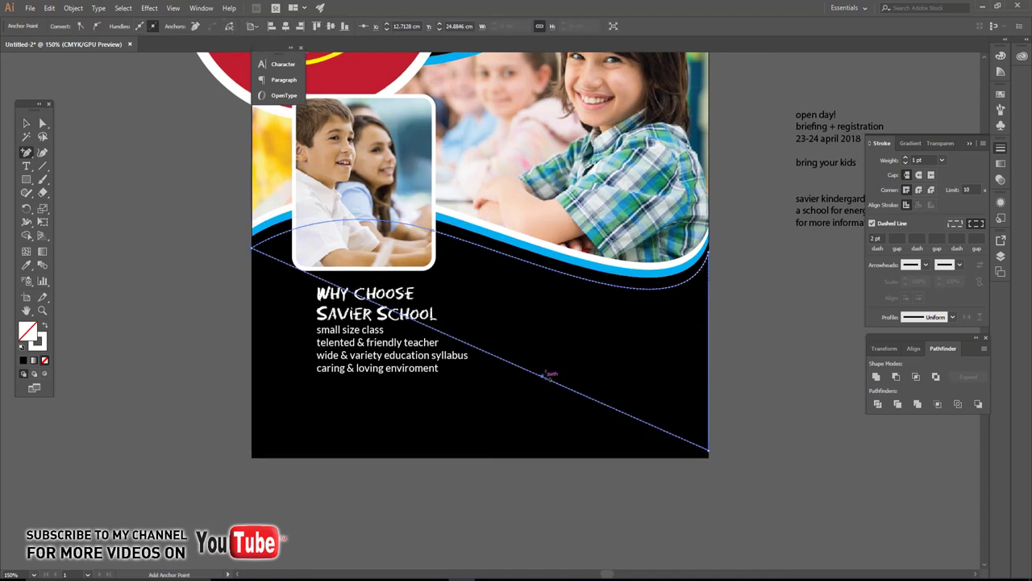
{"action": "left_click", "coordinate": [542, 375]}
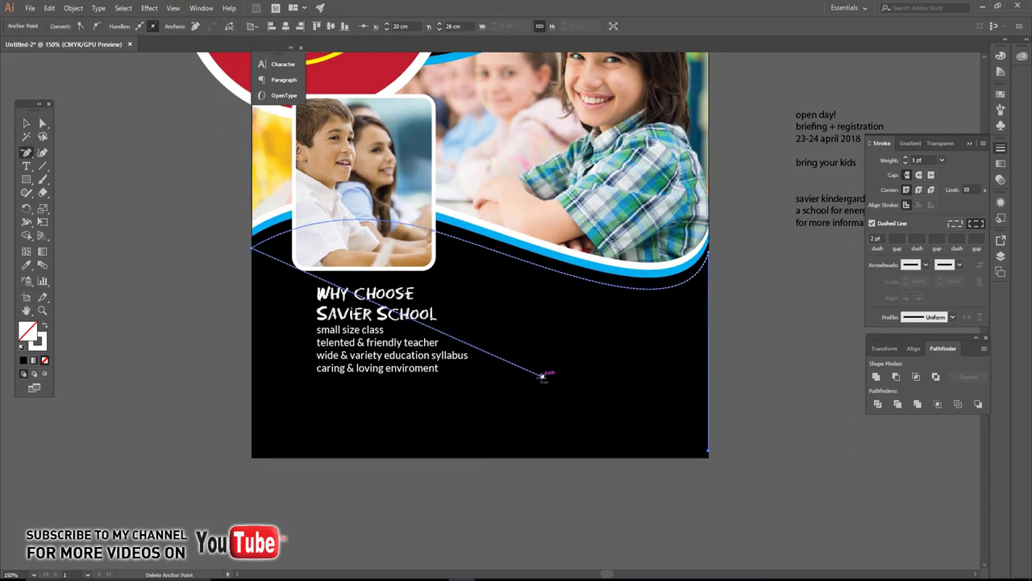
{"action": "left_click", "coordinate": [542, 375]}
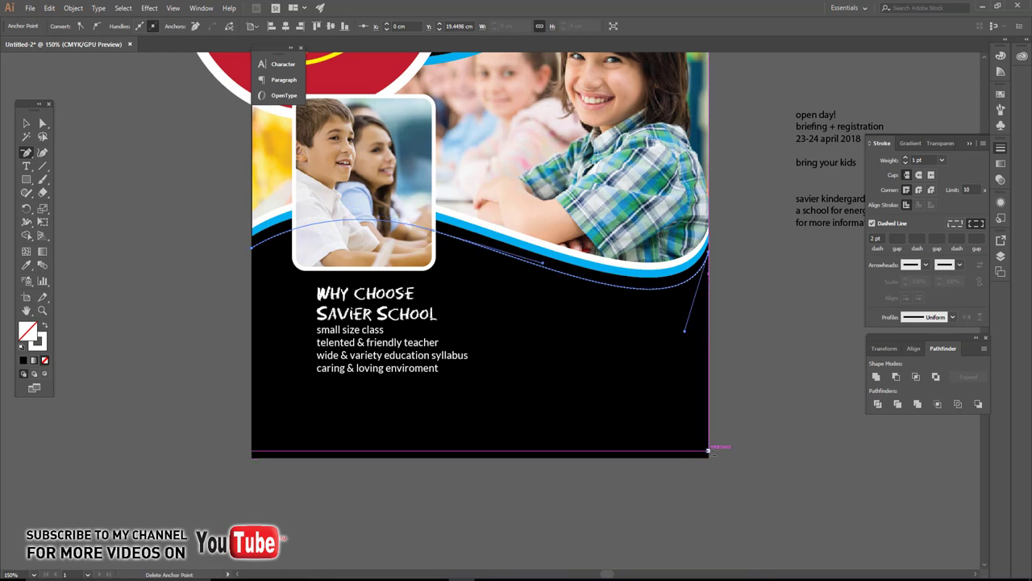
{"action": "key", "text": "v"}
{"action": "key", "text": "ctrl+shift+a"}
{"action": "scroll", "coordinate": [601, 342], "scroll_direction": "up", "scroll_amount": 1, "text": "alt"}
{"action": "left_click_drag", "start_coordinate": [430, 323], "coordinate": [447, 338]}
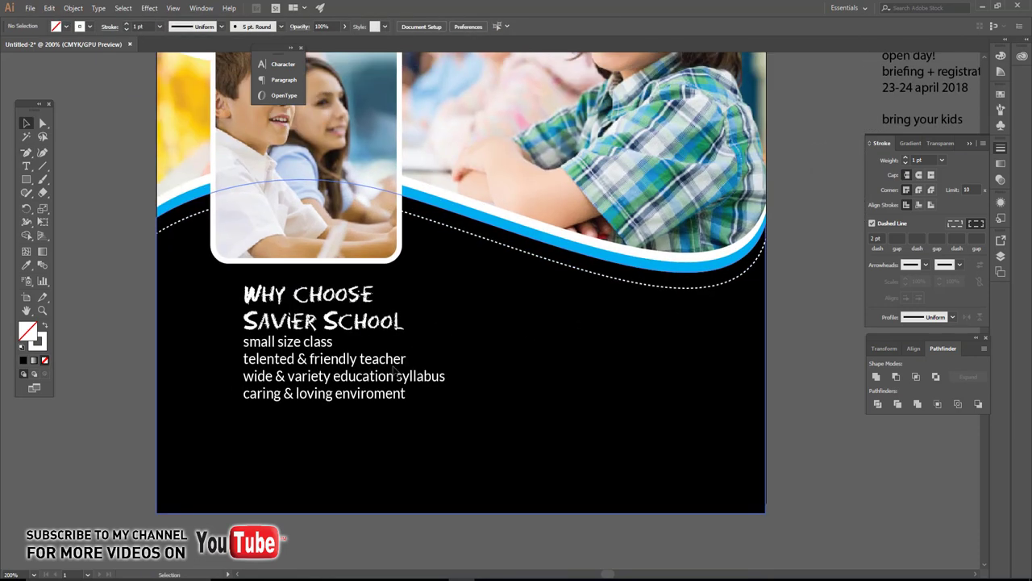
Step: Change the four list lines to Title Case and enlarge them slightly
{"action": "scroll", "coordinate": [222, 351], "scroll_direction": "up", "scroll_amount": 2, "text": "alt"}
{"action": "left_click", "coordinate": [300, 342]}
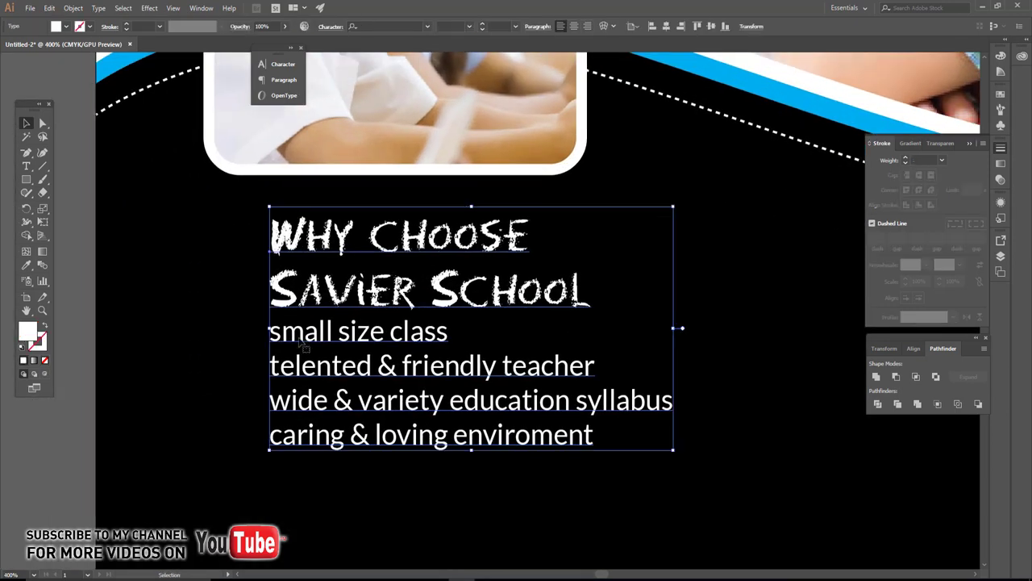
{"action": "double_click", "coordinate": [300, 342]}
{"action": "left_click_drag", "start_coordinate": [270, 331], "coordinate": [597, 435]}
{"action": "right_click", "coordinate": [409, 332]}
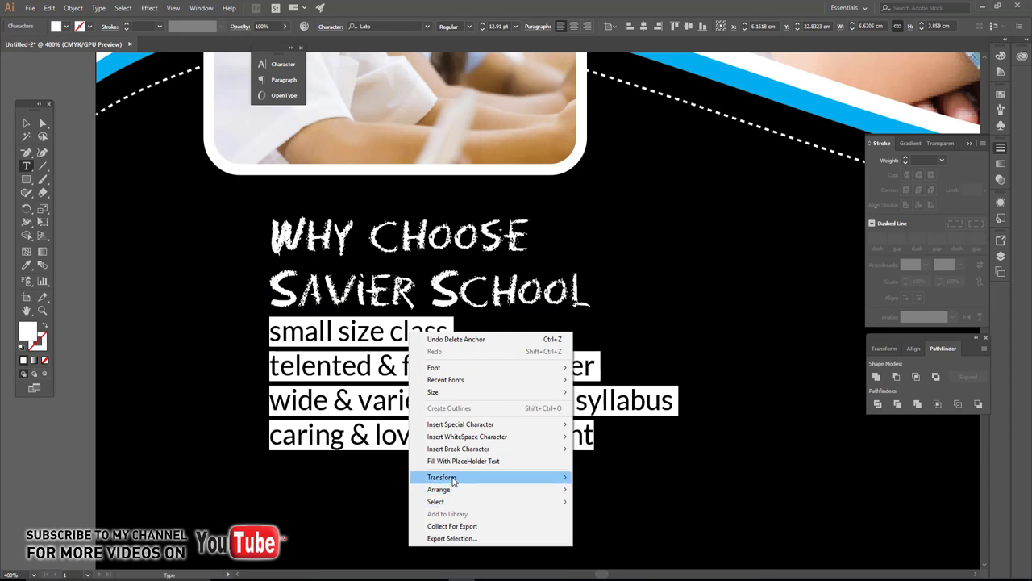
{"action": "left_click", "coordinate": [99, 8]}
{"action": "mouse_move", "coordinate": [125, 179]}
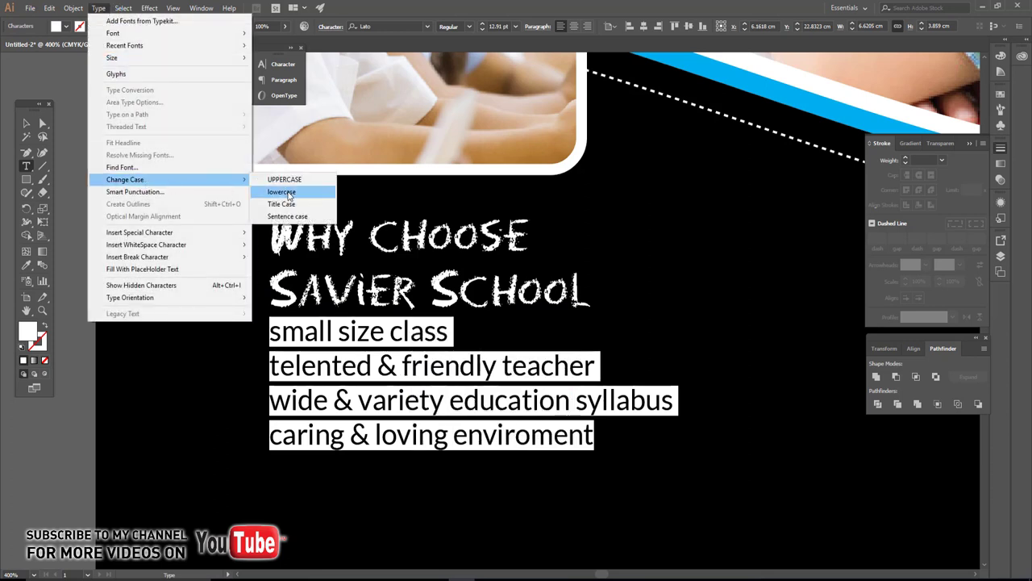
{"action": "left_click", "coordinate": [283, 204]}
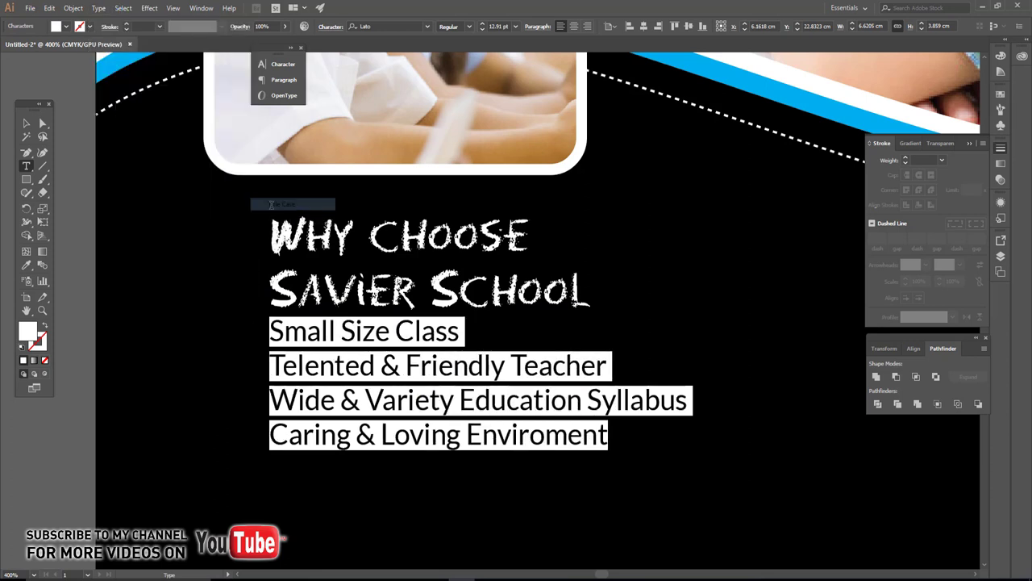
{"action": "left_click", "coordinate": [482, 24]}
{"action": "key", "text": "Escape"}
{"action": "left_click_drag", "start_coordinate": [273, 353], "coordinate": [357, 299]}
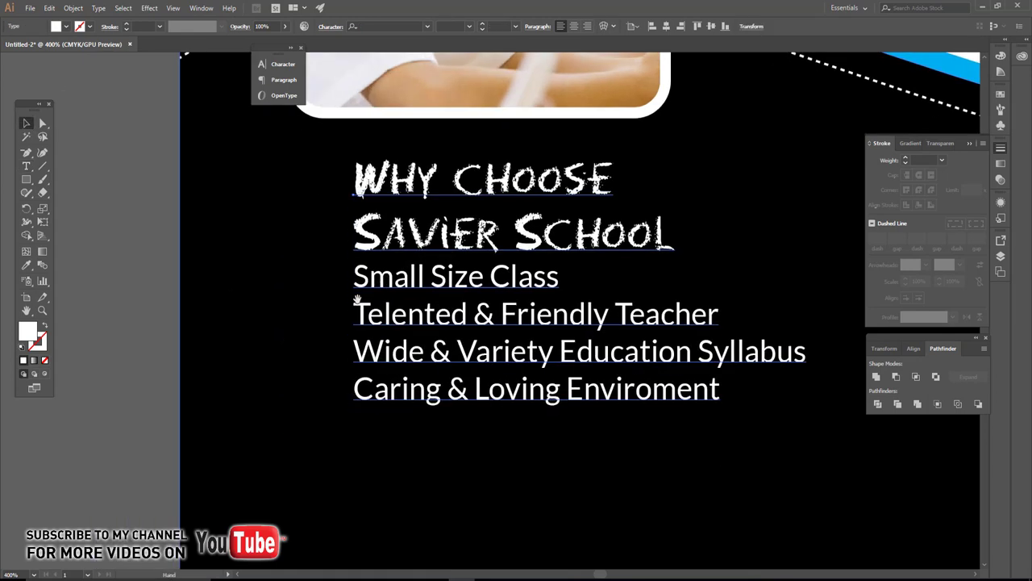
{"action": "left_click", "coordinate": [159, 208]}
Step: Colour the WHY CHOOSE SAVIER SCHOOL heading yellow
{"action": "left_click", "coordinate": [26, 166]}
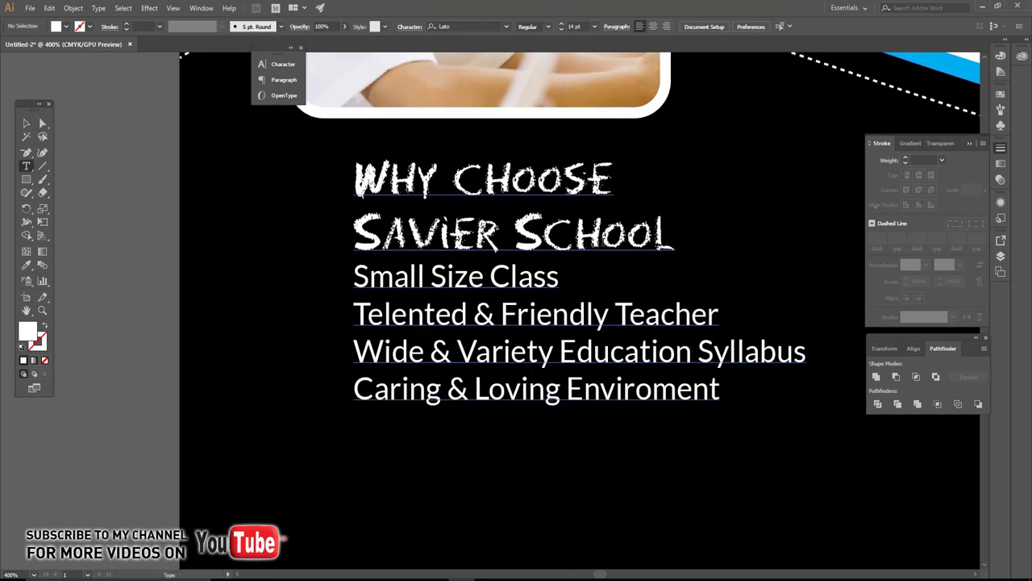
{"action": "left_click_drag", "start_coordinate": [669, 236], "coordinate": [122, 95]}
{"action": "left_click", "coordinate": [69, 26]}
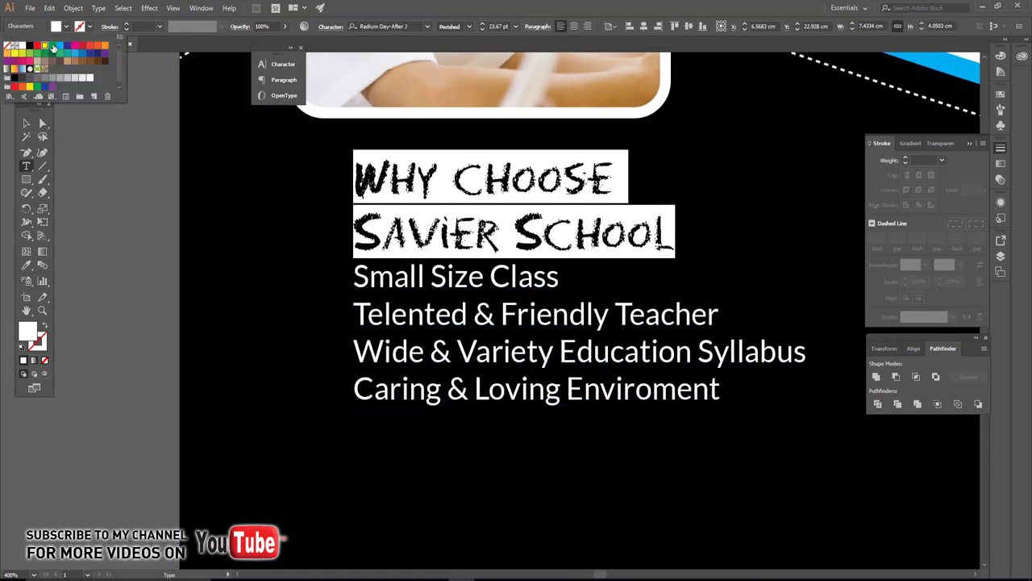
{"action": "left_click", "coordinate": [50, 48]}
{"action": "key", "text": "Escape"}
{"action": "left_click_drag", "start_coordinate": [112, 230], "coordinate": [120, 233]}
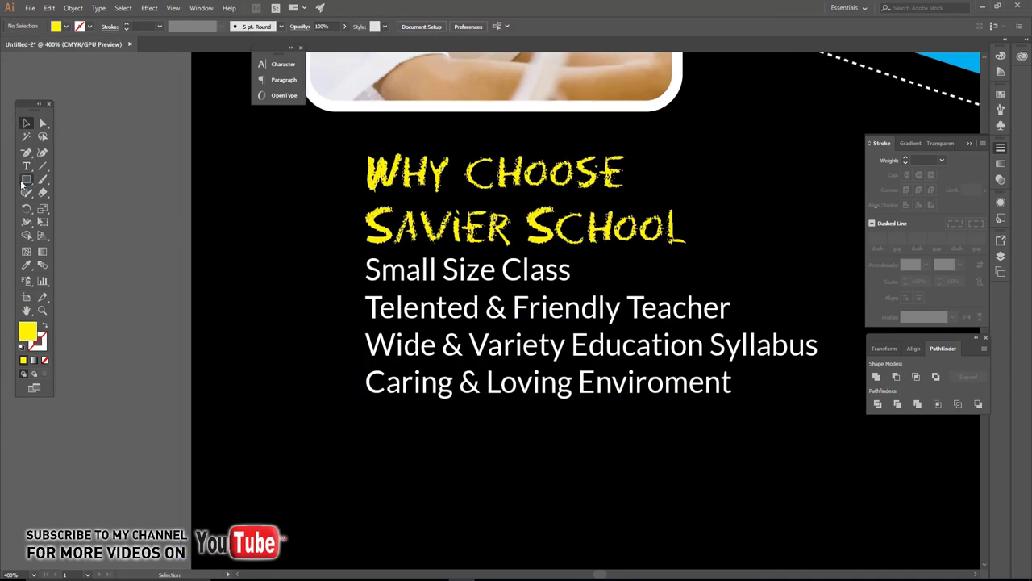
Step: Draw a small yellow circle bullet beside Small Size Class and copy it beside each line
{"action": "left_click_drag", "start_coordinate": [27, 179], "coordinate": [97, 207]}
{"action": "scroll", "coordinate": [359, 233], "scroll_direction": "up", "scroll_amount": 3}
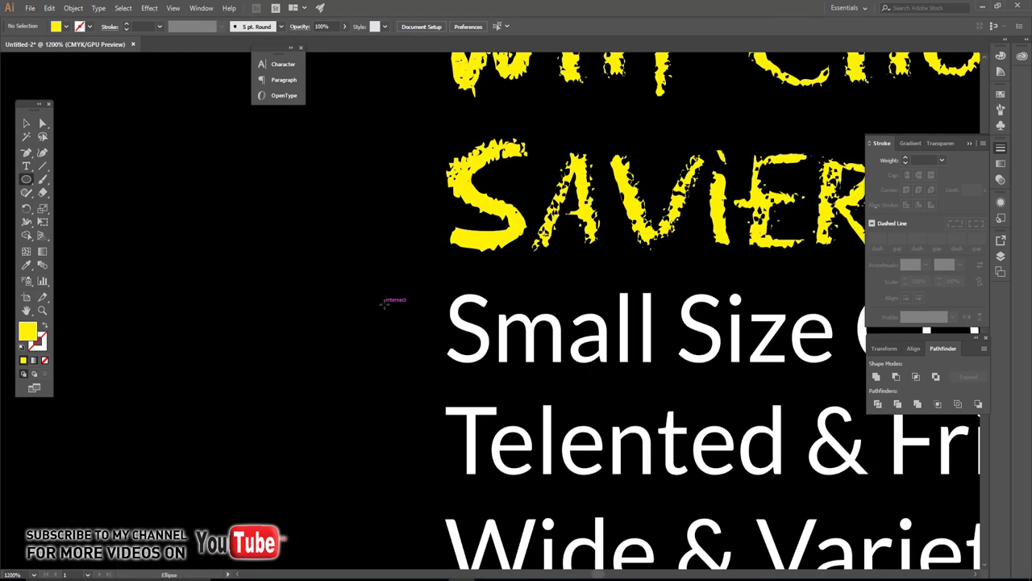
{"action": "mouse_move", "coordinate": [385, 302]}
{"action": "left_mouse_down"}
{"action": "mouse_move", "coordinate": [438, 363]}
{"action": "mouse_move", "coordinate": [395, 337]}
{"action": "left_mouse_up"}
{"action": "key", "text": "v"}
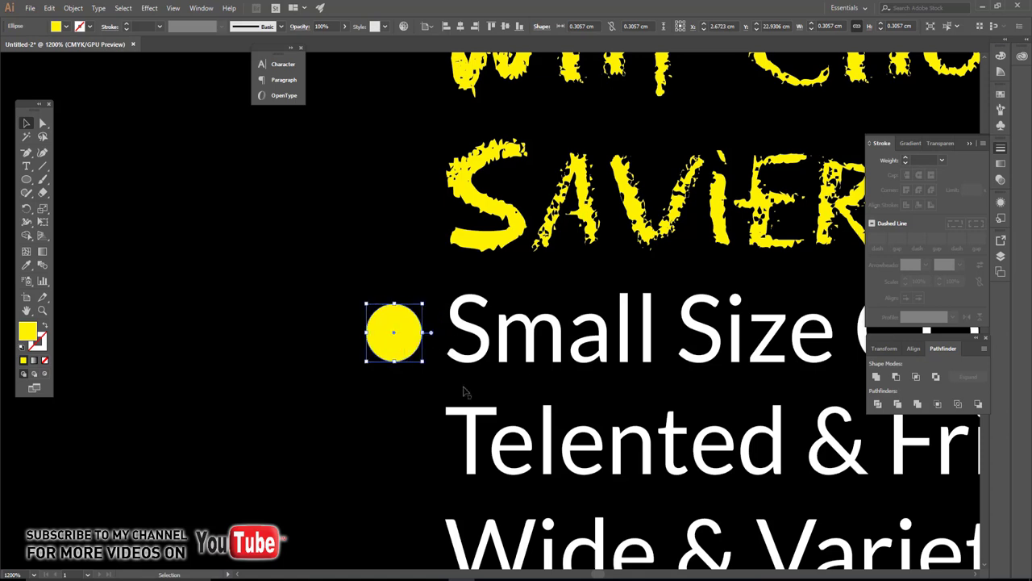
{"action": "scroll", "coordinate": [465, 391], "scroll_direction": "down", "scroll_amount": 5}
{"action": "left_click_drag", "start_coordinate": [402, 157], "coordinate": [411, 500]}
{"action": "scroll", "coordinate": [501, 464], "scroll_direction": "down", "scroll_amount": 5}
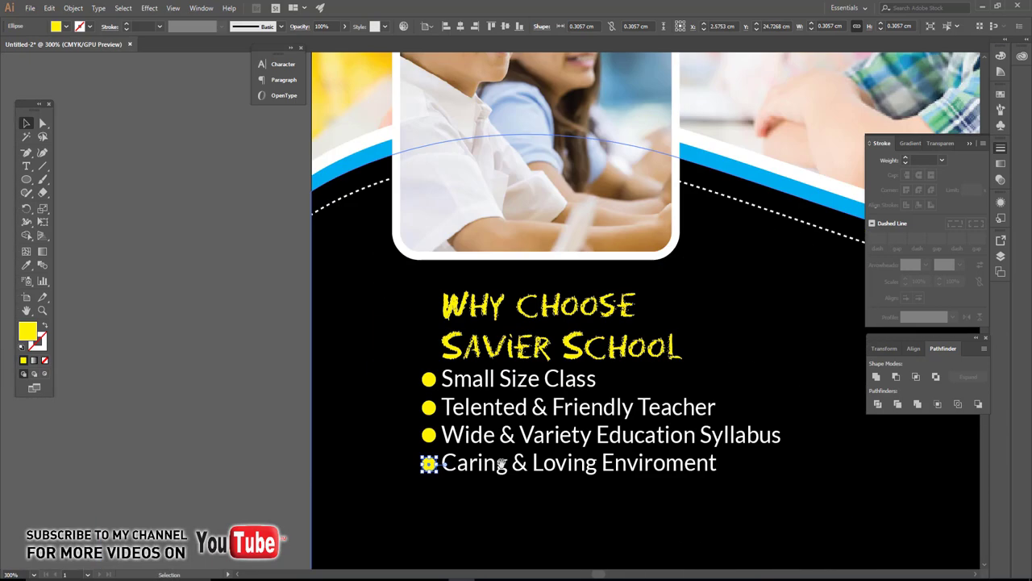
{"action": "left_click", "coordinate": [495, 438]}
{"action": "scroll", "coordinate": [495, 438], "scroll_direction": "down", "scroll_amount": 1}
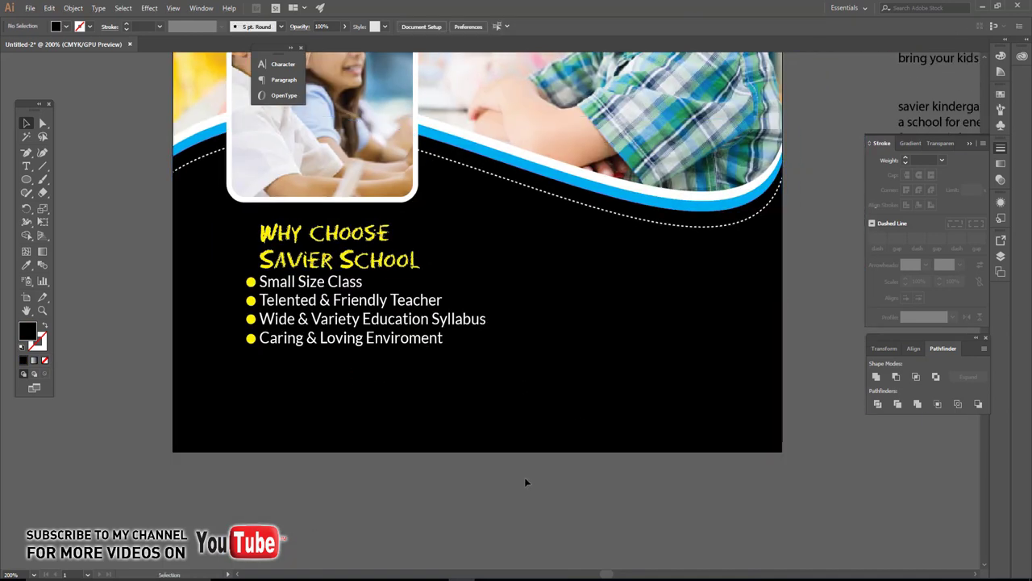
{"action": "scroll", "coordinate": [487, 467], "scroll_direction": "down", "scroll_amount": 1}
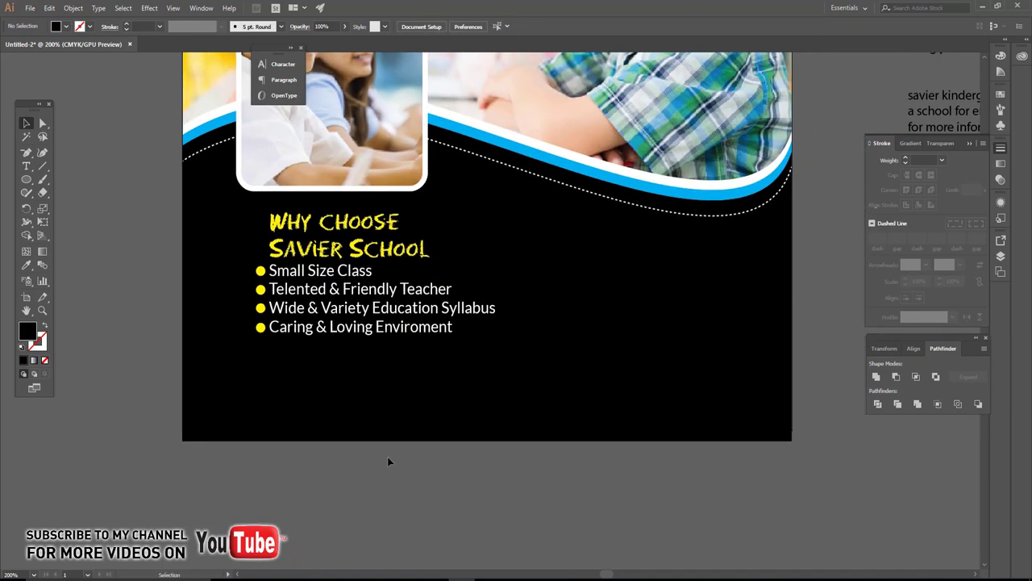
{"action": "scroll", "coordinate": [471, 414], "scroll_direction": "down", "scroll_amount": 2}
Step: Move the open day lines from the side notes into a new yellow text block at lower right
{"action": "left_click_drag", "start_coordinate": [610, 260], "coordinate": [648, 55]}
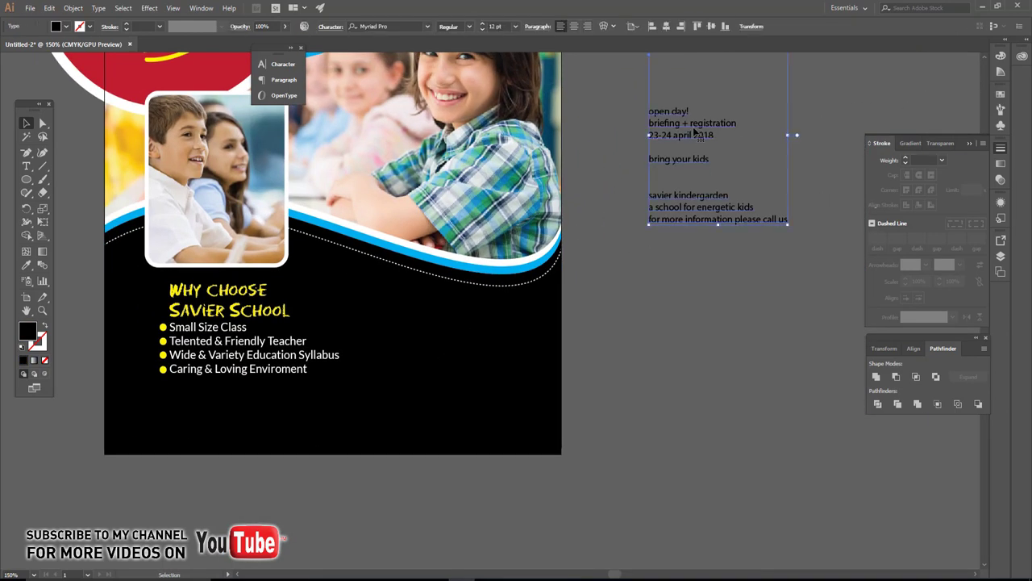
{"action": "key", "text": "r"}
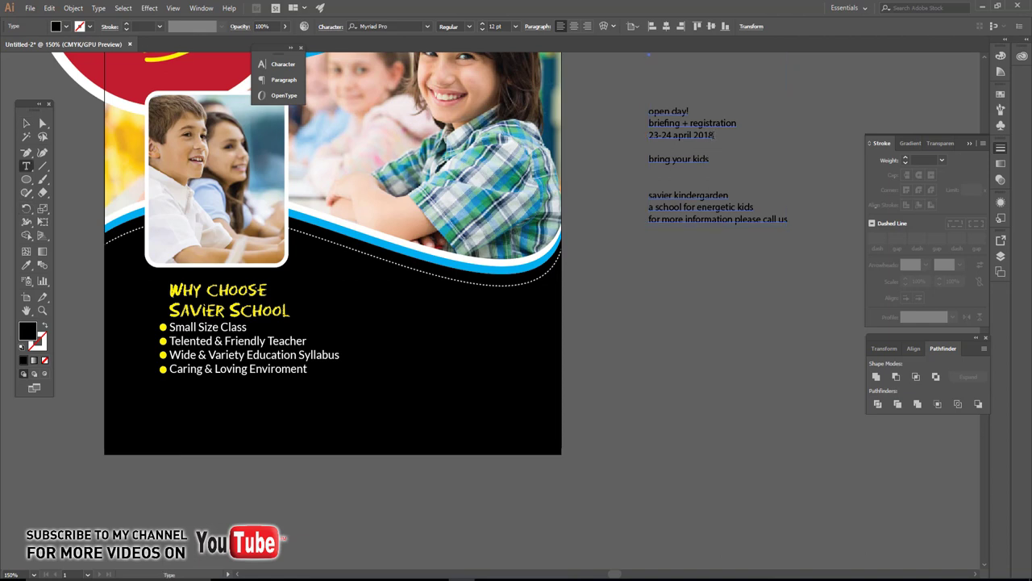
{"action": "left_click_drag", "start_coordinate": [713, 134], "coordinate": [625, 113]}
{"action": "key", "text": "BackSpace"}
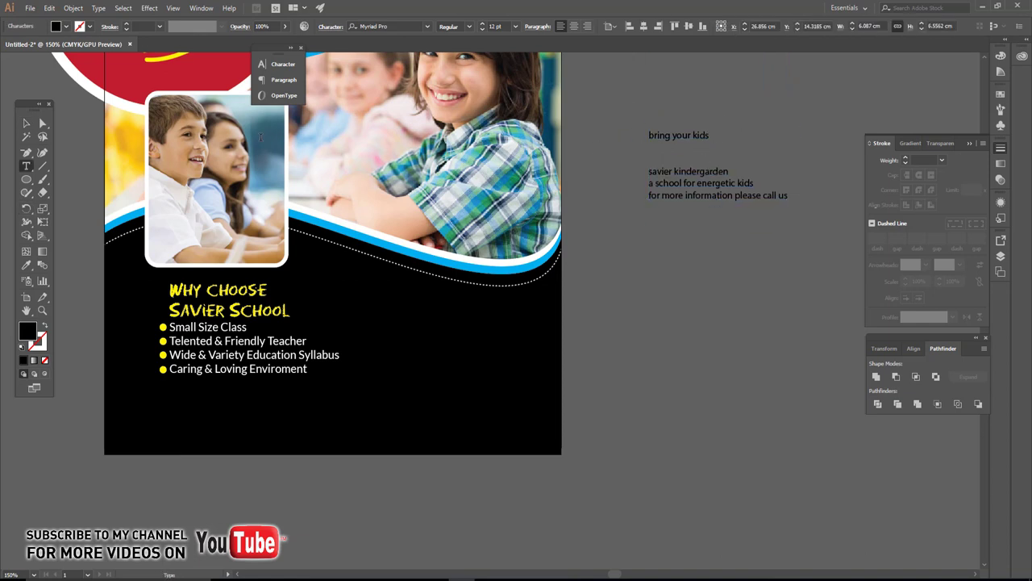
{"action": "left_click_drag", "start_coordinate": [196, 299], "coordinate": [418, 323]}
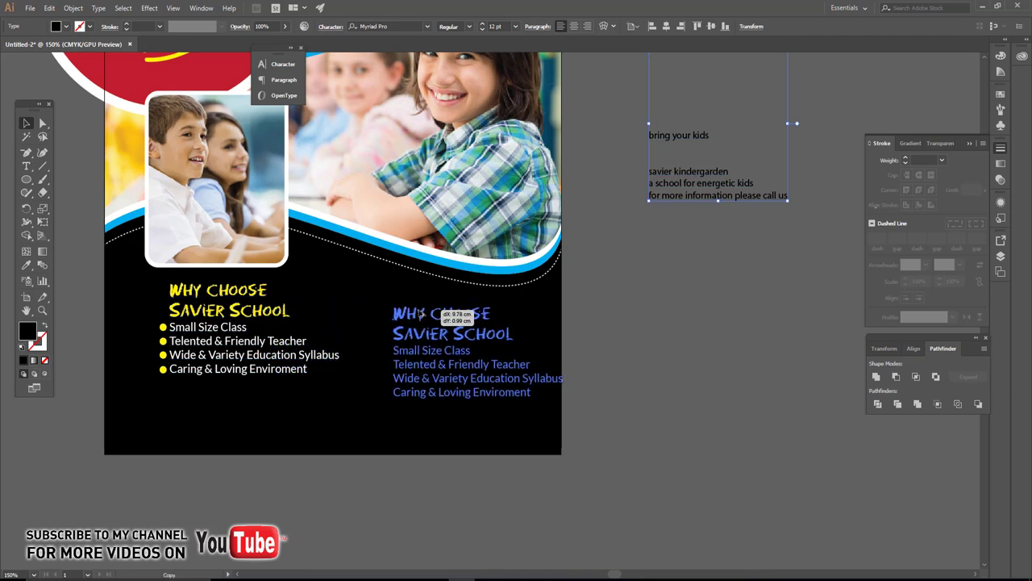
{"action": "key", "text": "ctrl+a"}
{"action": "key", "text": "BackSpace"}
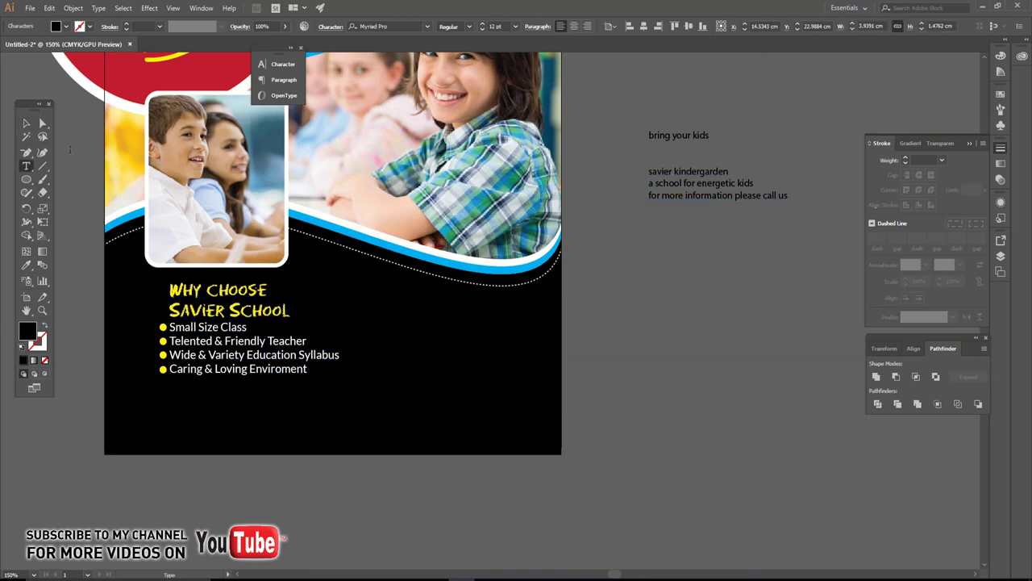
{"action": "left_click", "coordinate": [27, 266]}
{"action": "left_click", "coordinate": [225, 300]}
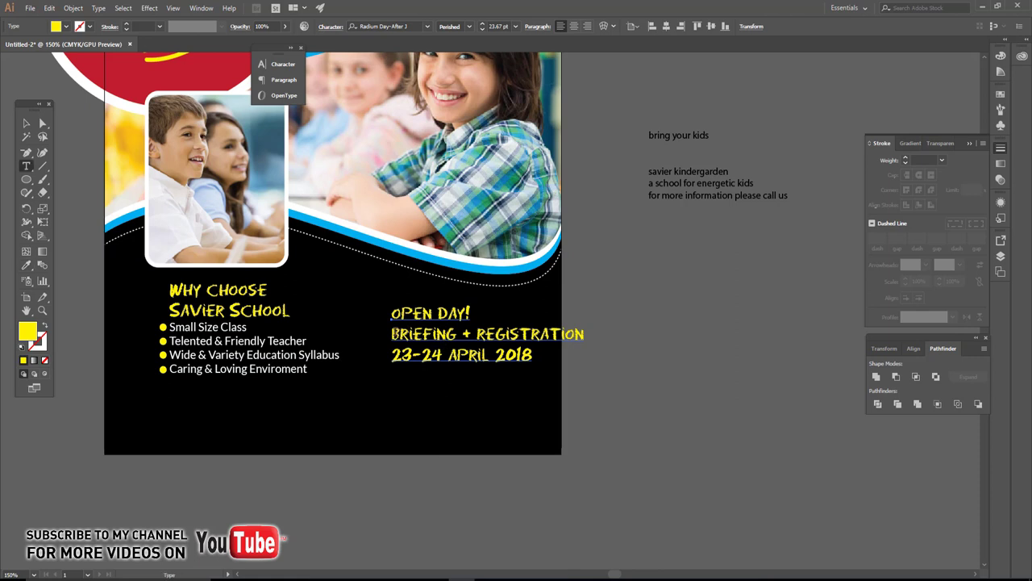
Step: Shrink the BRIEFING + REGISTRATION line and enlarge the OPEN DAY! line
{"action": "left_click_drag", "start_coordinate": [392, 333], "coordinate": [534, 357]}
{"action": "left_click", "coordinate": [585, 334]}
{"action": "left_click_drag", "start_coordinate": [585, 334], "coordinate": [383, 329]}
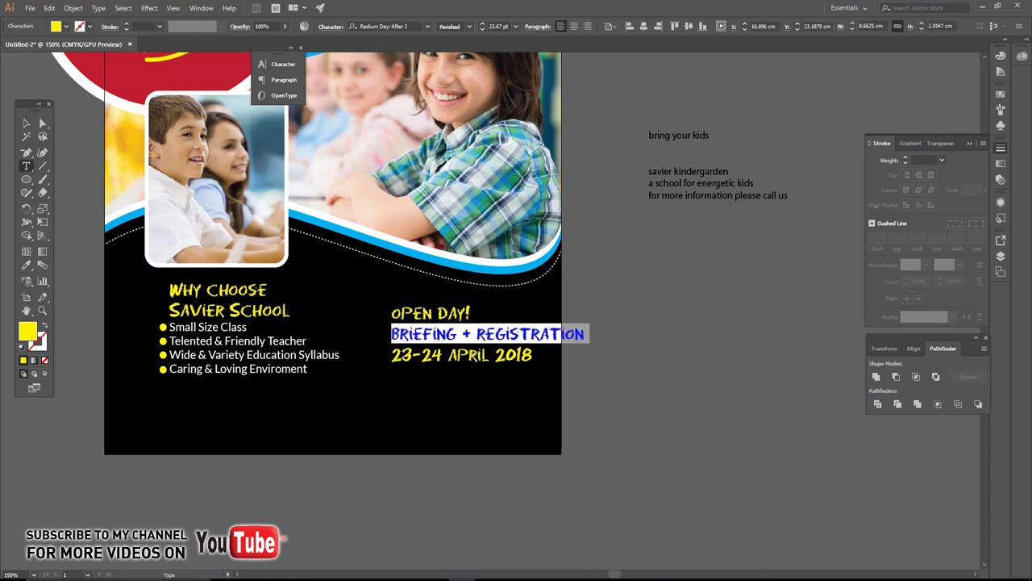
{"action": "left_click", "coordinate": [481, 29]}
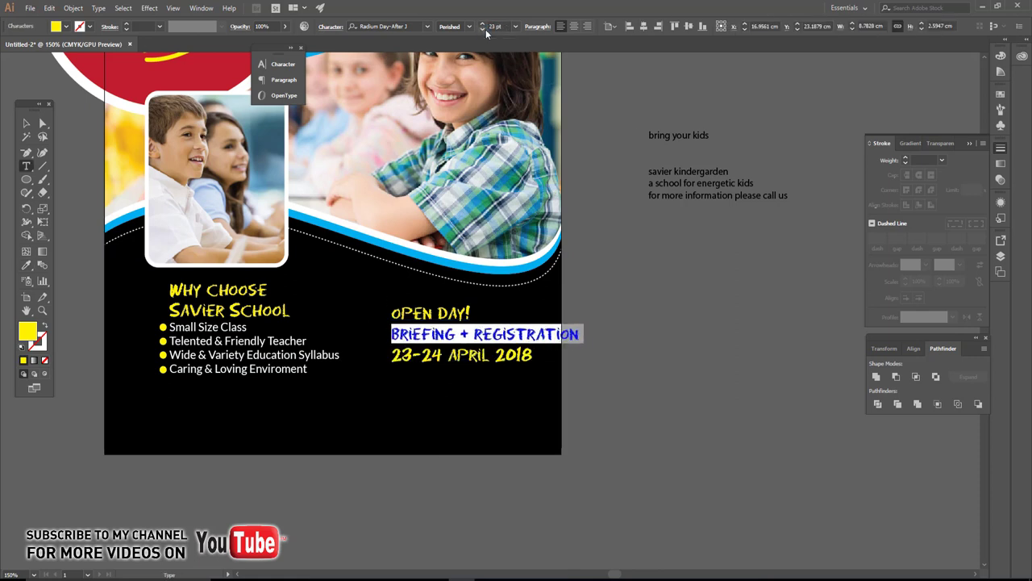
{"action": "left_click", "coordinate": [482, 29]}
{"action": "left_click", "coordinate": [481, 30]}
{"action": "left_click", "coordinate": [481, 30]}
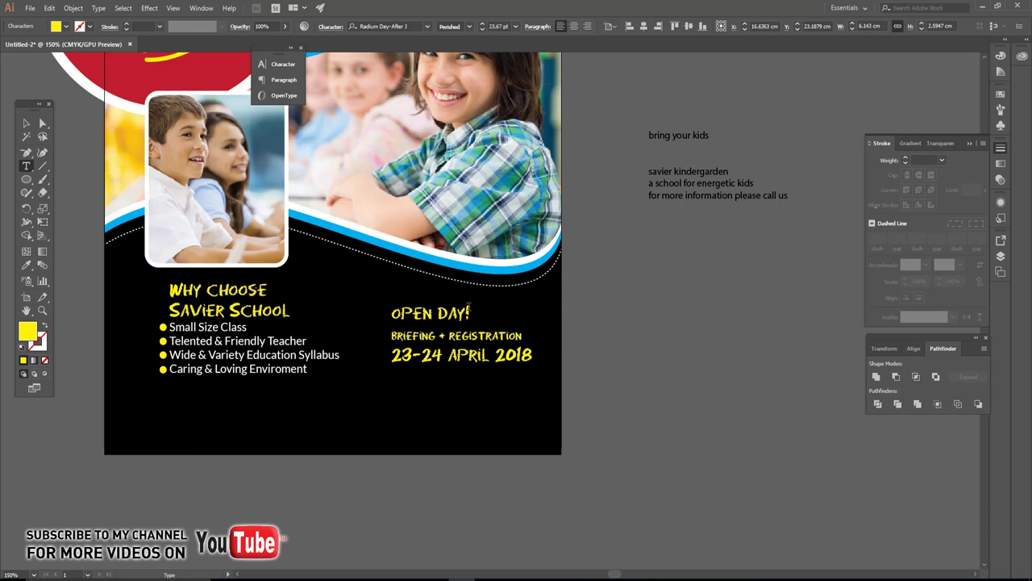
{"action": "left_click_drag", "start_coordinate": [471, 313], "coordinate": [377, 295]}
{"action": "left_click", "coordinate": [482, 27]}
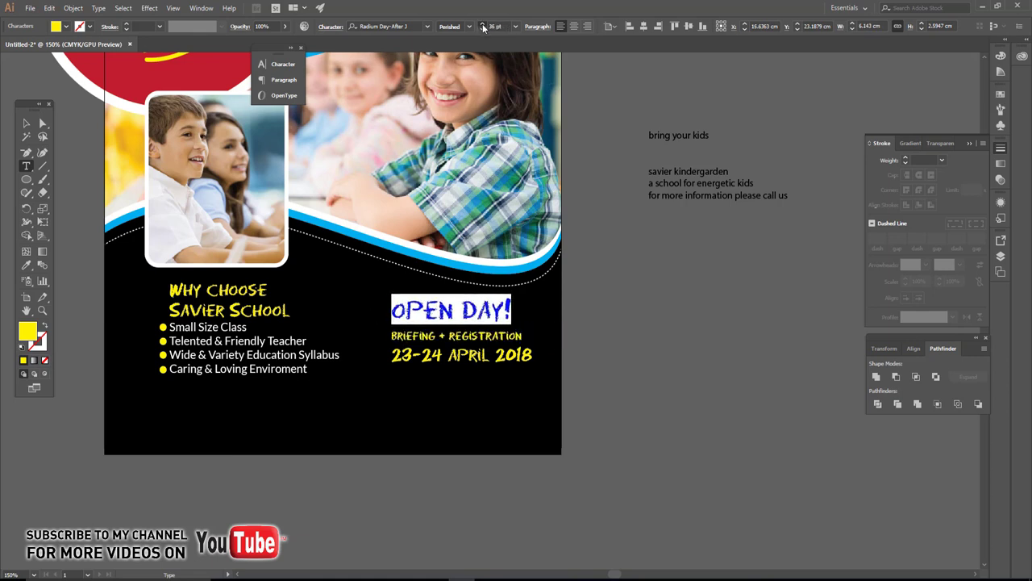
{"action": "left_click", "coordinate": [481, 26]}
Step: Scale up the OPEN DAY text block and select the black background to recolour it
{"action": "left_click", "coordinate": [27, 124]}
{"action": "key", "text": "ctrl+equal"}
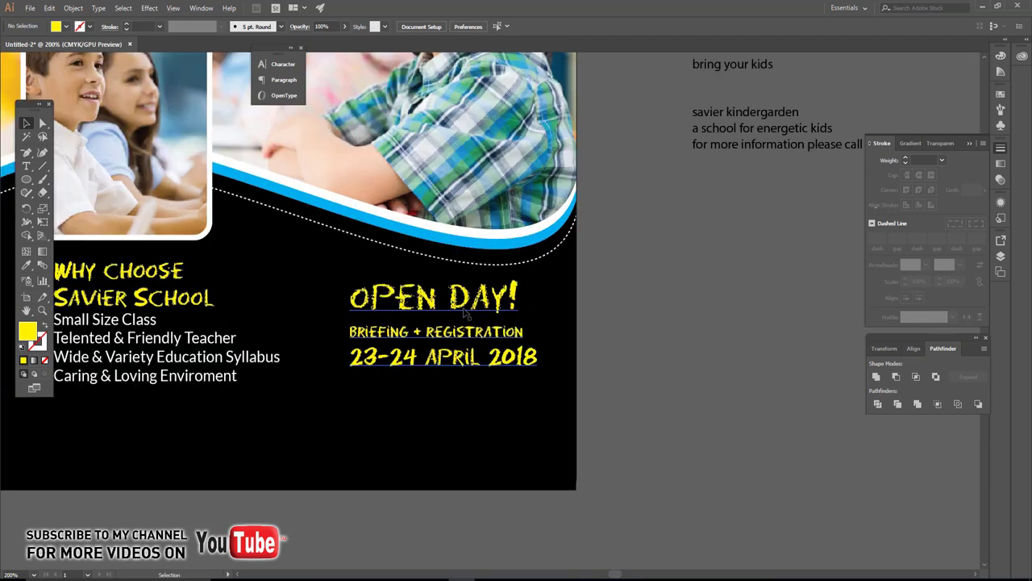
{"action": "left_click_drag", "start_coordinate": [536, 367], "coordinate": [503, 368]}
{"action": "left_click", "coordinate": [639, 335]}
{"action": "key", "text": "ctrl+minus"}
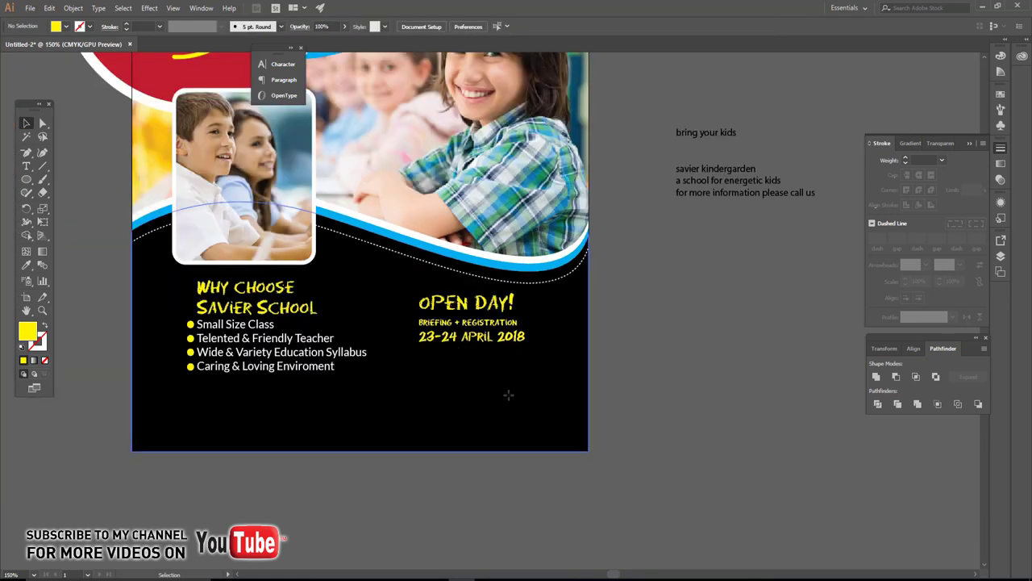
{"action": "left_click", "coordinate": [507, 396]}
{"action": "left_click", "coordinate": [65, 26]}
Step: Fill the flyer's background dark green and zoom in on its lower part
{"action": "left_click", "coordinate": [53, 58]}
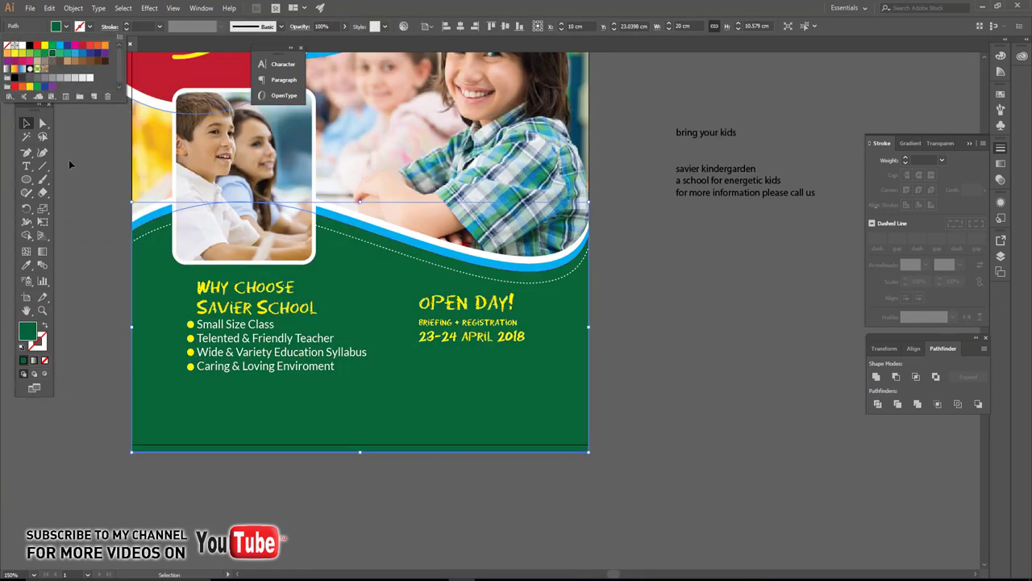
{"action": "left_click", "coordinate": [97, 268]}
{"action": "left_click_drag", "start_coordinate": [389, 427], "coordinate": [442, 426]}
{"action": "left_click", "coordinate": [642, 365]}
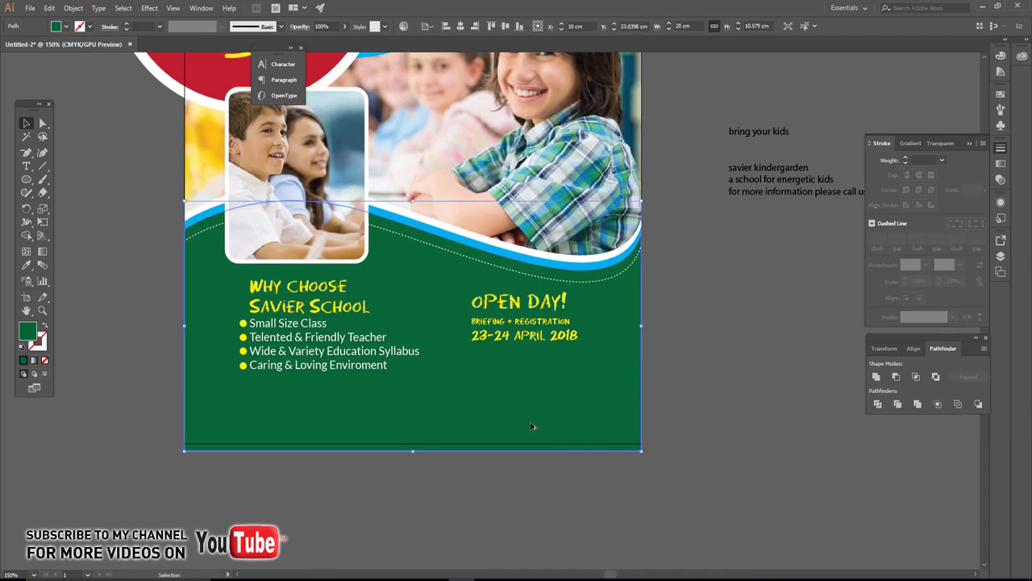
{"action": "key", "text": "ctrl+plus"}
Step: Draw a rectangle right of the why-choose list and shear it horizontally by 7°
{"action": "left_click", "coordinate": [29, 181]}
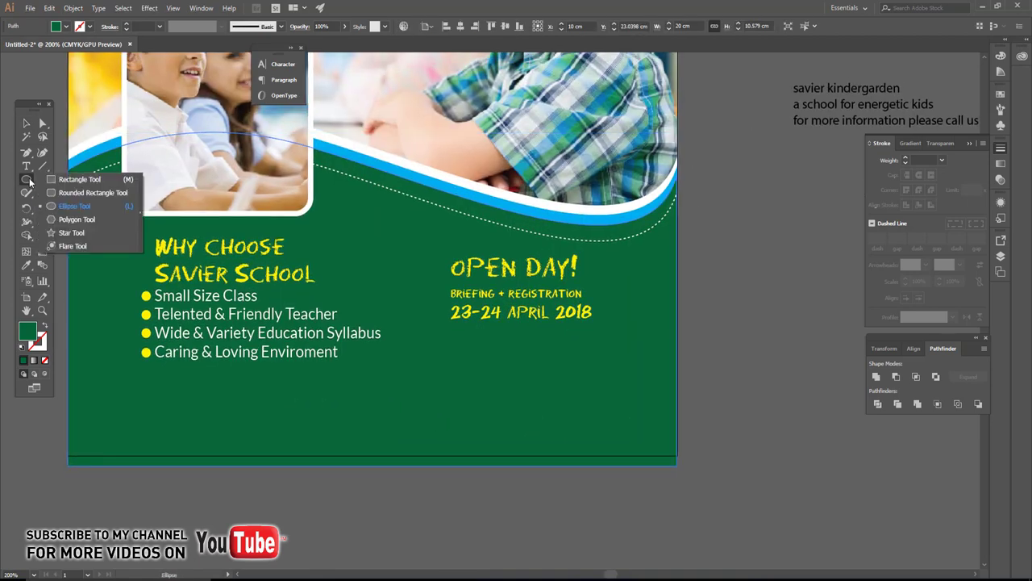
{"action": "left_click", "coordinate": [79, 179]}
{"action": "left_click_drag", "start_coordinate": [441, 207], "coordinate": [601, 393]}
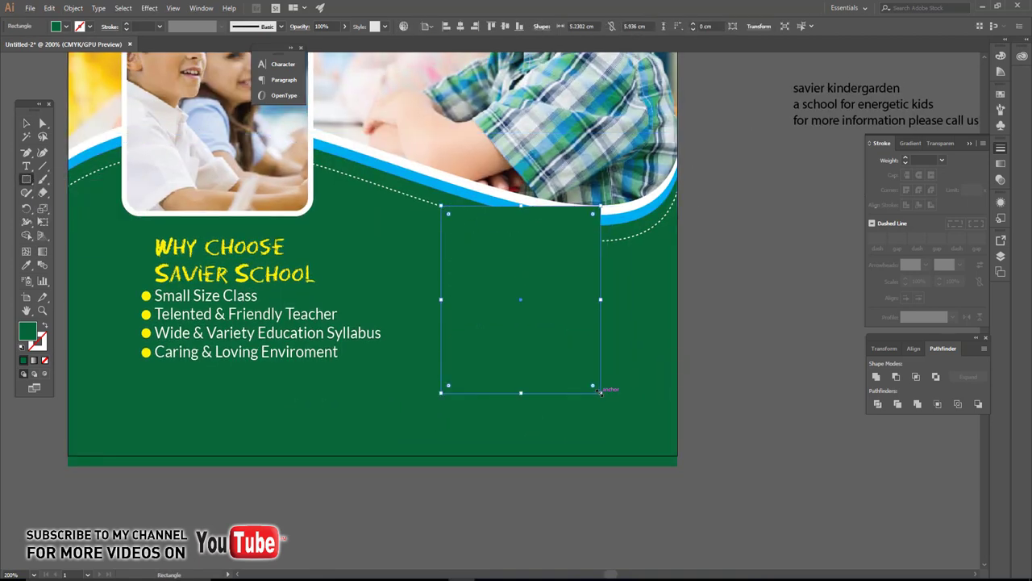
{"action": "left_click", "coordinate": [26, 122]}
{"action": "right_click", "coordinate": [461, 247]}
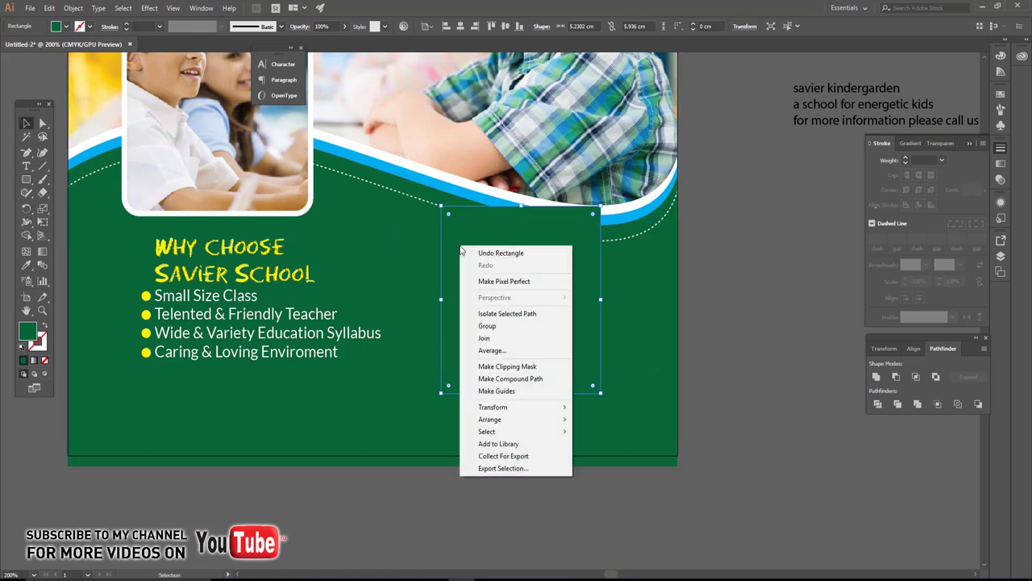
{"action": "mouse_move", "coordinate": [492, 407]}
{"action": "left_click", "coordinate": [597, 472]}
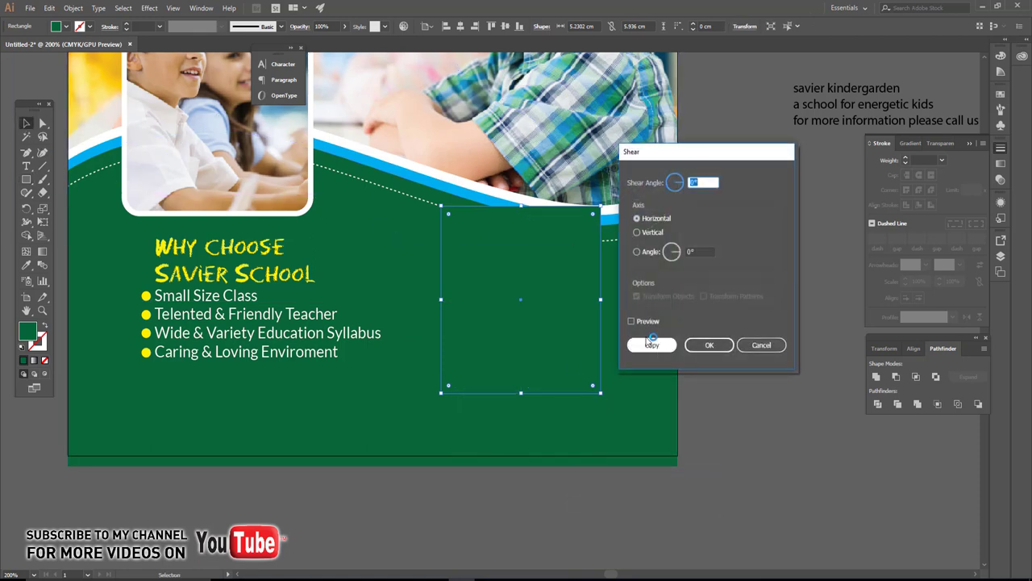
{"action": "left_click", "coordinate": [702, 183]}
{"action": "key", "text": "Up"}
{"action": "key", "text": "Up"}
{"action": "key", "text": "Up"}
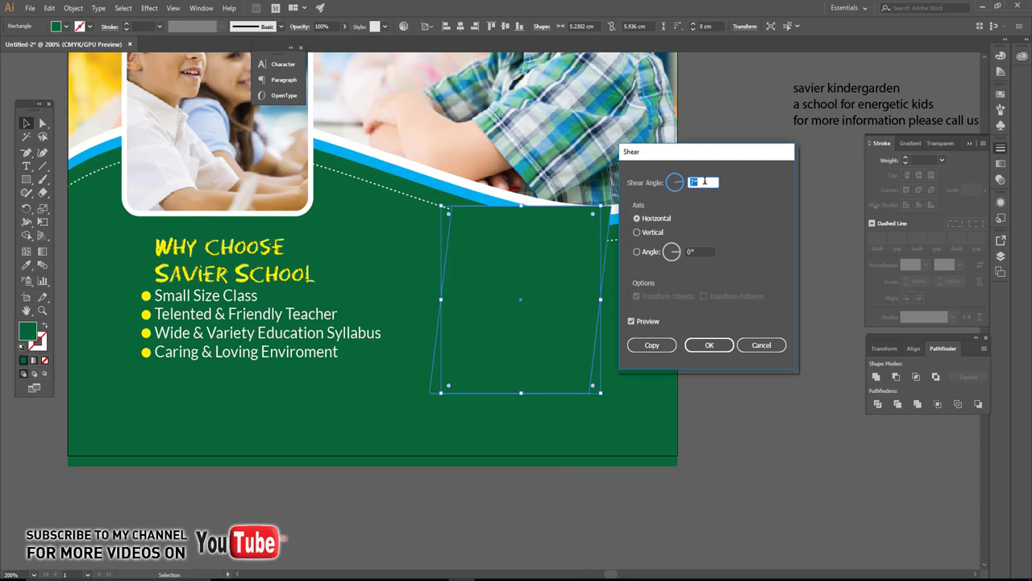
{"action": "left_click", "coordinate": [699, 345]}
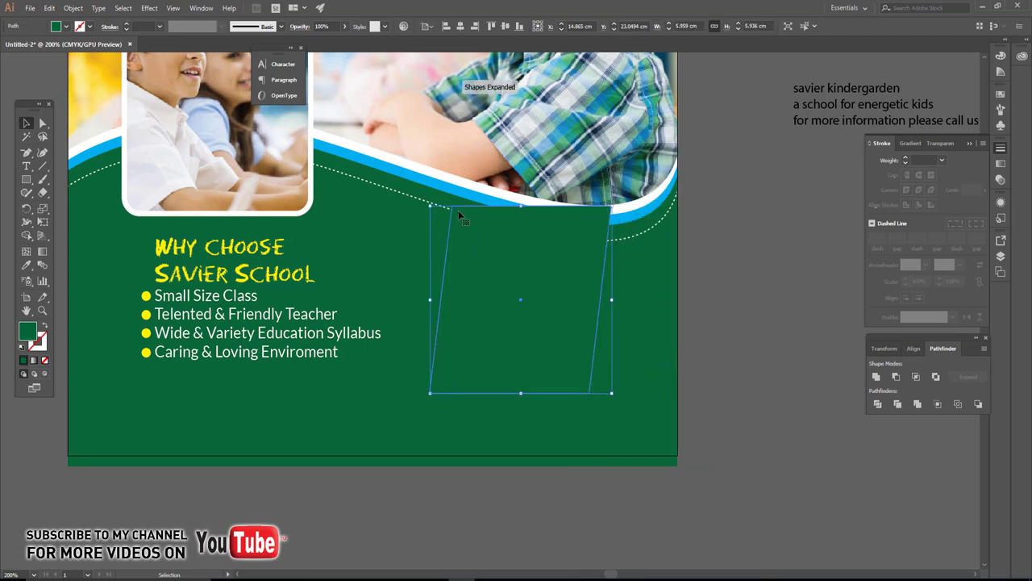
Step: Round the slanted rectangle's corners and fill it yellow
{"action": "left_click", "coordinate": [43, 123]}
{"action": "left_click_drag", "start_coordinate": [465, 225], "coordinate": [464, 220]}
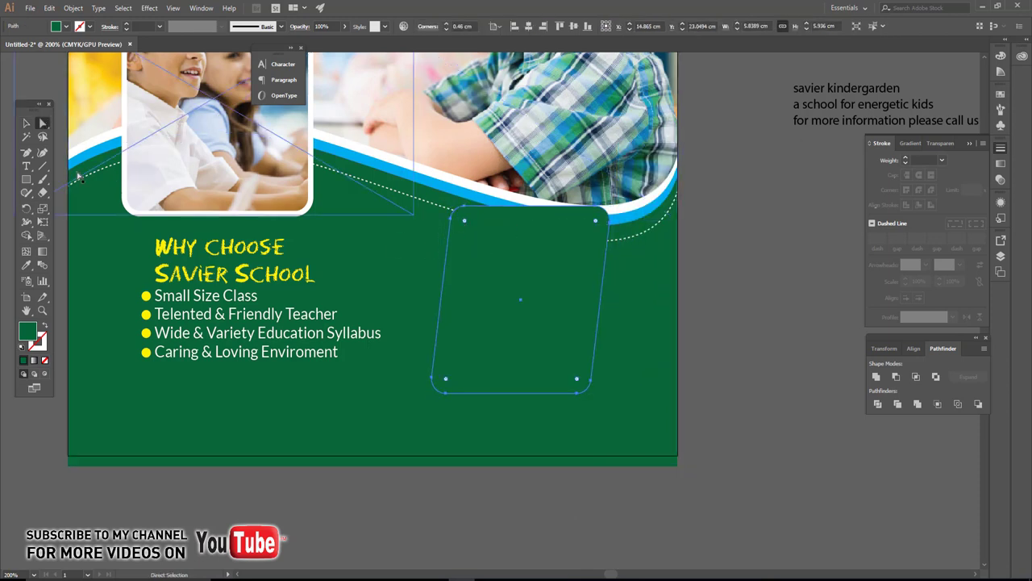
{"action": "left_click", "coordinate": [25, 122]}
{"action": "left_click", "coordinate": [66, 26]}
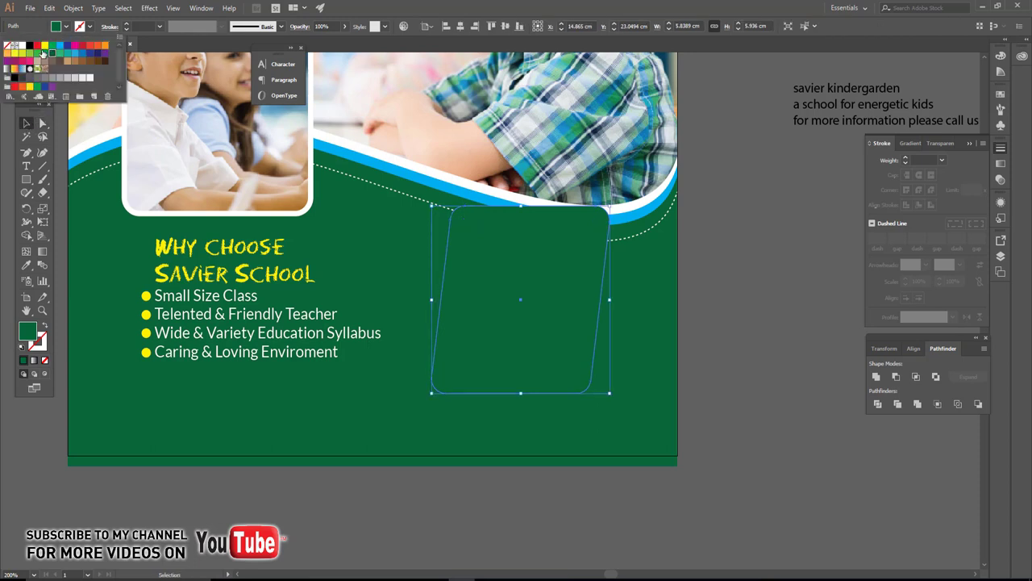
{"action": "left_click", "coordinate": [45, 46]}
{"action": "key", "text": "Escape"}
Step: Place the OPEN DAY text on the yellow card and color it dark green
{"action": "key", "text": "a"}
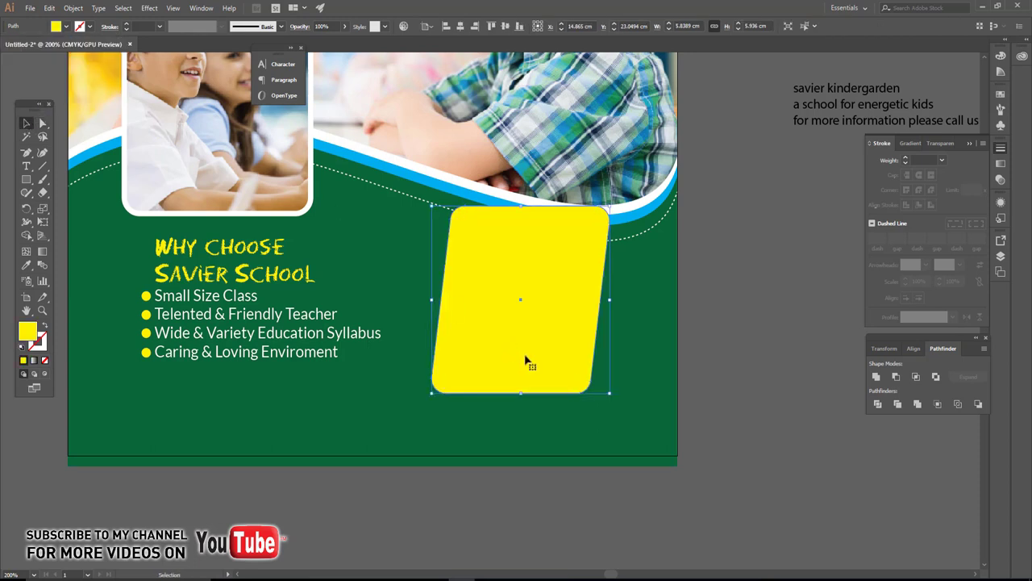
{"action": "left_click_drag", "start_coordinate": [573, 355], "coordinate": [730, 348]}
{"action": "left_click_drag", "start_coordinate": [505, 310], "coordinate": [665, 300]}
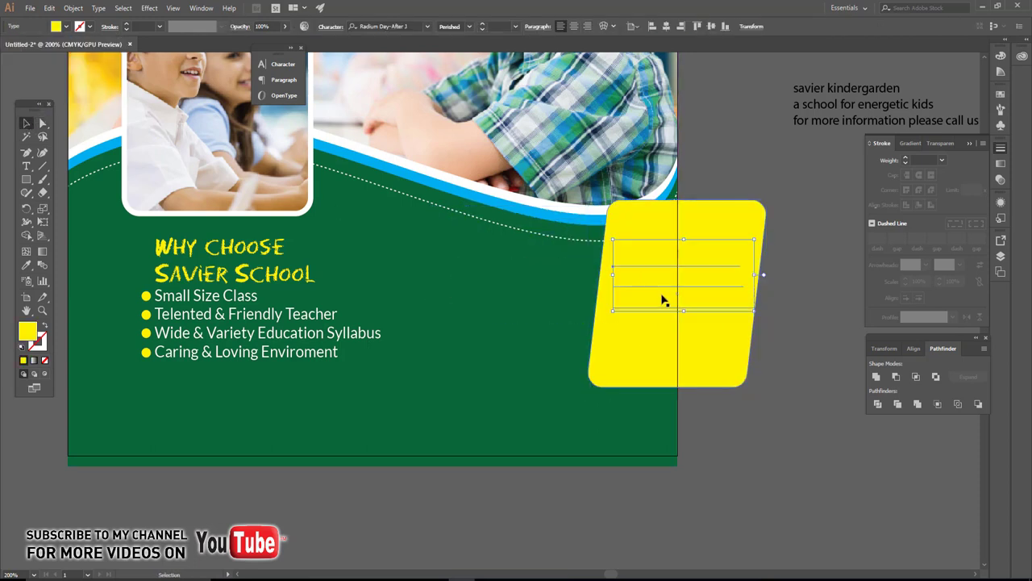
{"action": "left_click", "coordinate": [67, 28]}
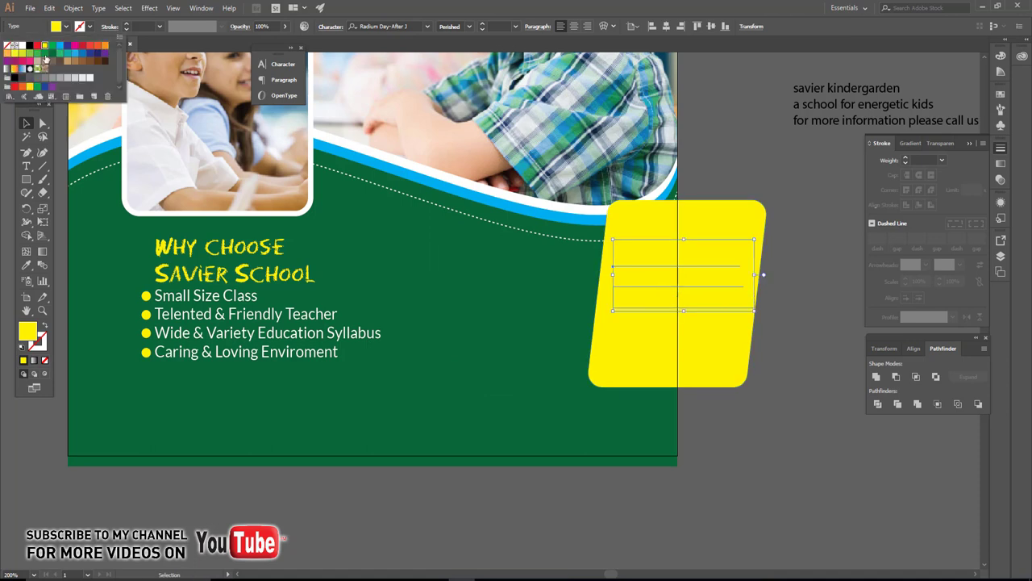
{"action": "left_click", "coordinate": [50, 53]}
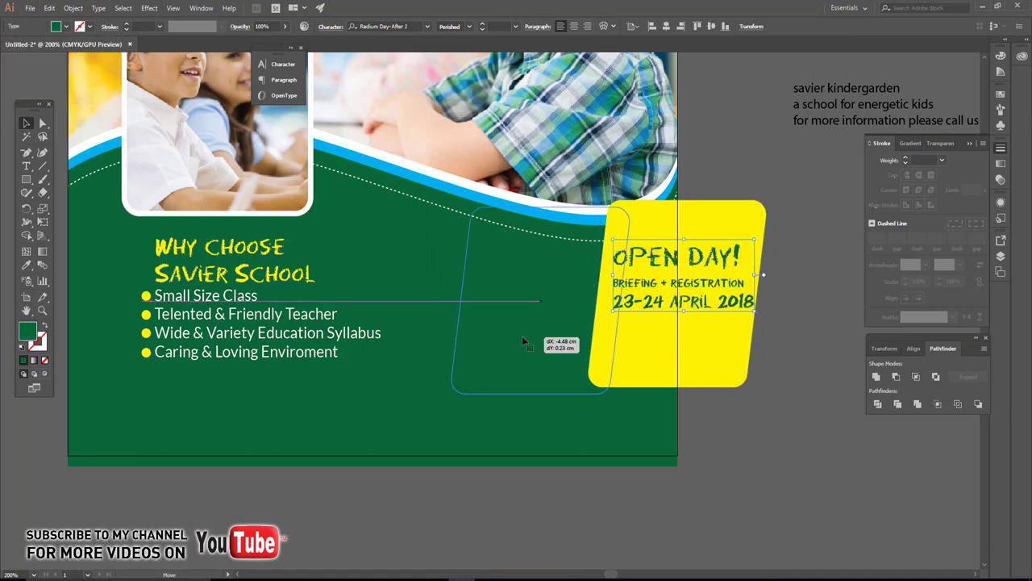
{"action": "left_click_drag", "start_coordinate": [662, 338], "coordinate": [525, 338]}
{"action": "left_click_drag", "start_coordinate": [641, 290], "coordinate": [544, 287]}
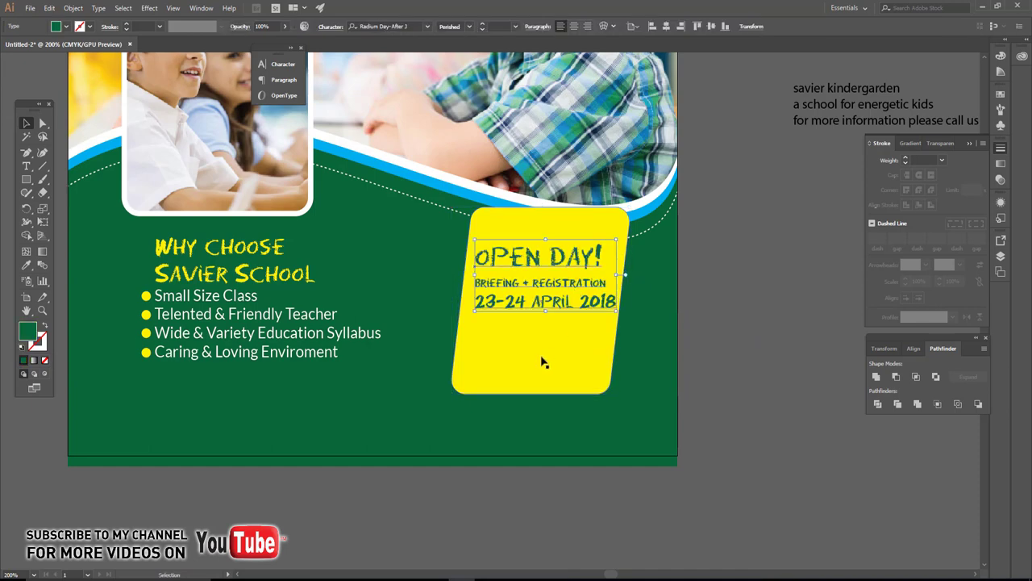
Step: Shorten the yellow card and move it up together with the text
{"action": "left_click", "coordinate": [541, 362]}
{"action": "left_click_drag", "start_coordinate": [540, 395], "coordinate": [537, 361]}
{"action": "left_click_drag", "start_coordinate": [549, 298], "coordinate": [553, 258]}
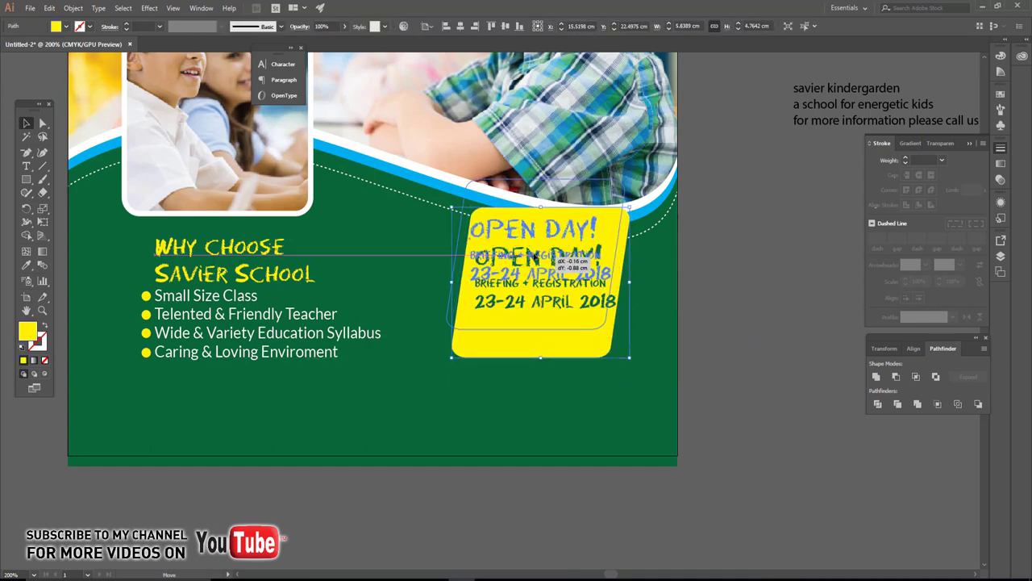
{"action": "left_click", "coordinate": [630, 298]}
Step: Put 2018 on its own line and centre-align the OPEN DAY text
{"action": "scroll", "coordinate": [569, 288], "scroll_direction": "up", "scroll_amount": 1}
{"action": "key", "text": "t"}
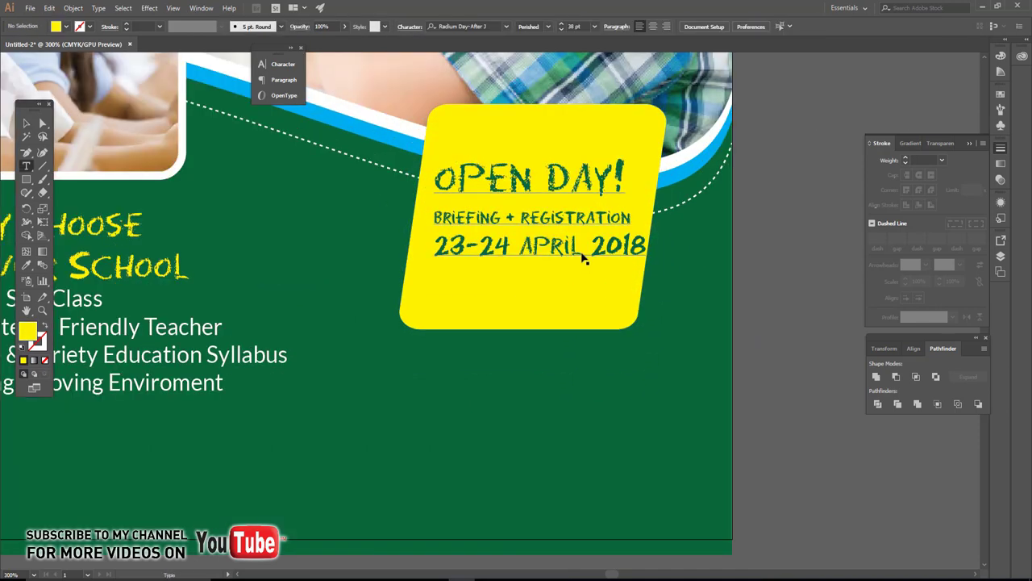
{"action": "left_click", "coordinate": [578, 243]}
{"action": "key", "text": "Return"}
{"action": "left_click_drag", "start_coordinate": [577, 280], "coordinate": [603, 145]}
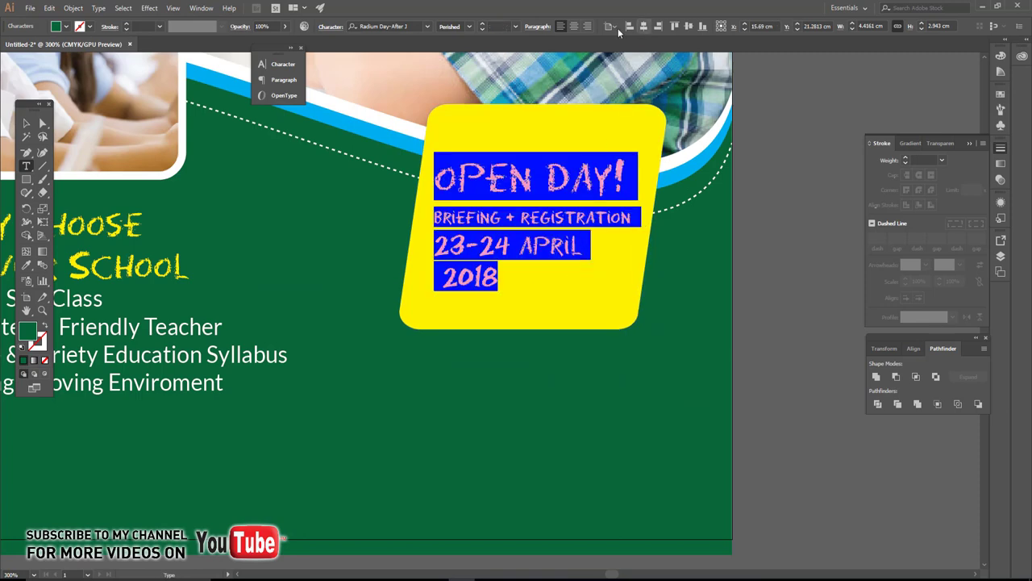
{"action": "left_click", "coordinate": [575, 29]}
{"action": "key", "text": "Escape"}
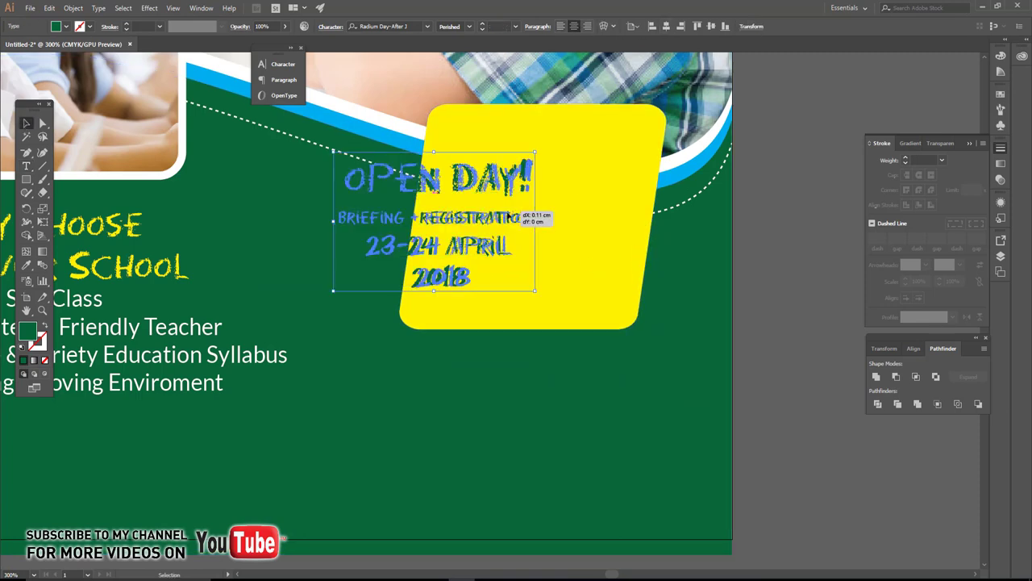
Step: Rotate the text to match the card's slant and shrink the card to fit
{"action": "mouse_move", "coordinate": [634, 292]}
{"action": "left_mouse_down"}
{"action": "mouse_move", "coordinate": [642, 331]}
{"action": "mouse_move", "coordinate": [642, 308]}
{"action": "left_mouse_up"}
{"action": "left_click", "coordinate": [633, 321]}
{"action": "left_click", "coordinate": [803, 271]}
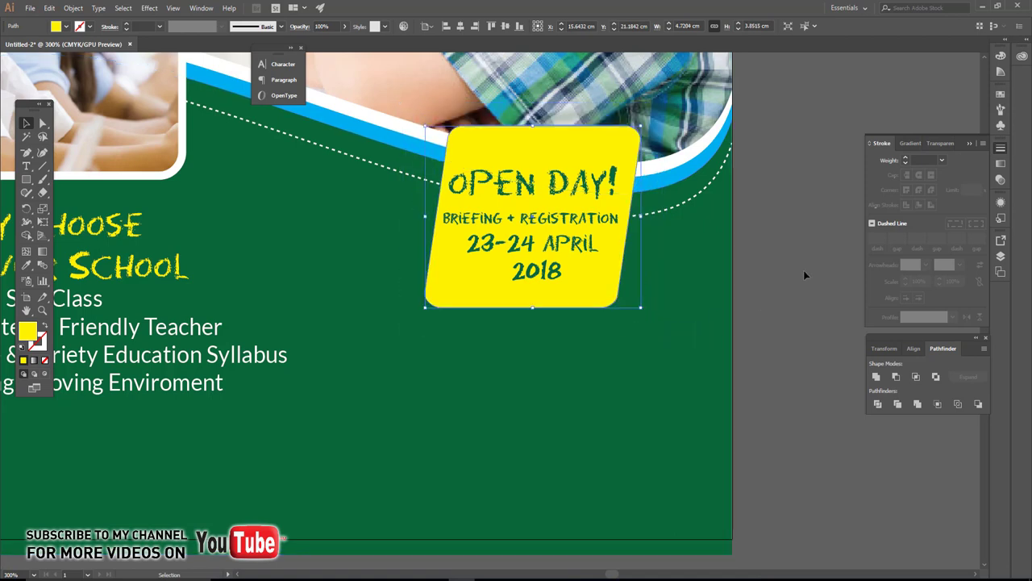
{"action": "left_click", "coordinate": [618, 300]}
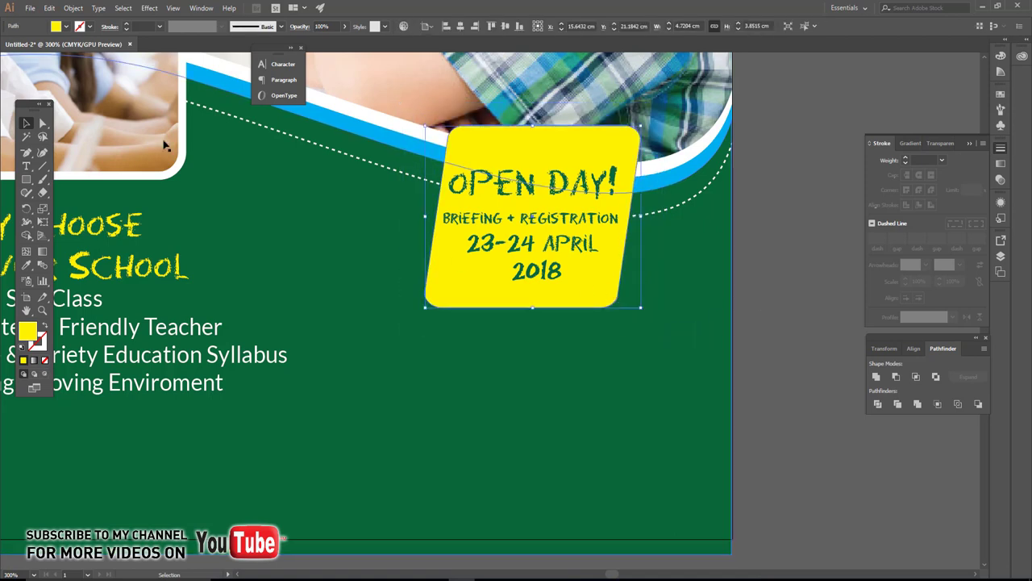
Step: Give the yellow card a 1 pt white outline and a drop shadow (75% opacity, 0.25 cm offsets)
{"action": "left_click", "coordinate": [93, 30]}
{"action": "left_click", "coordinate": [24, 49]}
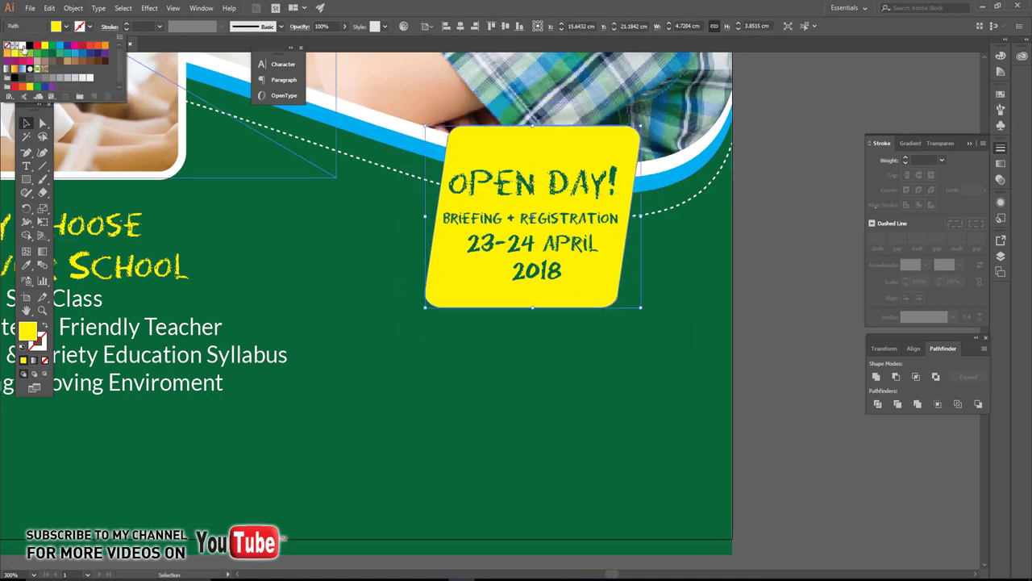
{"action": "left_click", "coordinate": [149, 8]}
{"action": "mouse_move", "coordinate": [164, 134]}
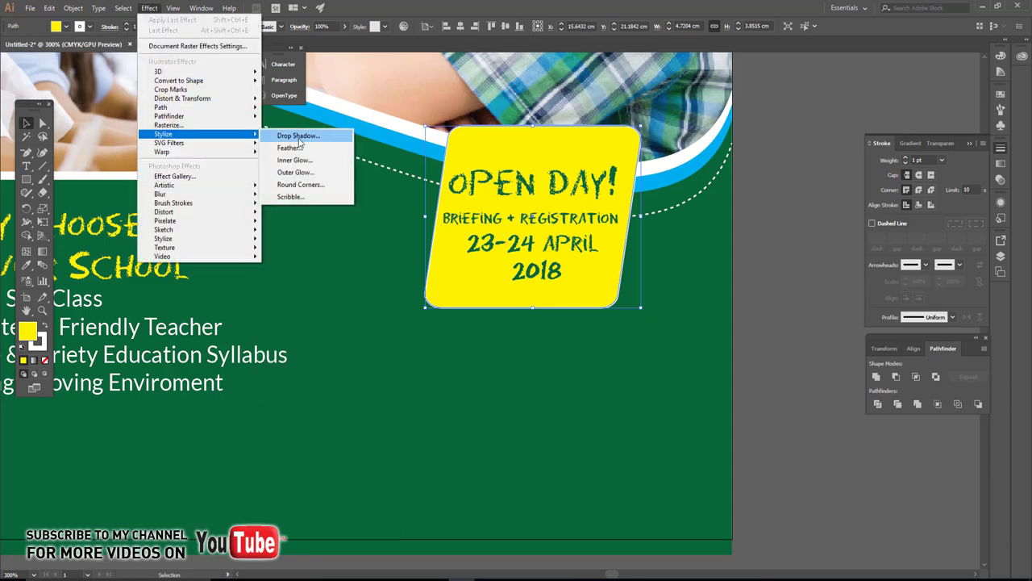
{"action": "left_click", "coordinate": [298, 136]}
{"action": "left_click", "coordinate": [268, 357]}
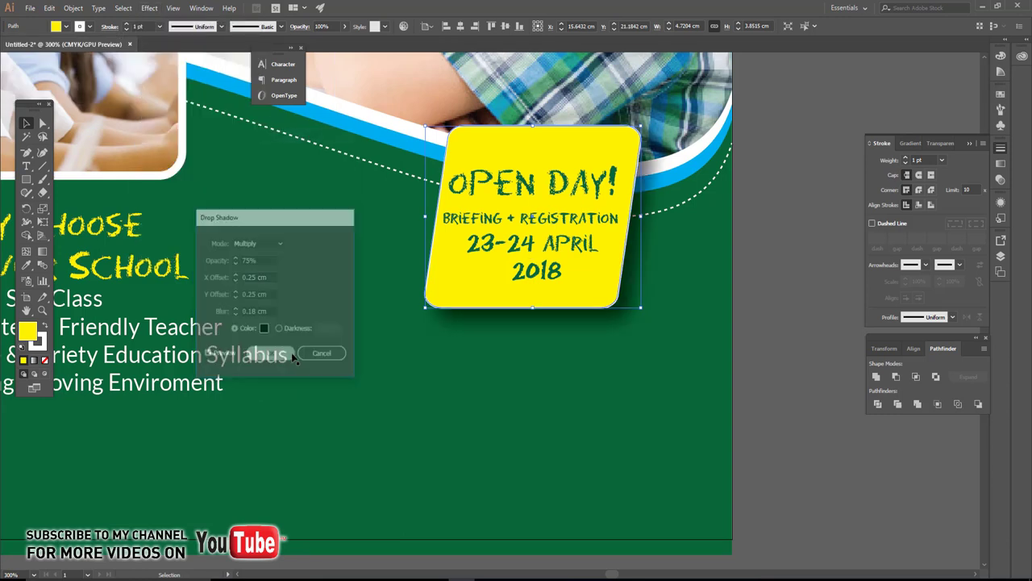
Step: Raise the green background's bottom anchor points slightly
{"action": "key", "text": "ctrl+minus"}
{"action": "key", "text": "ctrl+minus"}
{"action": "key", "text": "a"}
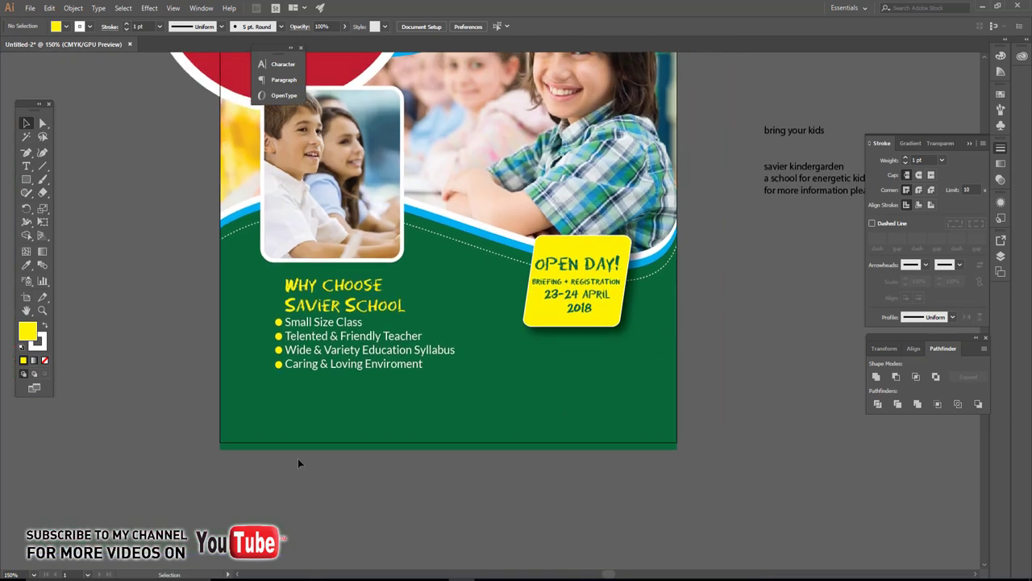
{"action": "left_click", "coordinate": [305, 445]}
{"action": "mouse_move", "coordinate": [223, 456]}
{"action": "left_mouse_down"}
{"action": "mouse_move", "coordinate": [708, 461]}
{"action": "mouse_move", "coordinate": [677, 443]}
{"action": "left_mouse_up"}
Step: Cut the three contact lines from the side notes on the pasteboard
{"action": "left_click", "coordinate": [756, 425]}
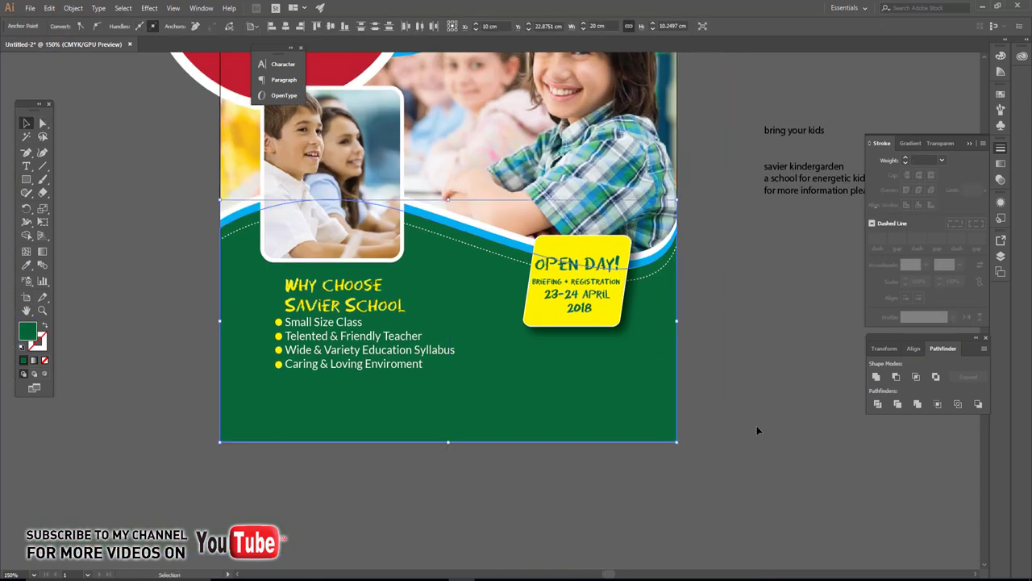
{"action": "key", "text": "ctrl+plus"}
{"action": "scroll", "coordinate": [590, 444], "scroll_direction": "right", "scroll_amount": 5}
{"action": "scroll", "coordinate": [611, 212], "scroll_direction": "up", "scroll_amount": 1}
{"action": "key", "text": "t"}
{"action": "scroll", "coordinate": [548, 299], "scroll_direction": "down", "scroll_amount": 1}
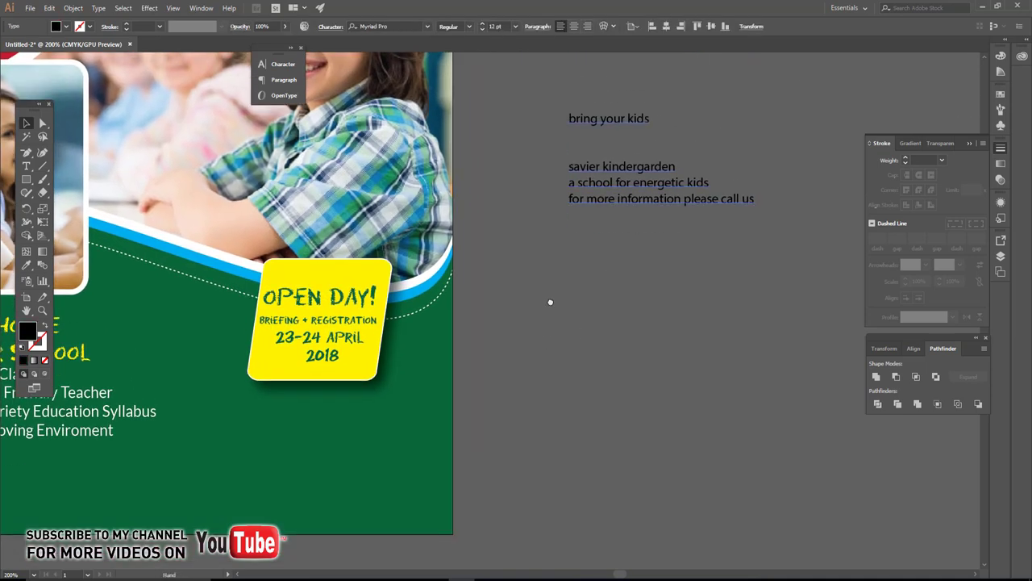
{"action": "scroll", "coordinate": [565, 315], "scroll_direction": "down", "scroll_amount": 1}
{"action": "left_click_drag", "start_coordinate": [642, 203], "coordinate": [617, 265]}
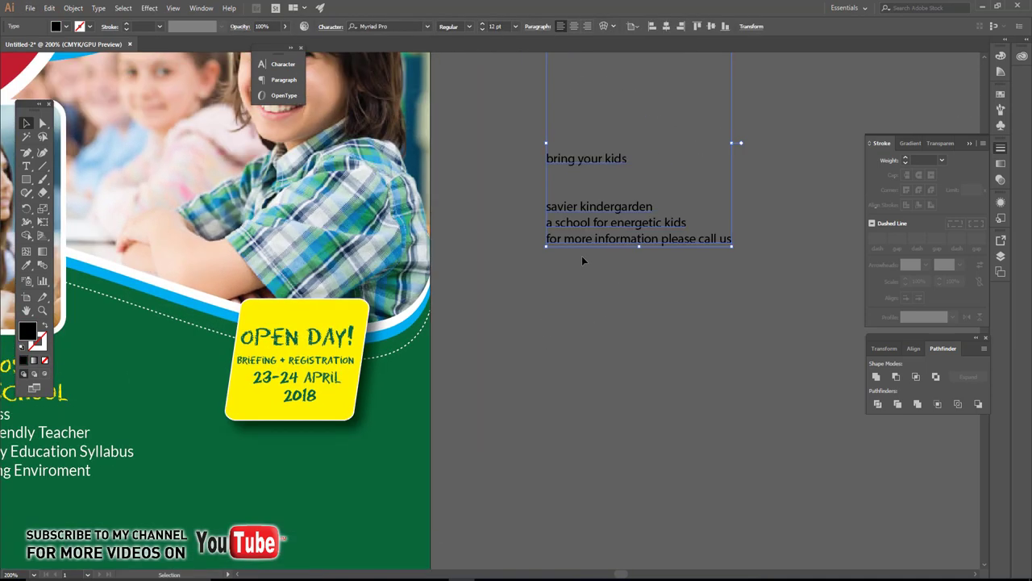
{"action": "mouse_move", "coordinate": [549, 207]}
{"action": "left_mouse_down"}
{"action": "mouse_move", "coordinate": [721, 237]}
{"action": "mouse_move", "coordinate": [742, 265]}
{"action": "left_mouse_up"}
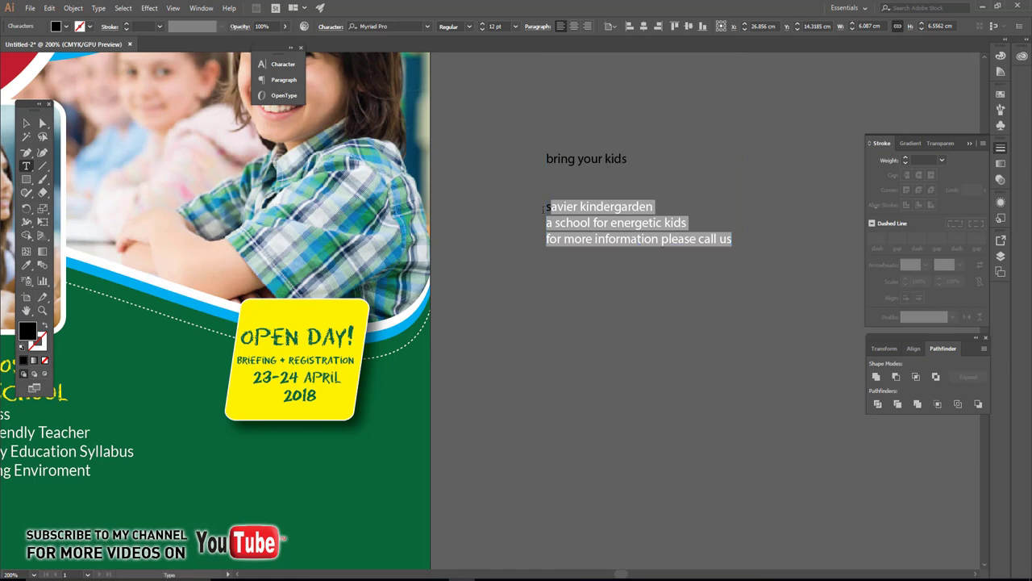
{"action": "left_click_drag", "start_coordinate": [544, 208], "coordinate": [795, 275]}
{"action": "key", "text": "ctrl+c"}
{"action": "key", "text": "Delete"}
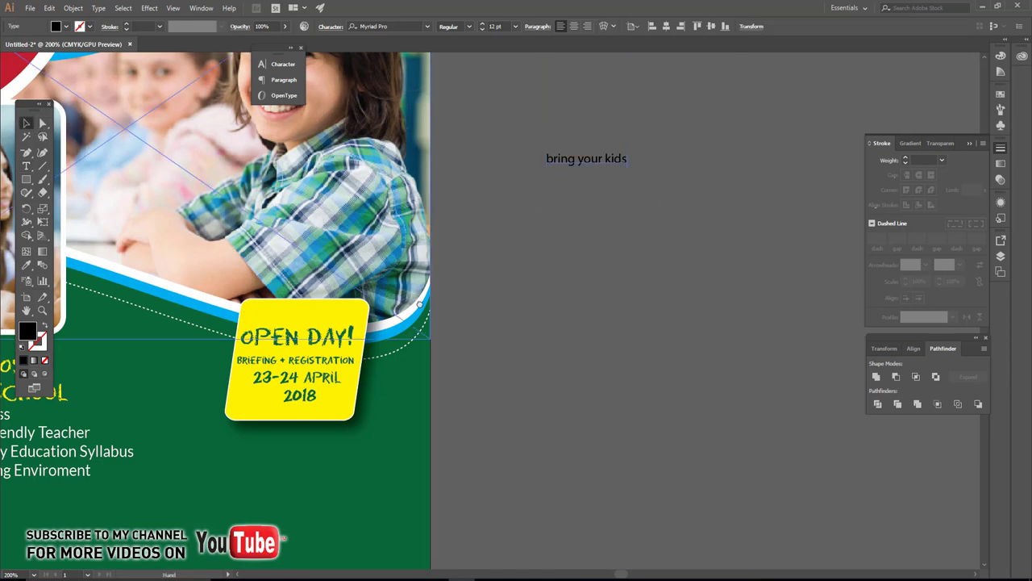
Step: Paste the contact lines below the Open Day box and eyedropper the list's white Lato style
{"action": "scroll", "coordinate": [392, 368], "scroll_direction": "down", "scroll_amount": 5}
{"action": "scroll", "coordinate": [392, 369], "scroll_direction": "left", "scroll_amount": 3}
{"action": "left_click", "coordinate": [375, 345]}
{"action": "key", "text": "ctrl+v"}
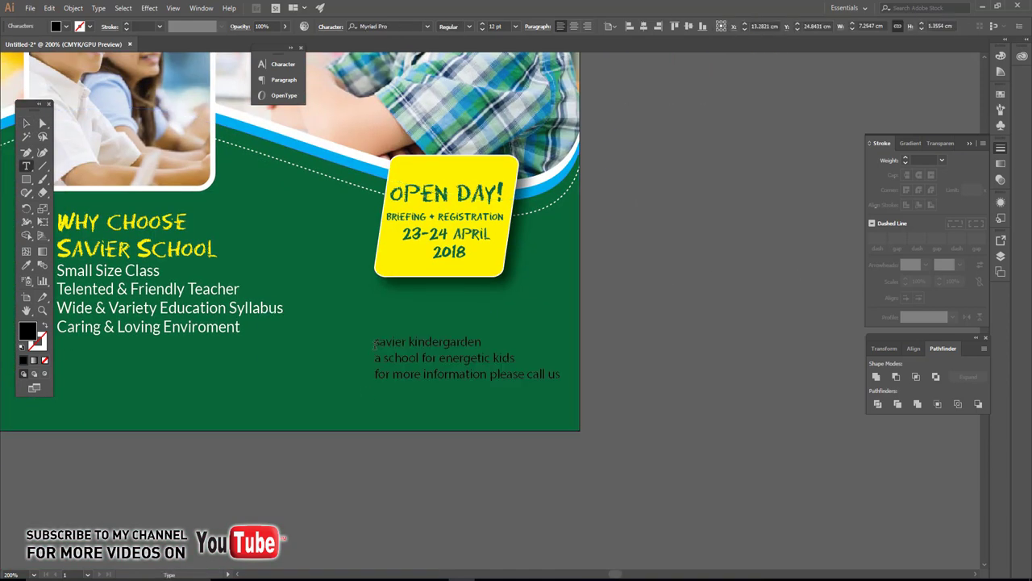
{"action": "left_click", "coordinate": [26, 123]}
{"action": "left_click", "coordinate": [24, 266]}
{"action": "left_click", "coordinate": [94, 274]}
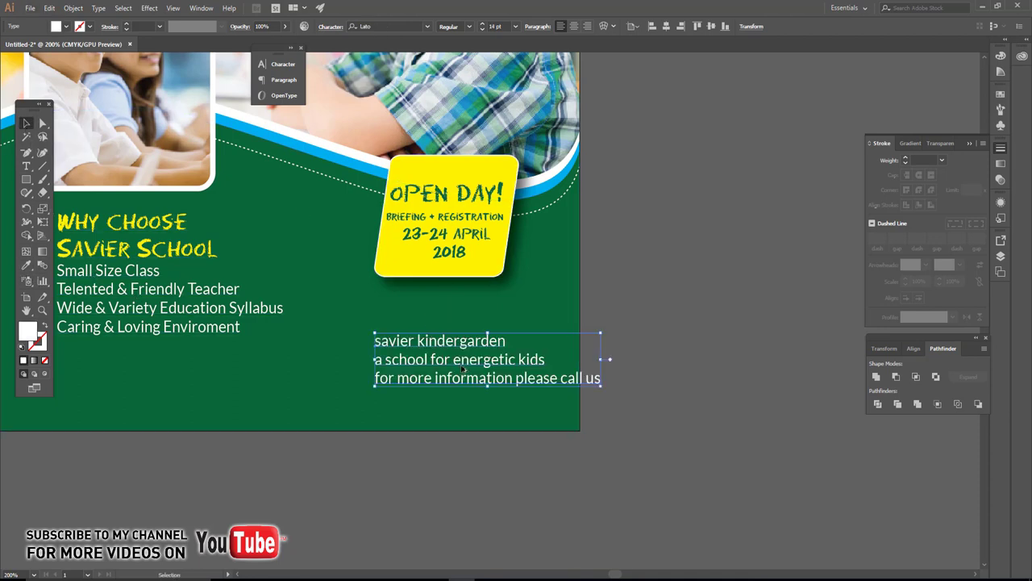
Step: Set the first two contact lines to 18 pt
{"action": "scroll", "coordinate": [463, 371], "scroll_direction": "up", "scroll_amount": 1}
{"action": "double_click", "coordinate": [495, 369]}
{"action": "left_click_drag", "start_coordinate": [329, 314], "coordinate": [584, 346]}
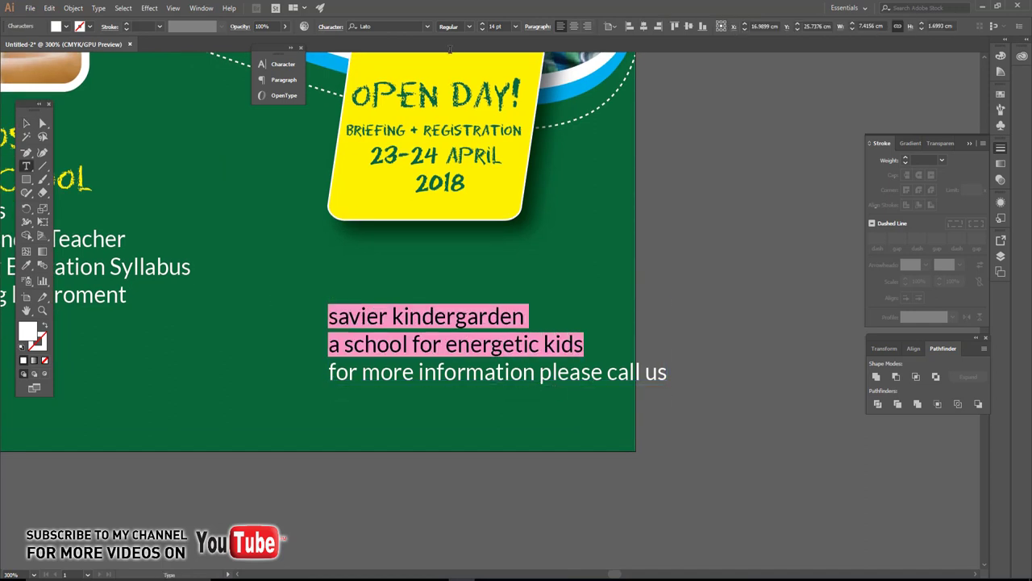
{"action": "left_click", "coordinate": [481, 25]}
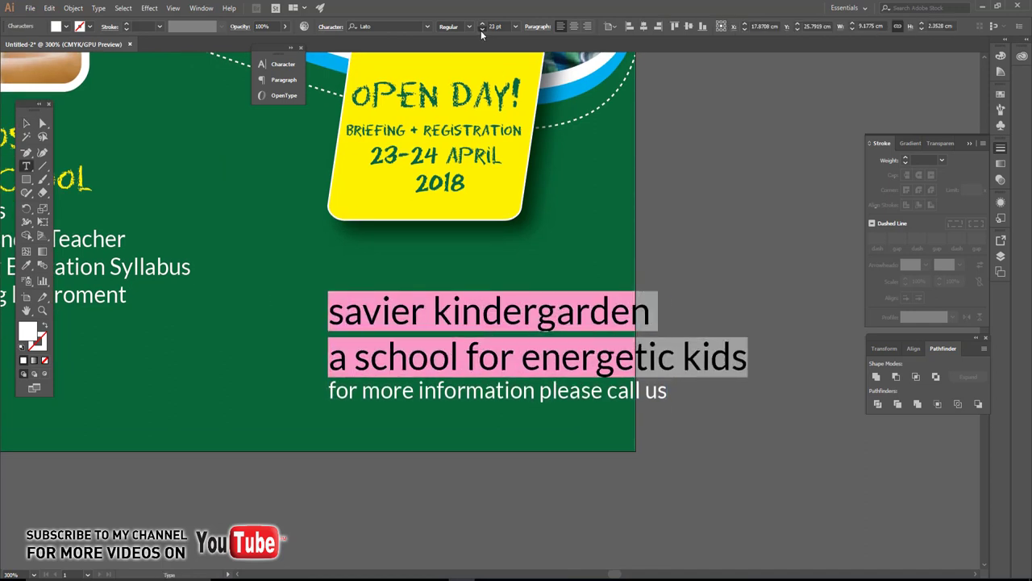
{"action": "left_click", "coordinate": [481, 29]}
{"action": "left_click", "coordinate": [481, 30]}
Step: Make the SAVIER KINDERGARDEN line All Caps at 18 pt
{"action": "left_click_drag", "start_coordinate": [581, 315], "coordinate": [355, 314]}
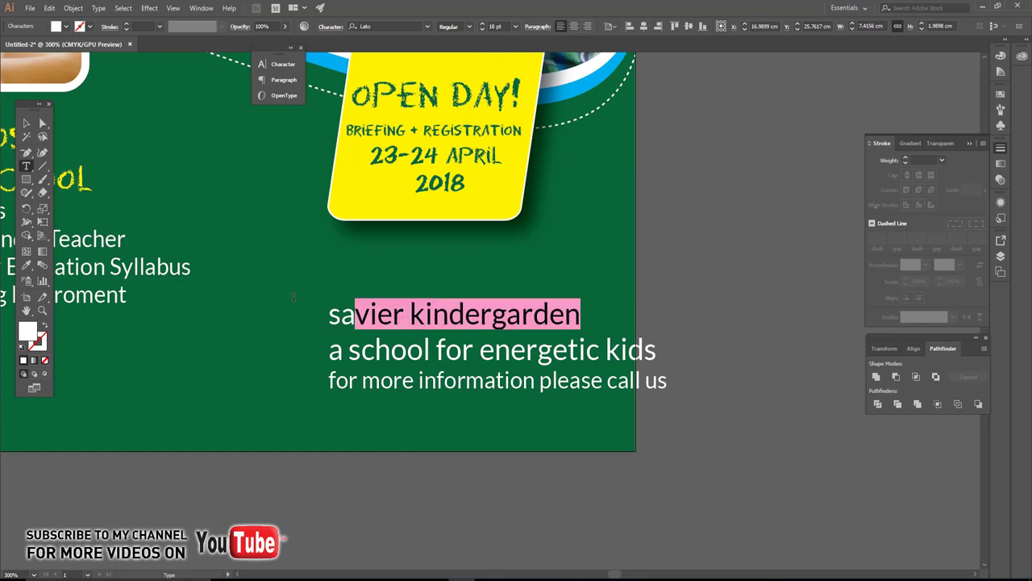
{"action": "left_click", "coordinate": [482, 24]}
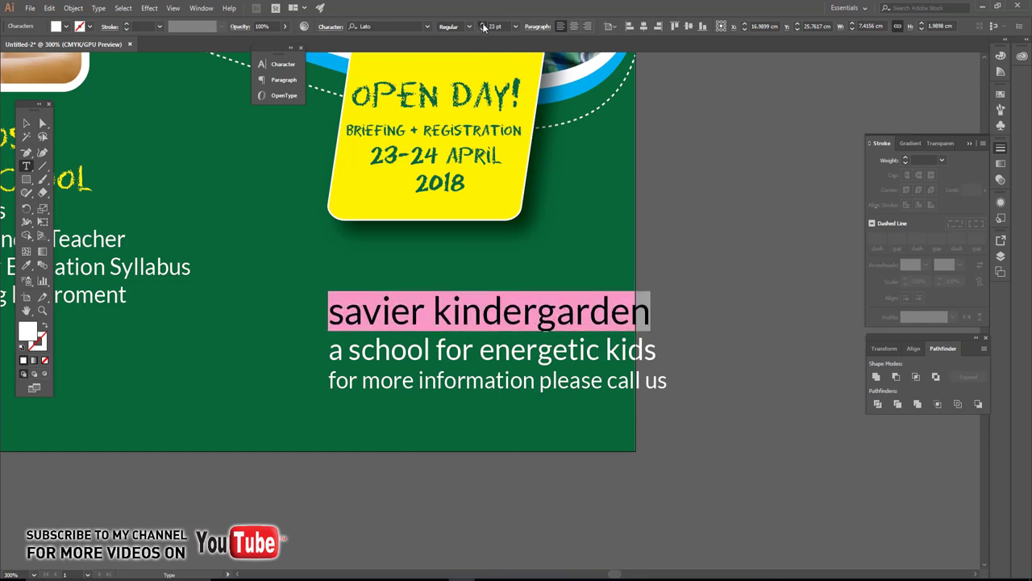
{"action": "left_click", "coordinate": [481, 24]}
{"action": "left_click", "coordinate": [330, 28]}
{"action": "left_click", "coordinate": [231, 158]}
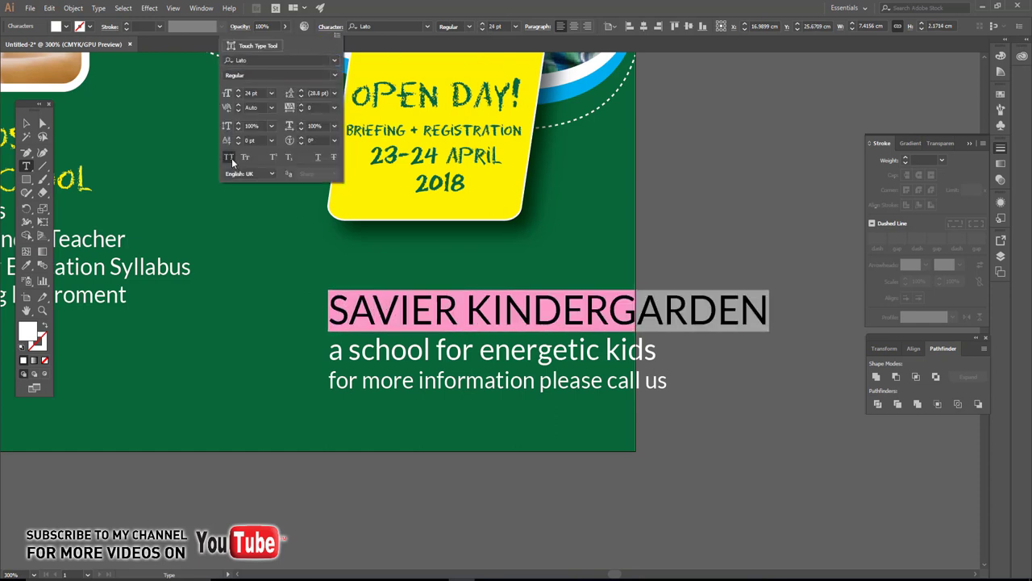
{"action": "left_click", "coordinate": [482, 30]}
{"action": "left_click", "coordinate": [482, 30]}
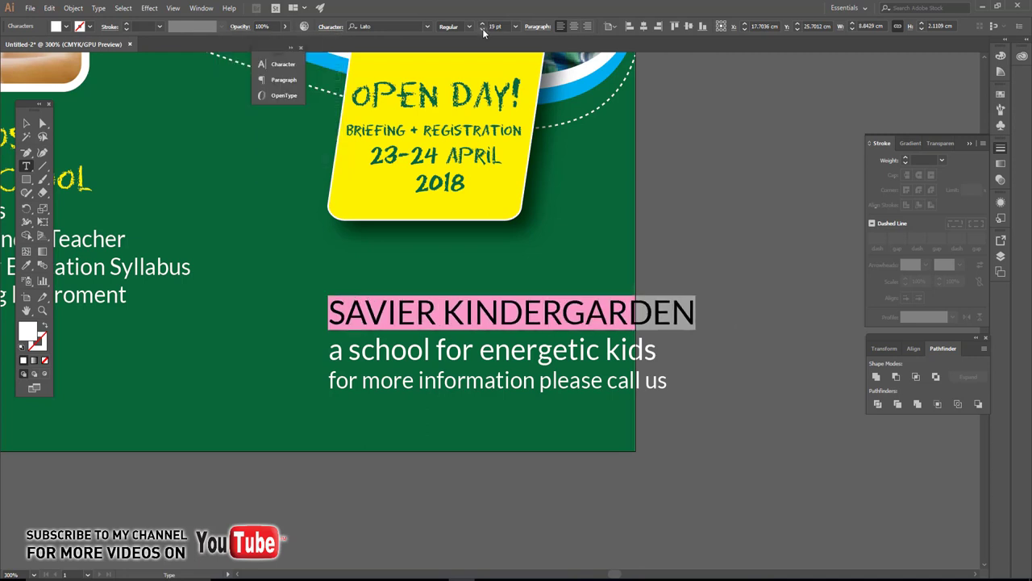
{"action": "left_click", "coordinate": [482, 30]}
{"action": "left_click", "coordinate": [482, 30]}
Step: Enlarge the 'a school for energetic kids' line and scale the block down proportionally
{"action": "left_click_drag", "start_coordinate": [327, 350], "coordinate": [656, 349]}
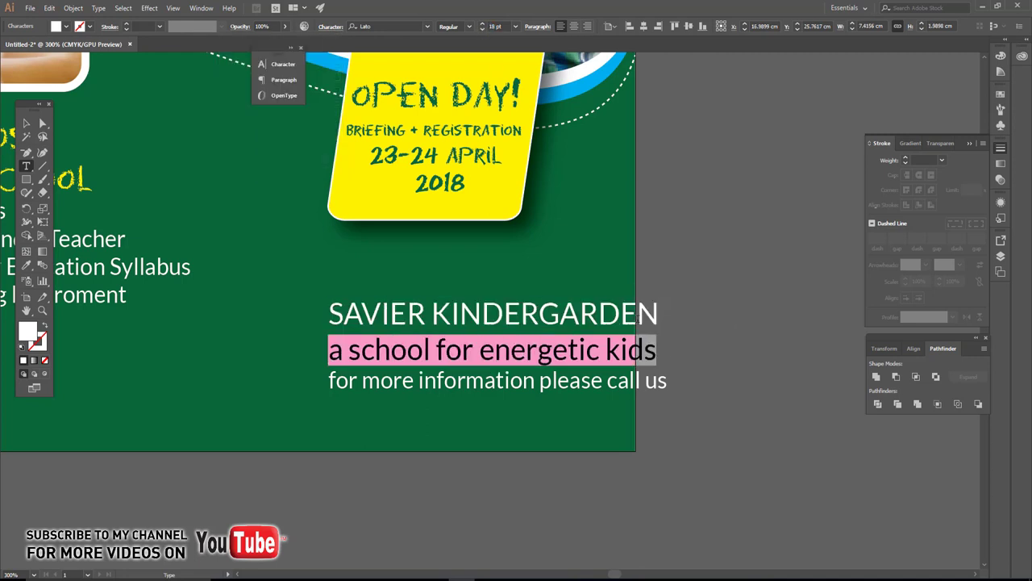
{"action": "left_click", "coordinate": [482, 25]}
{"action": "key", "text": "Escape"}
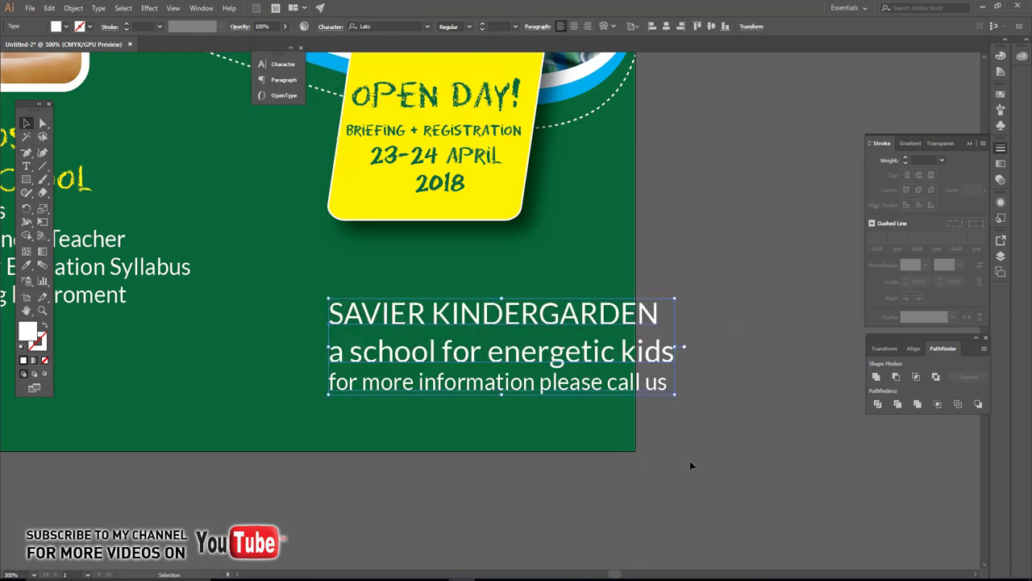
{"action": "left_click_drag", "start_coordinate": [676, 395], "coordinate": [584, 368]}
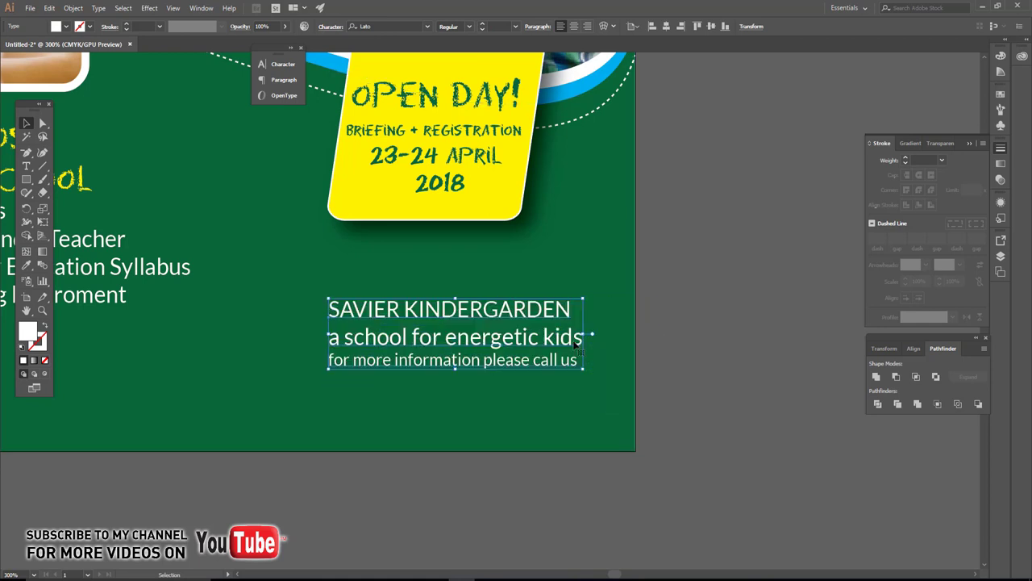
{"action": "left_click", "coordinate": [747, 389]}
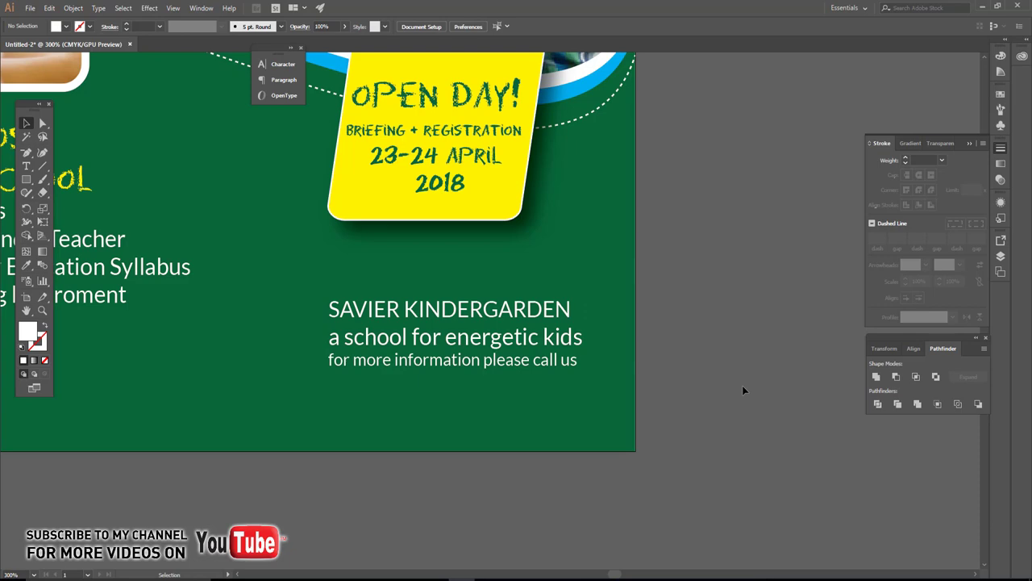
{"action": "key", "text": "ctrl+plus"}
Step: Alt-drag a copy of the contact block below it and retype it as the phone number
{"action": "left_click_drag", "start_coordinate": [451, 325], "coordinate": [440, 414]}
{"action": "key", "text": "t"}
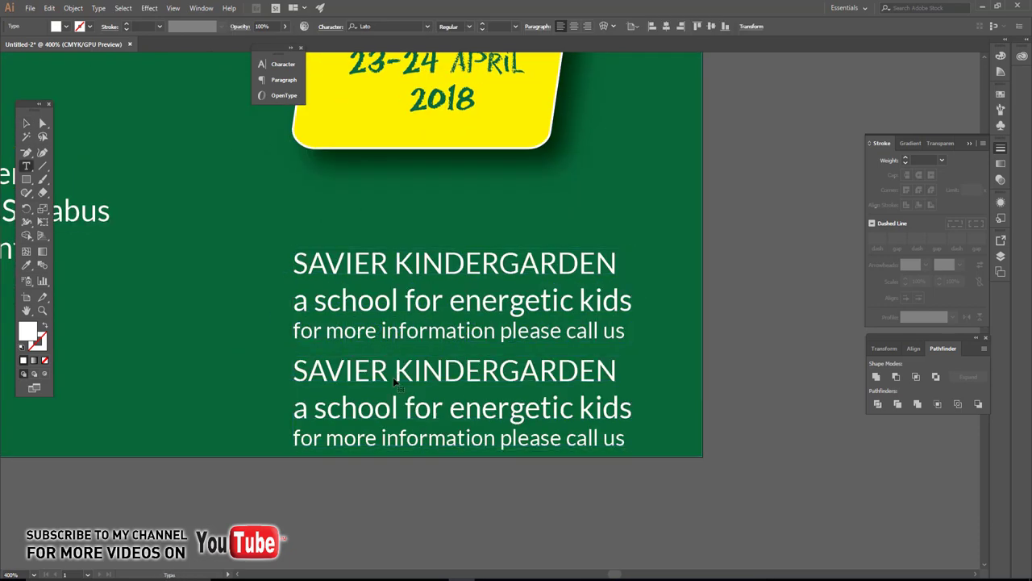
{"action": "left_click", "coordinate": [396, 382]}
{"action": "key", "text": "ctrl+a"}
{"action": "type", "text": "+855 01"}
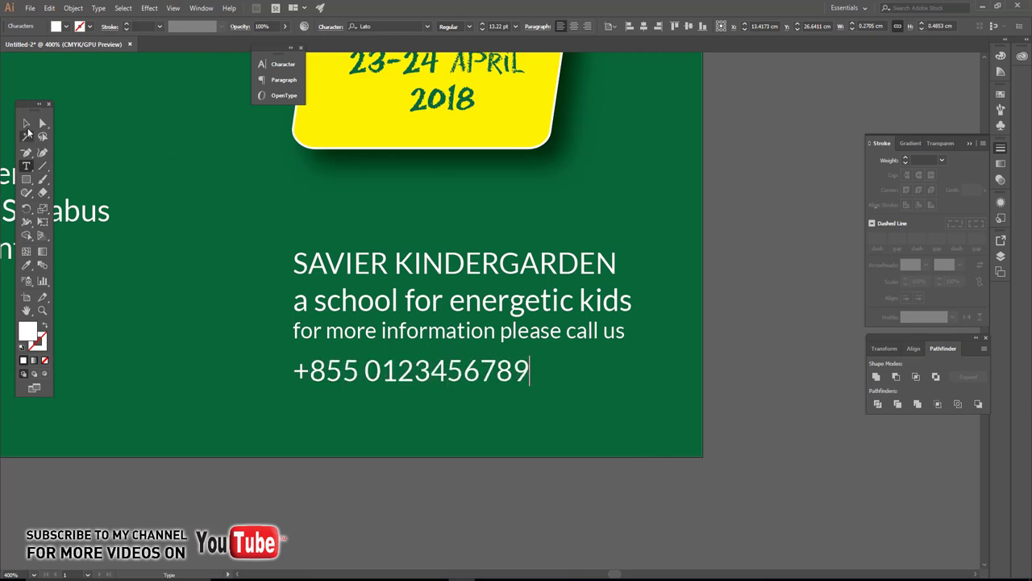
{"action": "left_click", "coordinate": [26, 124]}
Step: Make the phone number Bold and scale it up
{"action": "left_click", "coordinate": [472, 26]}
{"action": "left_click", "coordinate": [463, 61]}
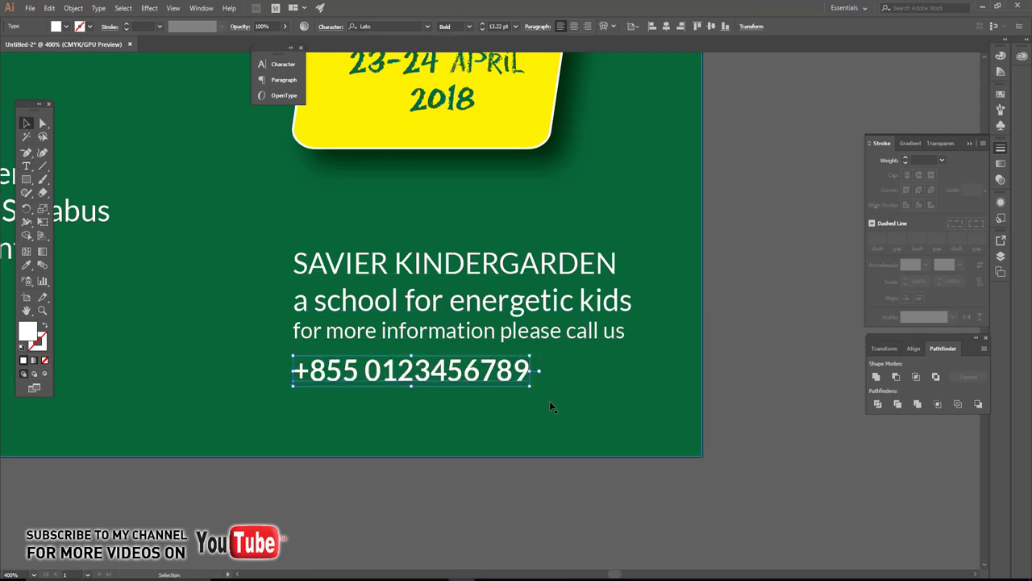
{"action": "mouse_move", "coordinate": [531, 385]}
{"action": "left_mouse_down"}
{"action": "mouse_move", "coordinate": [634, 425]}
{"action": "mouse_move", "coordinate": [593, 478]}
{"action": "left_mouse_up"}
{"action": "key", "text": "ctrl+minus"}
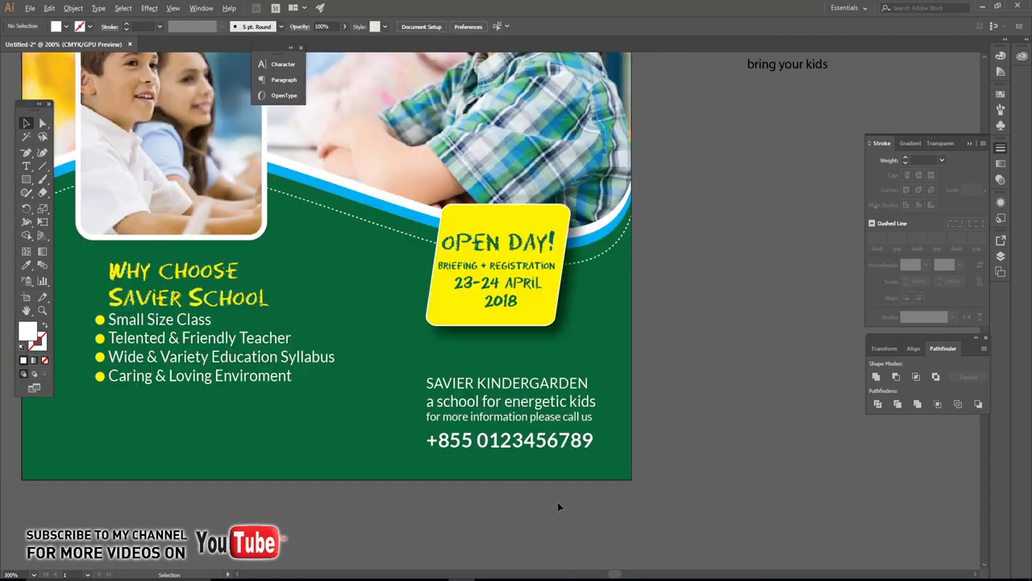
{"action": "scroll", "coordinate": [307, 411], "scroll_direction": "up", "scroll_amount": 1}
{"action": "scroll", "coordinate": [486, 394], "scroll_direction": "left", "scroll_amount": 2}
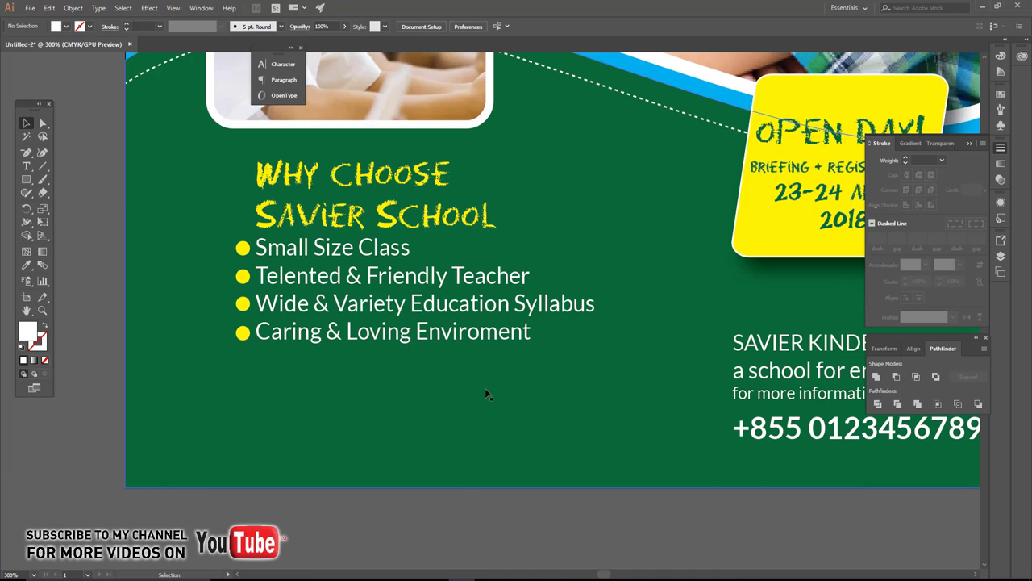
{"action": "scroll", "coordinate": [529, 433], "scroll_direction": "down", "scroll_amount": 1}
{"action": "scroll", "coordinate": [529, 433], "scroll_direction": "right", "scroll_amount": 2}
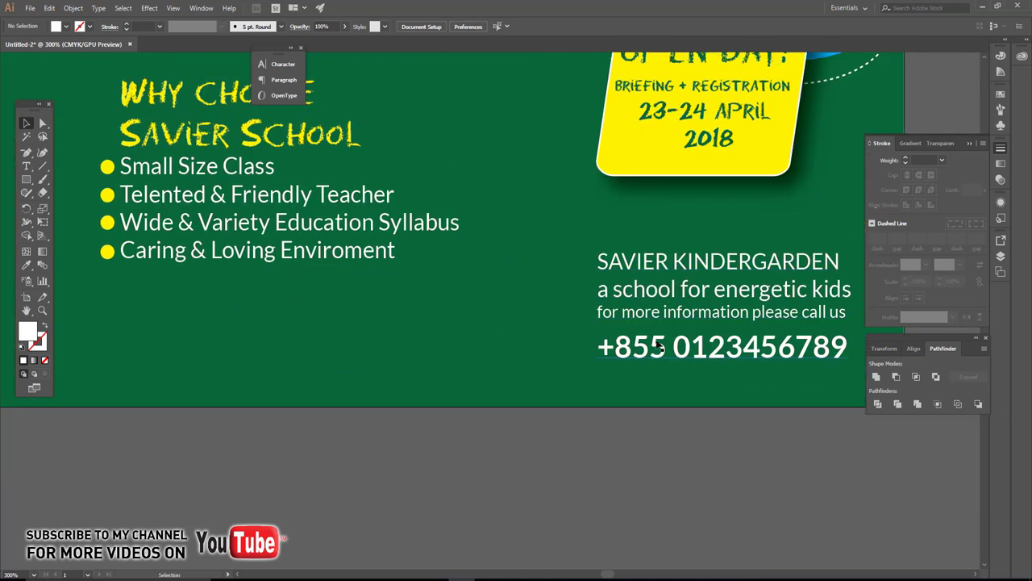
Step: Copy the phone number to the lower left and retype it as facebook.com/company
{"action": "left_click_drag", "start_coordinate": [658, 345], "coordinate": [167, 347]}
{"action": "double_click", "coordinate": [161, 355]}
{"action": "triple_click", "coordinate": [159, 359]}
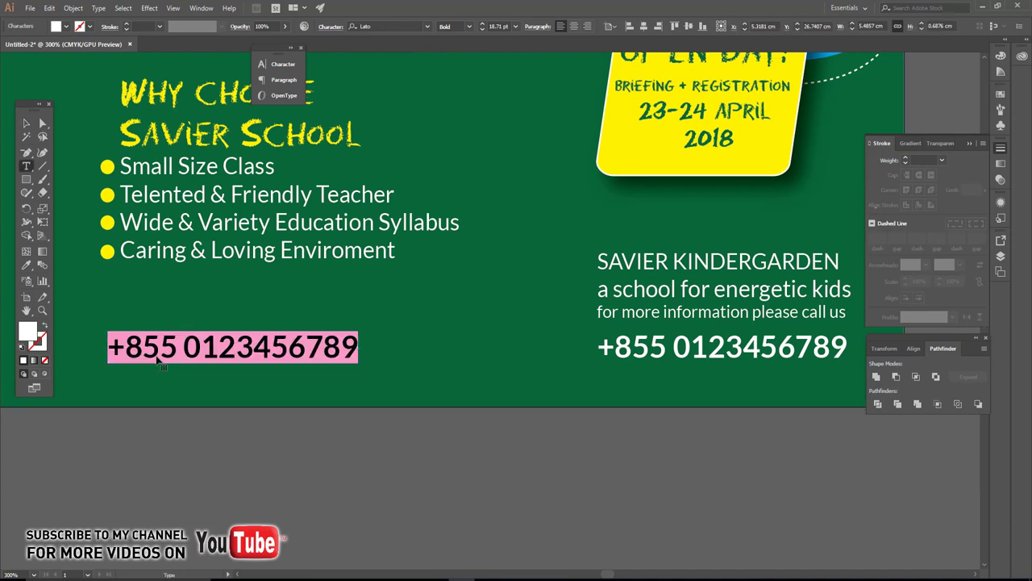
{"action": "type", "text": "DX"}
{"action": "key", "text": "BackSpace"}
{"action": "key", "text": "BackSpace"}
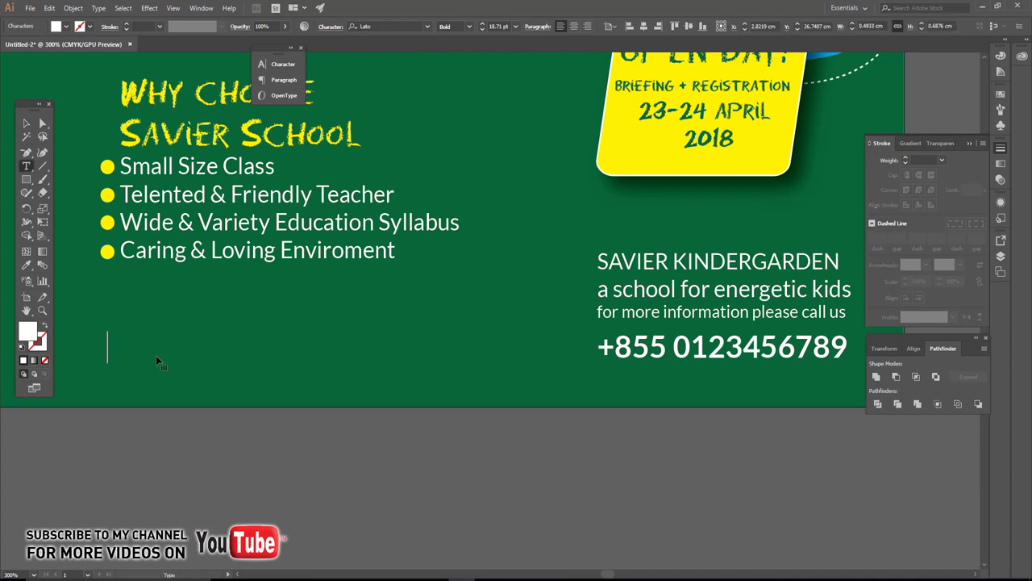
{"action": "type", "text": "FACEBOOK.C"}
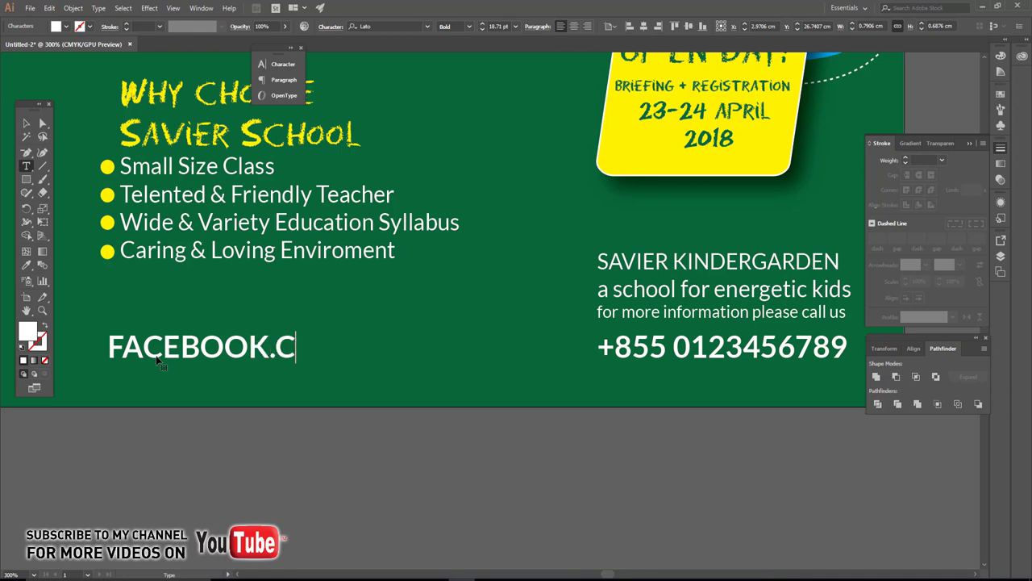
{"action": "type", "text": "OM/COMPANY"}
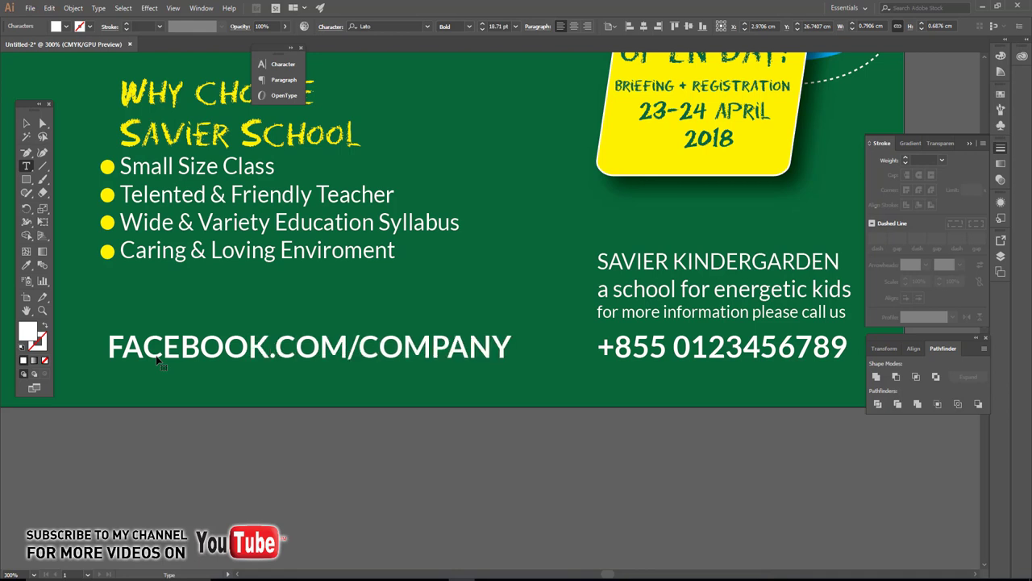
{"action": "key", "text": "Escape"}
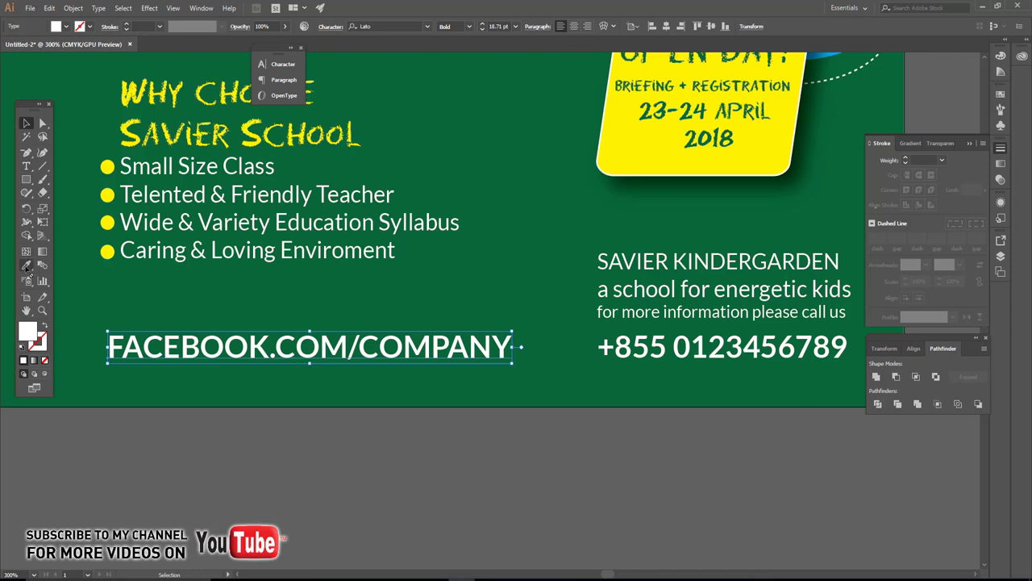
Step: Apply the regular text style to the Facebook line and begin the website address with 'www'
{"action": "left_click", "coordinate": [25, 165]}
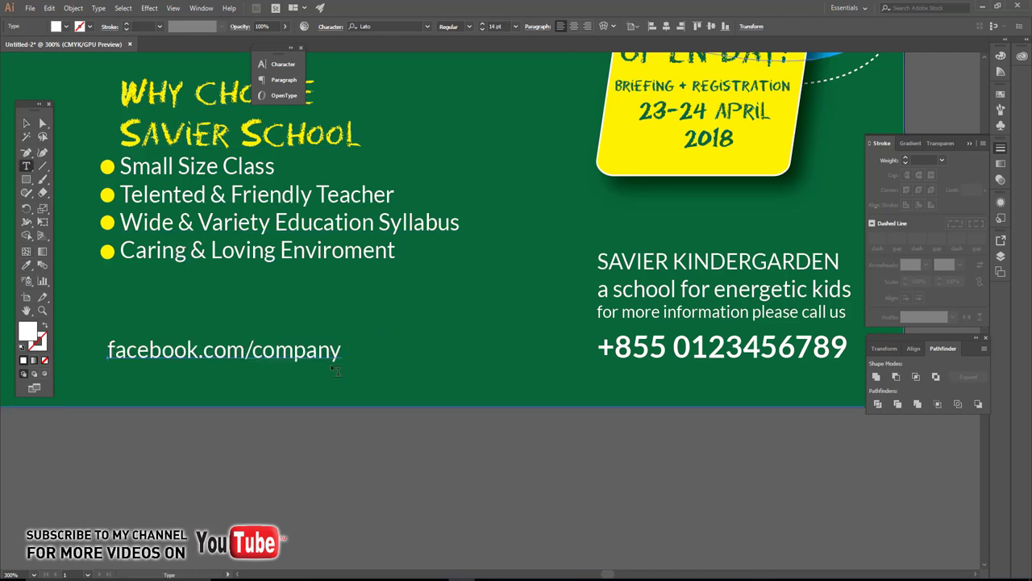
{"action": "key", "text": "Escape"}
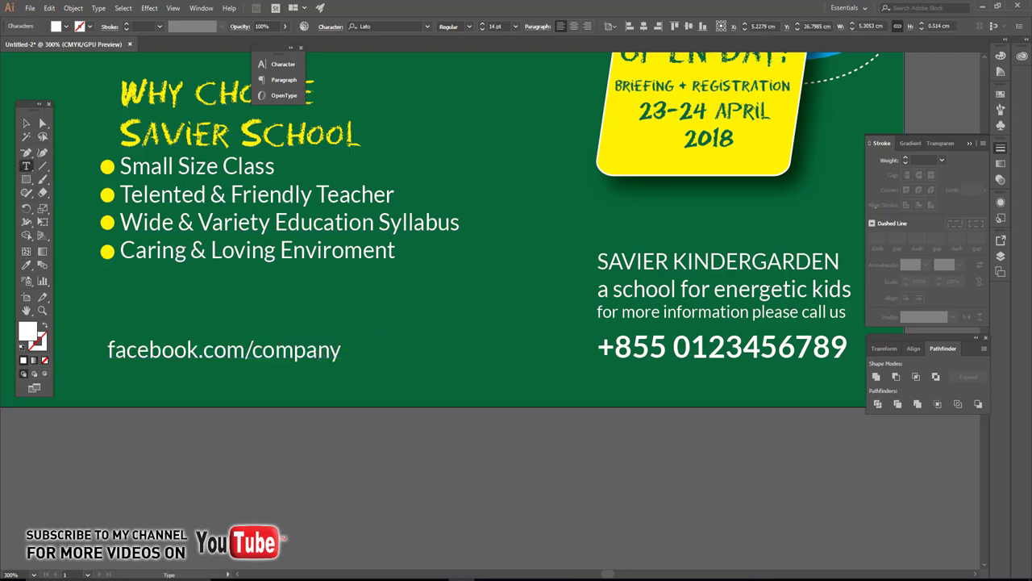
{"action": "type", "text": "wwww"}
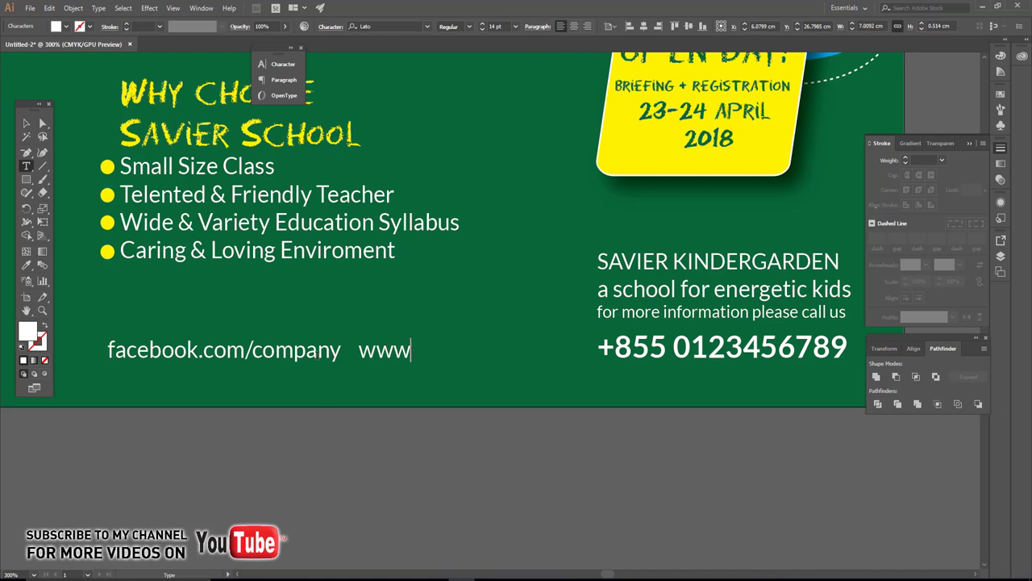
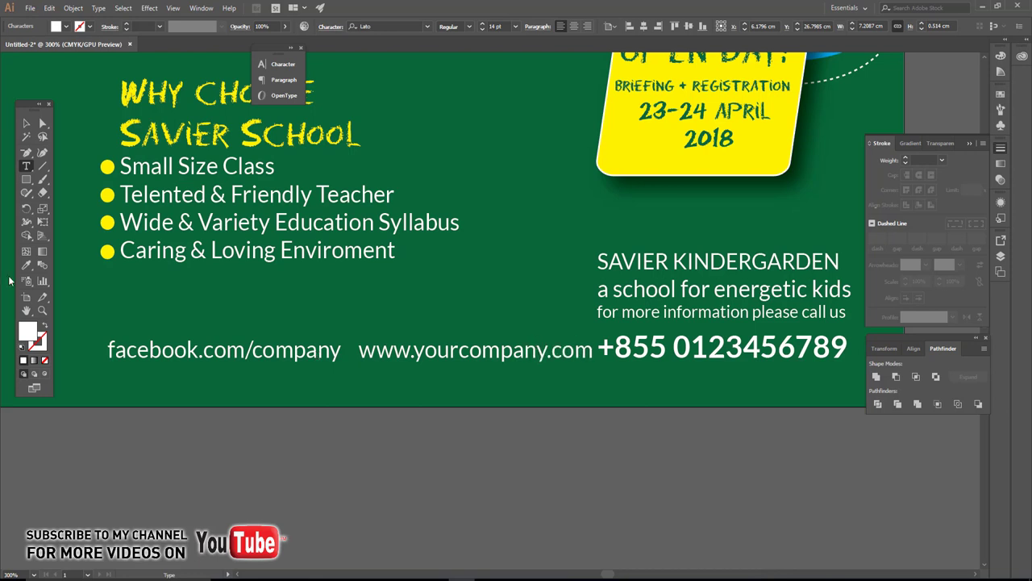
Step: Narrow the Facebook and website address line and centre it in view
{"action": "left_click", "coordinate": [27, 123]}
{"action": "left_click_drag", "start_coordinate": [605, 368], "coordinate": [569, 370]}
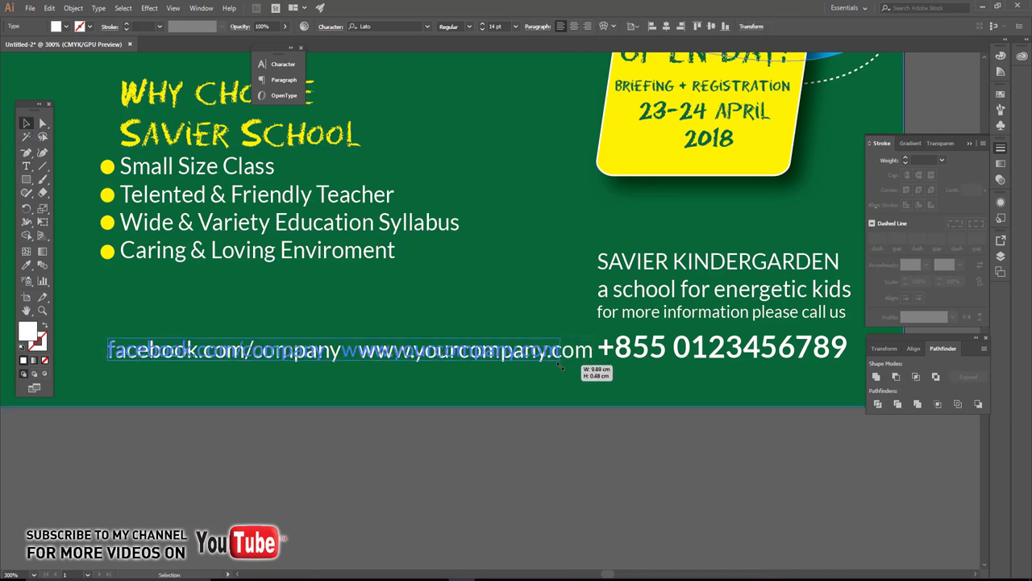
{"action": "left_click", "coordinate": [405, 449]}
{"action": "left_click_drag", "start_coordinate": [406, 449], "coordinate": [540, 439]}
{"action": "left_click", "coordinate": [339, 339]}
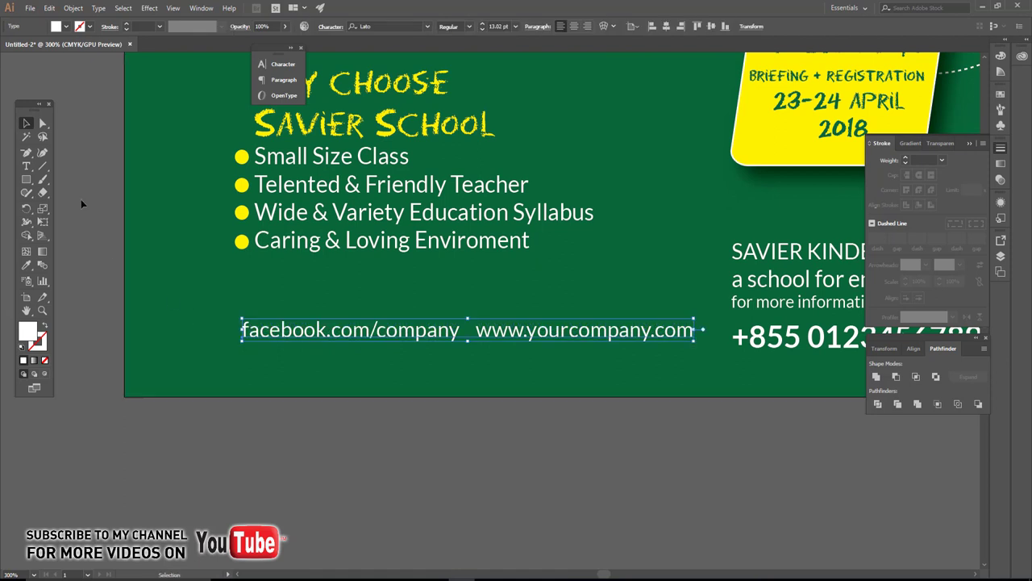
Step: Draw a white, fully rounded bar over the address line, placed behind the text
{"action": "left_click", "coordinate": [26, 181]}
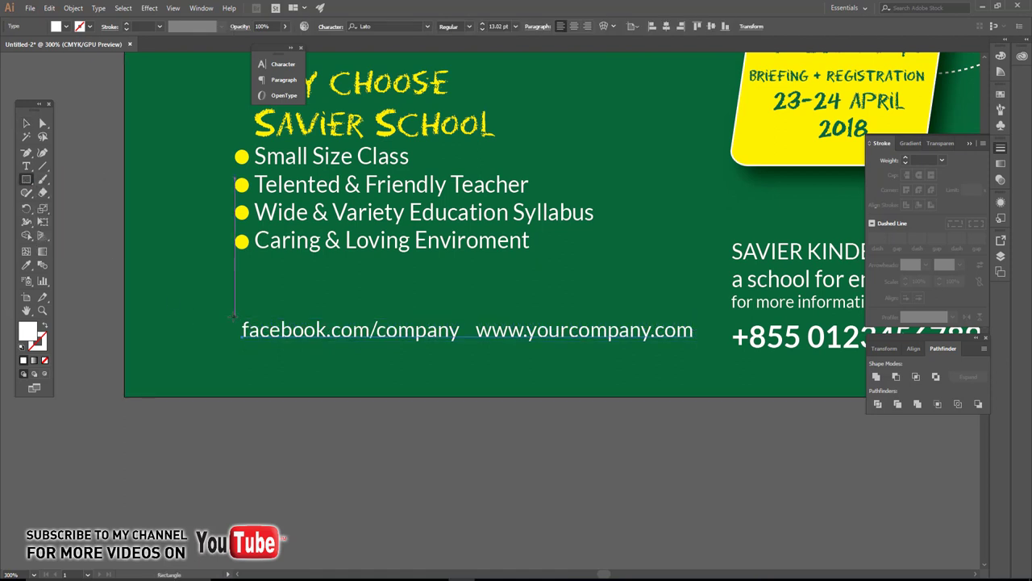
{"action": "left_click_drag", "start_coordinate": [233, 315], "coordinate": [703, 350]}
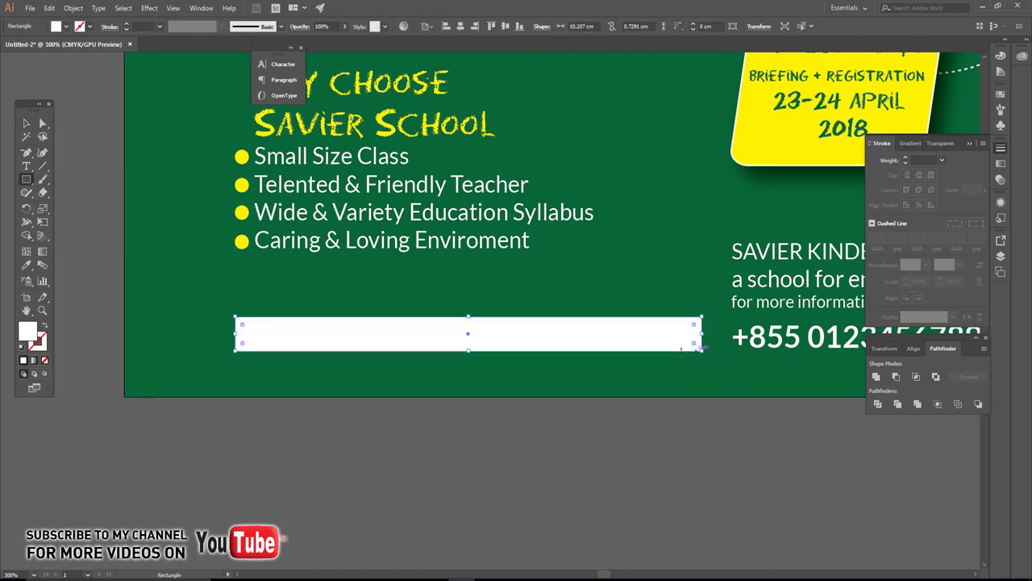
{"action": "mouse_move", "coordinate": [241, 329]}
{"action": "left_mouse_down"}
{"action": "mouse_move", "coordinate": [282, 333]}
{"action": "mouse_move", "coordinate": [245, 379]}
{"action": "left_mouse_up"}
{"action": "key", "text": "ctrl+shift+bracketleft"}
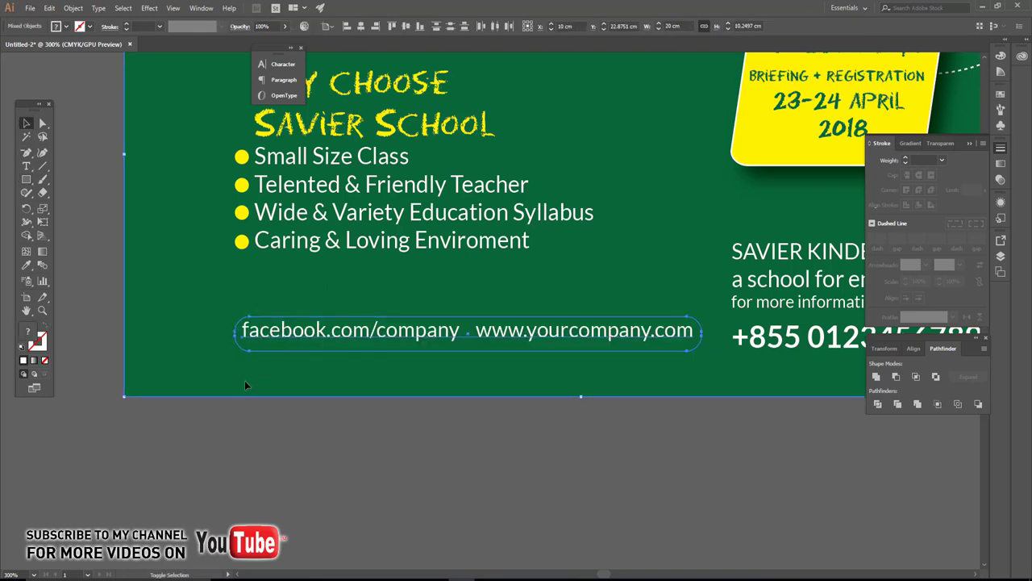
{"action": "key", "text": "ctrl+z"}
Step: Make the address text green above the white bar and view the whole flyer
{"action": "left_click", "coordinate": [279, 341]}
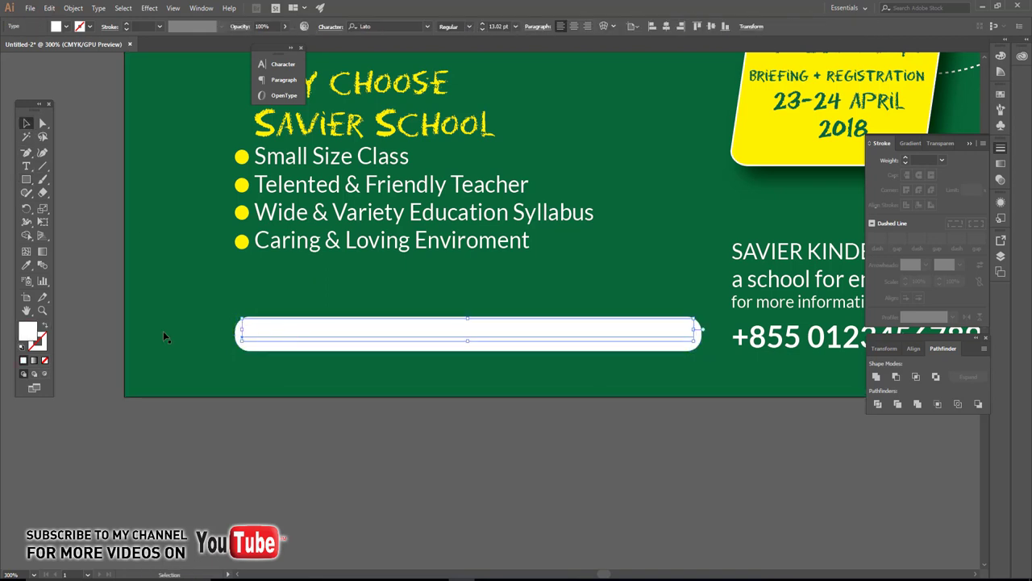
{"action": "left_click", "coordinate": [33, 264]}
{"action": "left_click", "coordinate": [156, 265]}
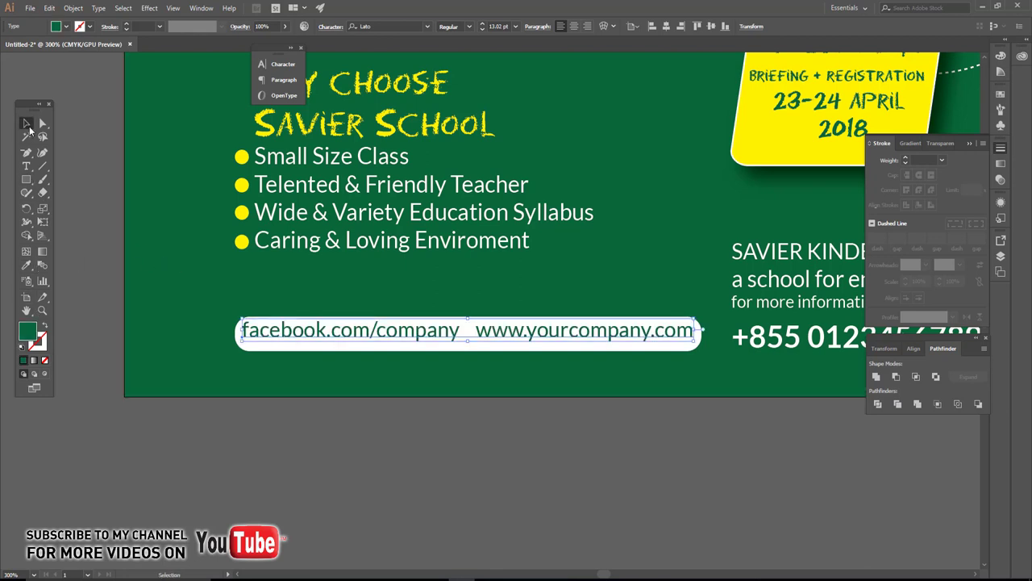
{"action": "left_click", "coordinate": [29, 126]}
{"action": "key", "text": "ctrl+0"}
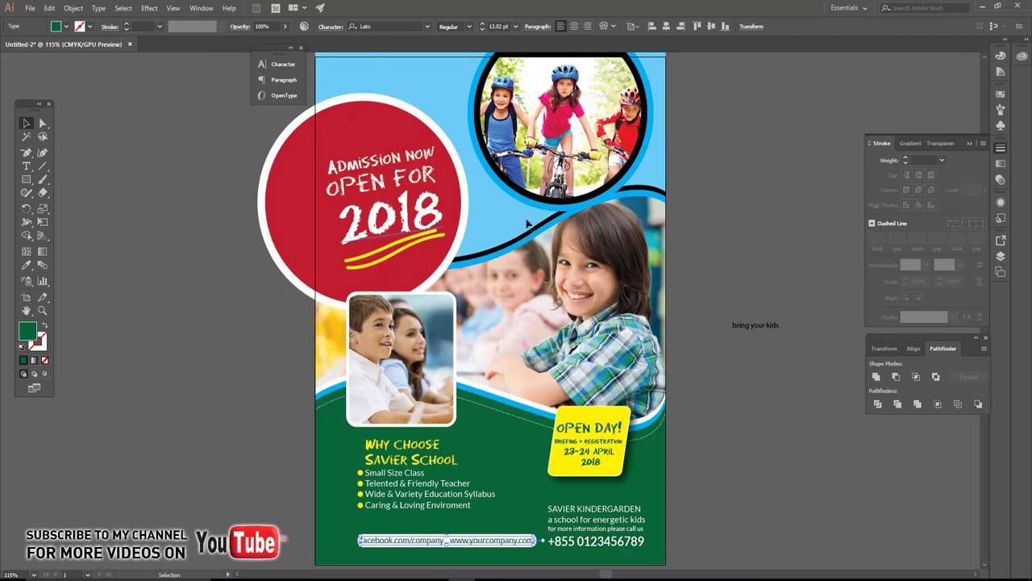
Step: Cut the loose 'bring your kids' text from beside the flyer
{"action": "left_click", "coordinate": [728, 213]}
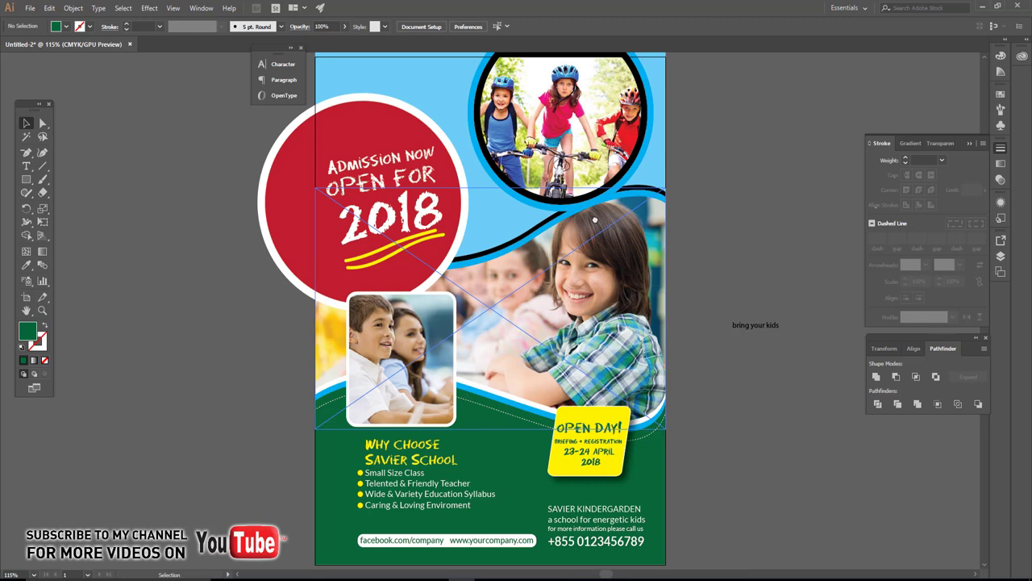
{"action": "left_click_drag", "start_coordinate": [788, 369], "coordinate": [730, 252]}
{"action": "key", "text": "ctrl+c"}
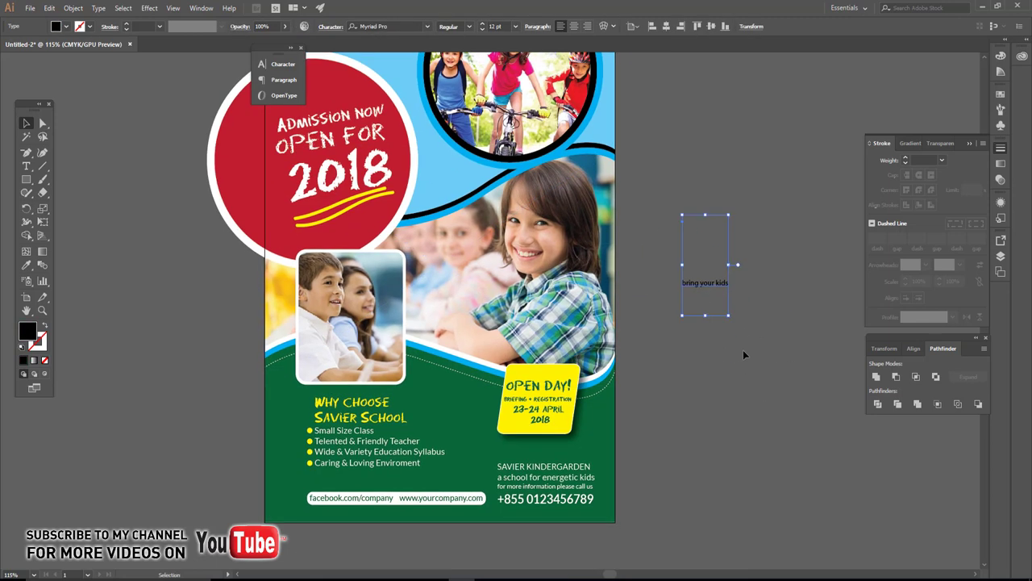
{"action": "left_click", "coordinate": [709, 334]}
{"action": "key", "text": "r"}
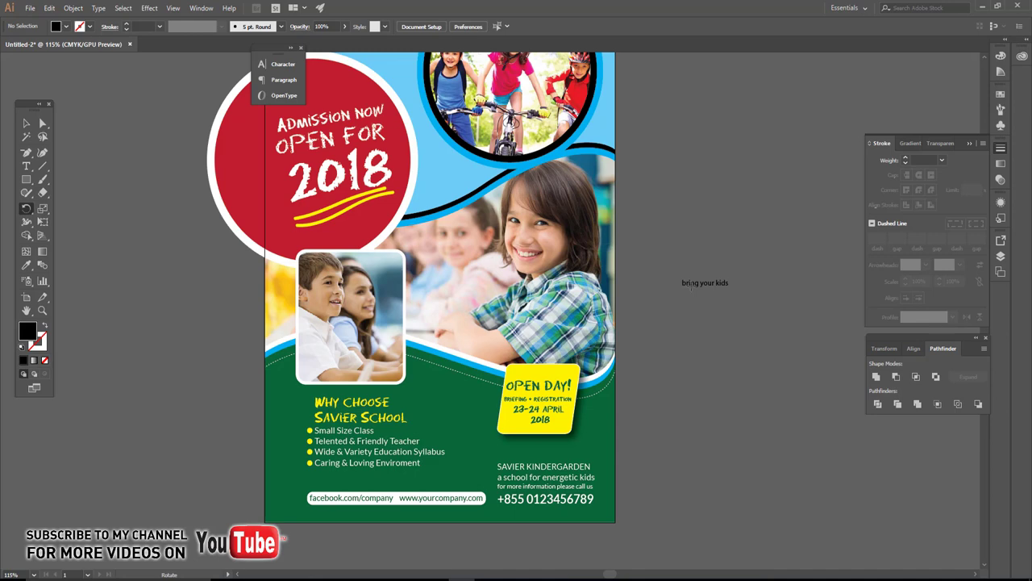
{"action": "scroll", "coordinate": [581, 431], "scroll_direction": "up", "scroll_amount": 2, "text": "alt"}
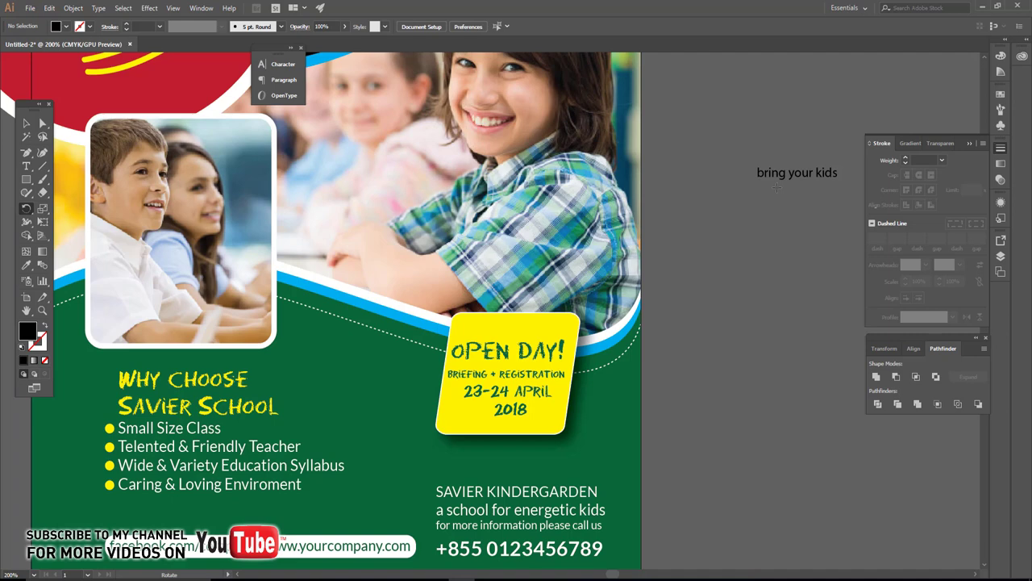
{"action": "key", "text": "t"}
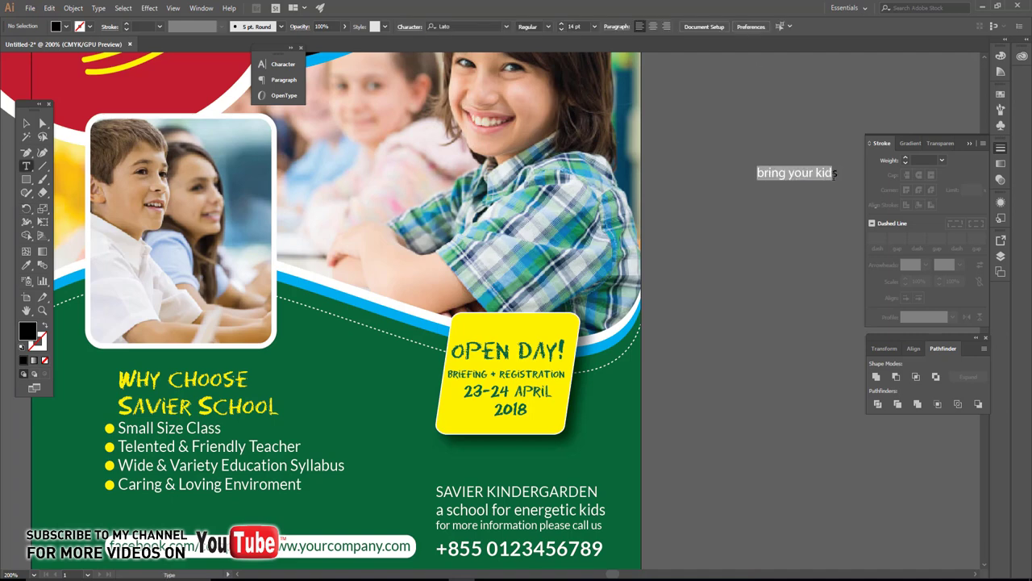
{"action": "key", "text": "Escape"}
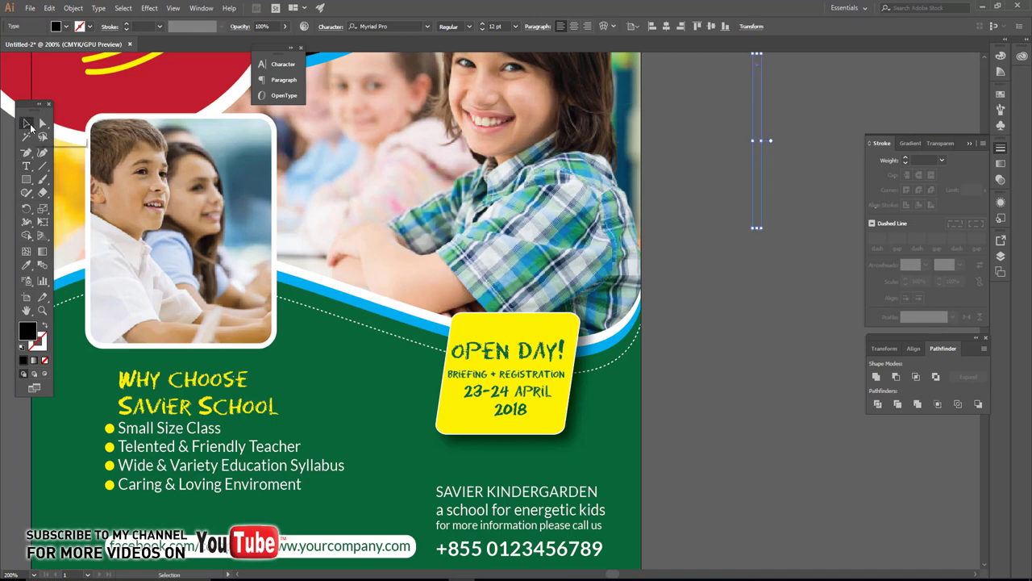
{"action": "key", "text": "ctrl+shift+a"}
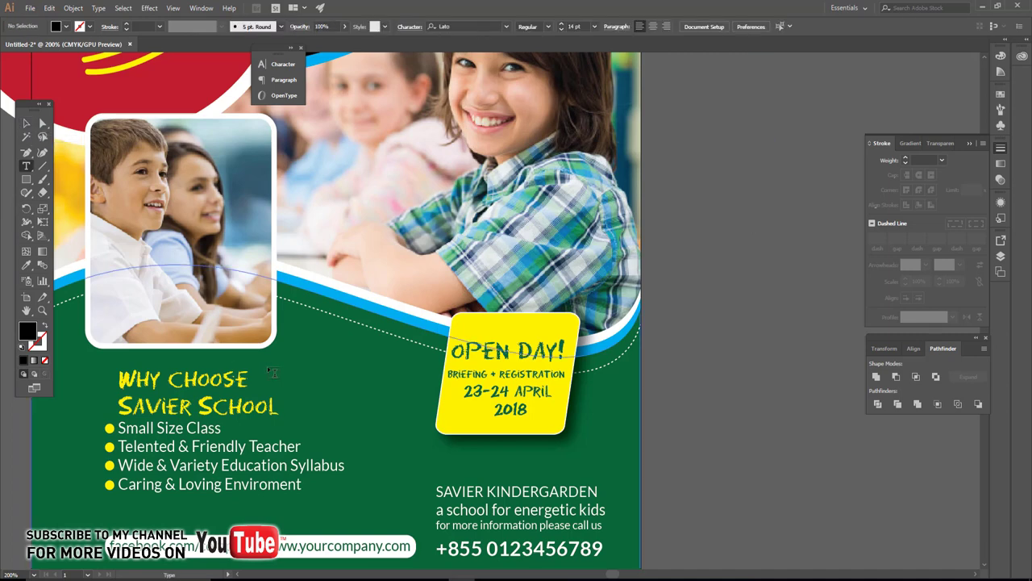
Step: Paste 'bring your kids' as a new text line under 2018 in the Open Day box
{"action": "key", "text": "ctrl+equal"}
{"action": "key", "text": "ctrl+equal"}
{"action": "key", "text": "r"}
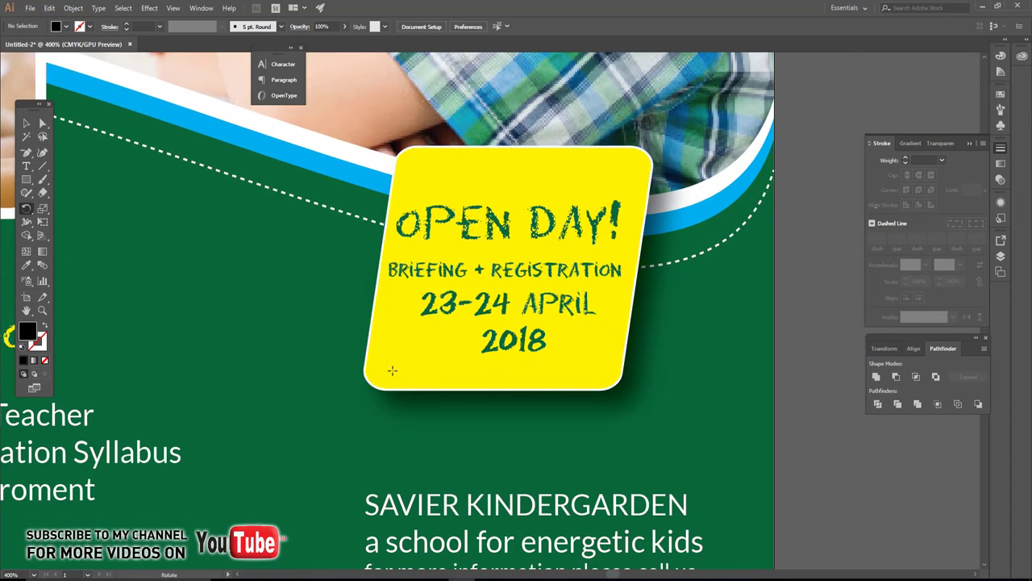
{"action": "key", "text": "t"}
{"action": "left_click", "coordinate": [401, 372]}
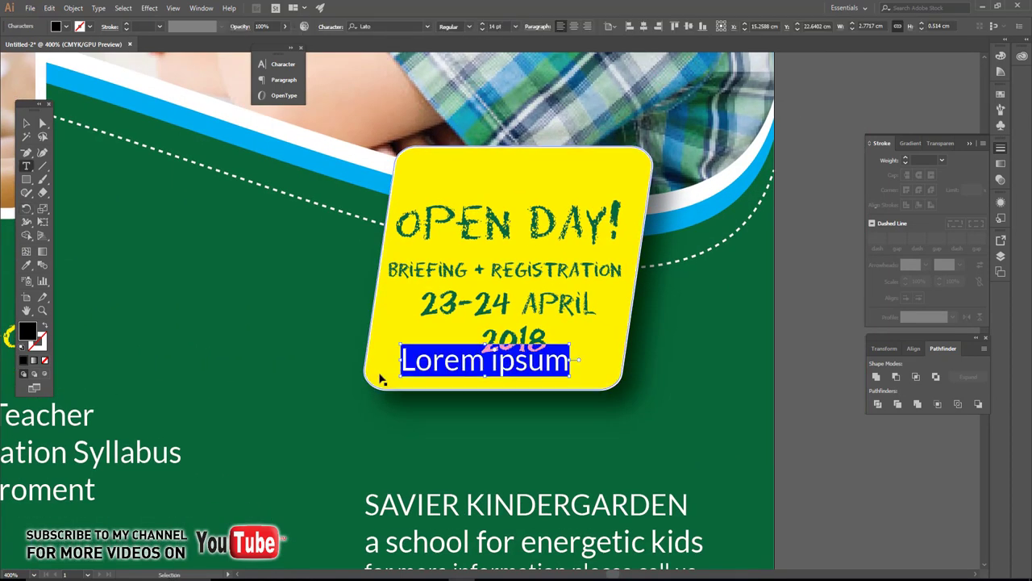
{"action": "key", "text": "ctrl+v"}
Step: Set 'BRING YOUR KIDS' to All Caps and enlarge it to span the yellow box
{"action": "left_click", "coordinate": [27, 123]}
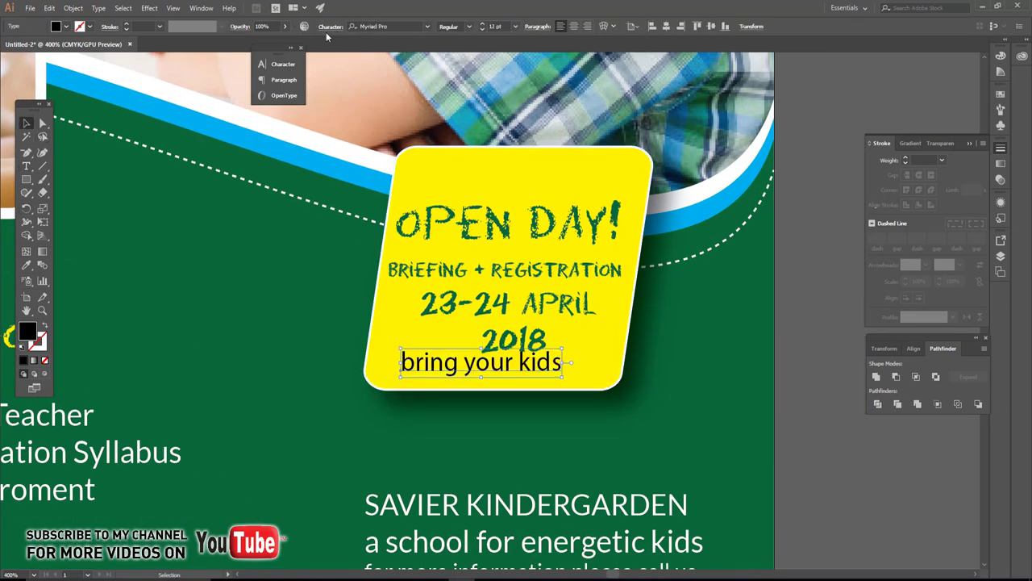
{"action": "left_click", "coordinate": [327, 28]}
{"action": "left_click", "coordinate": [240, 175]}
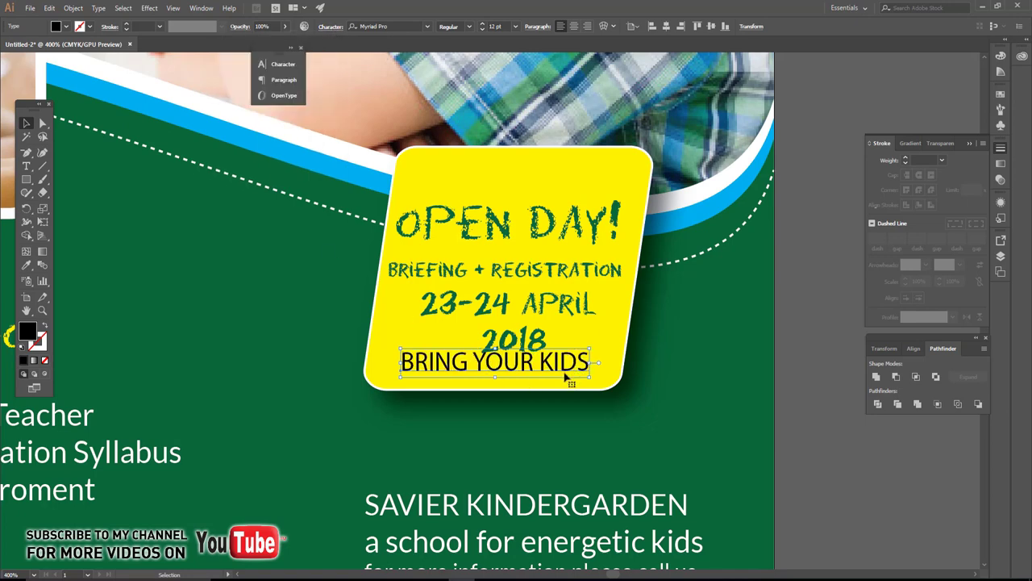
{"action": "mouse_move", "coordinate": [567, 377]}
{"action": "left_mouse_down"}
{"action": "mouse_move", "coordinate": [568, 389]}
{"action": "mouse_move", "coordinate": [563, 376]}
{"action": "mouse_move", "coordinate": [625, 384]}
{"action": "left_mouse_up"}
{"action": "key", "text": "ctrl+minus"}
Step: Centre the Open Day text group horizontally in its yellow box
{"action": "left_click", "coordinate": [560, 266]}
{"action": "left_click_drag", "start_coordinate": [576, 348], "coordinate": [587, 337]}
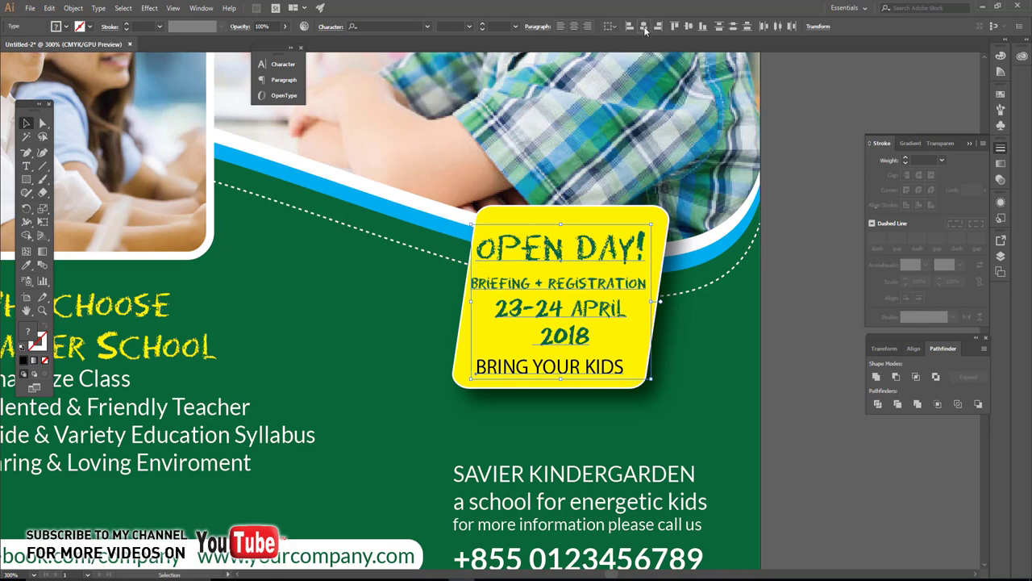
{"action": "left_click", "coordinate": [643, 26]}
{"action": "key", "text": "Right"}
{"action": "key", "text": "Right"}
{"action": "key", "text": "Right"}
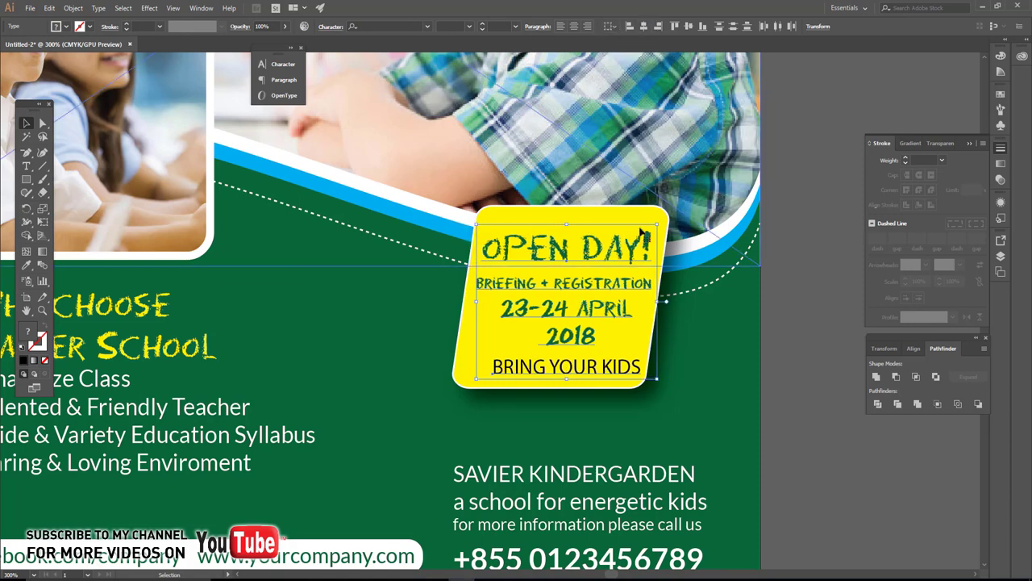
{"action": "key", "text": "ctrl+minus"}
{"action": "key", "text": "ctrl+minus"}
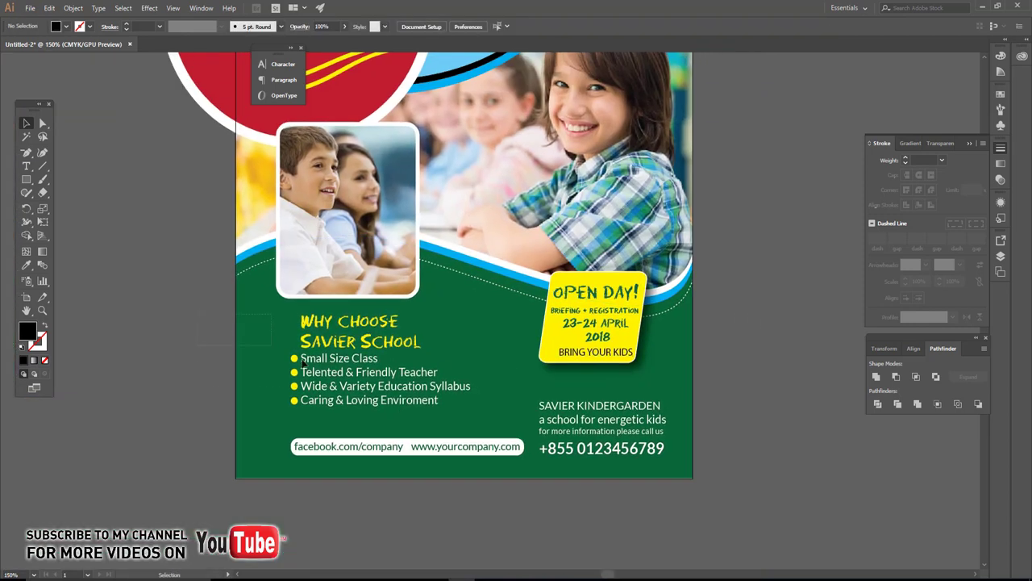
Step: Marquee-select the Why Choose heading and bullet list and move it slightly down
{"action": "left_click", "coordinate": [263, 400]}
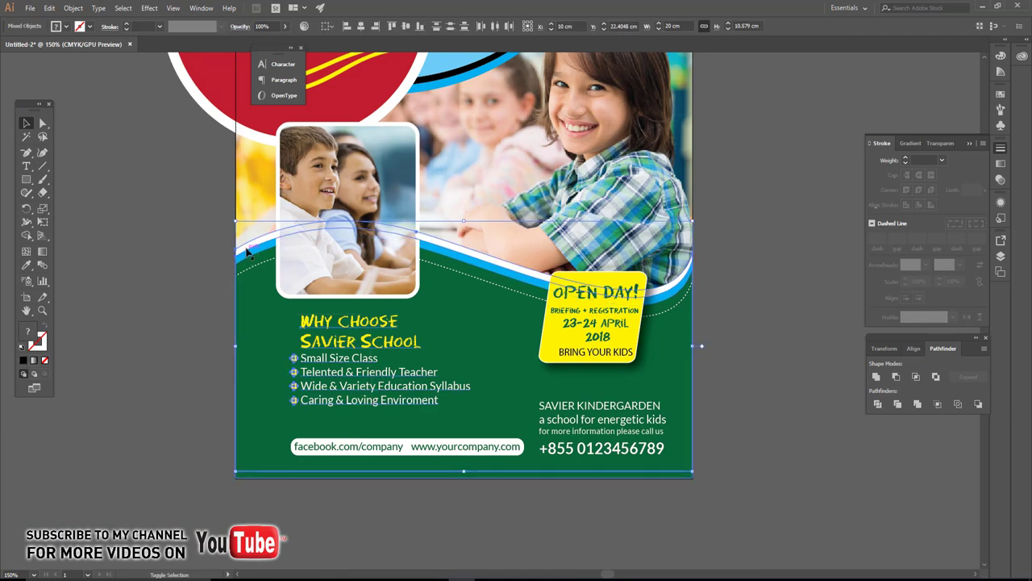
{"action": "left_click_drag", "start_coordinate": [291, 309], "coordinate": [498, 423]}
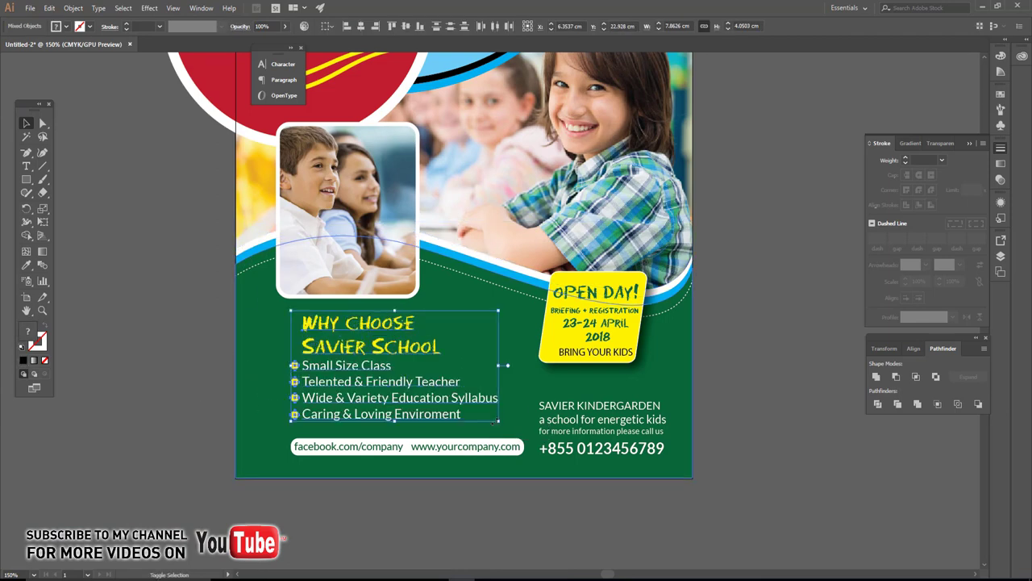
{"action": "left_click_drag", "start_coordinate": [457, 391], "coordinate": [457, 401]}
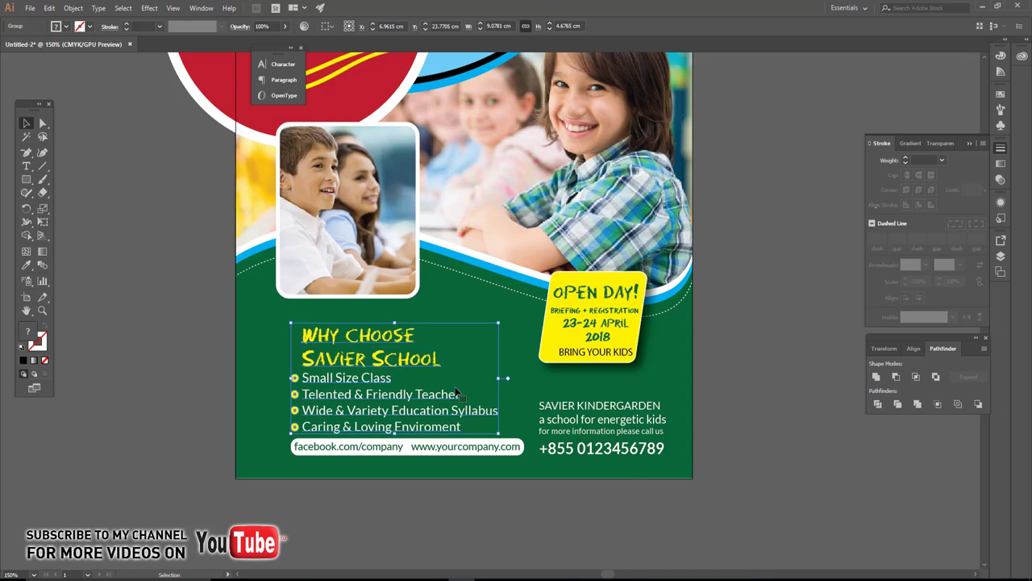
{"action": "scroll", "coordinate": [414, 252], "scroll_direction": "up", "scroll_amount": 3}
Step: Add a drop shadow to the two-children photo with 0.1 cm X and Y offsets
{"action": "left_click", "coordinate": [414, 253]}
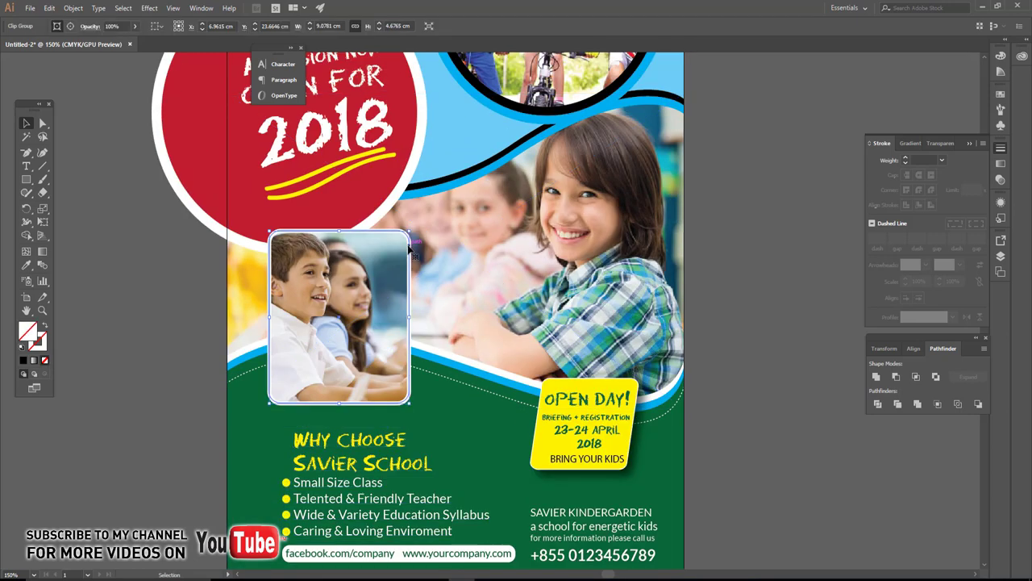
{"action": "left_click", "coordinate": [149, 8]}
{"action": "left_click", "coordinate": [284, 149]}
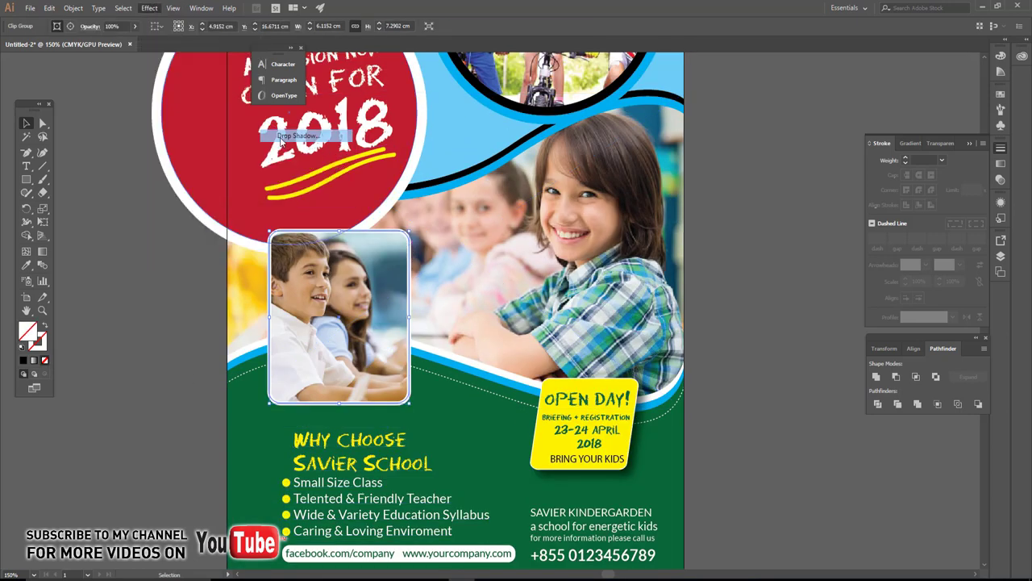
{"action": "left_click", "coordinate": [257, 277]}
{"action": "type", "text": "0.1"}
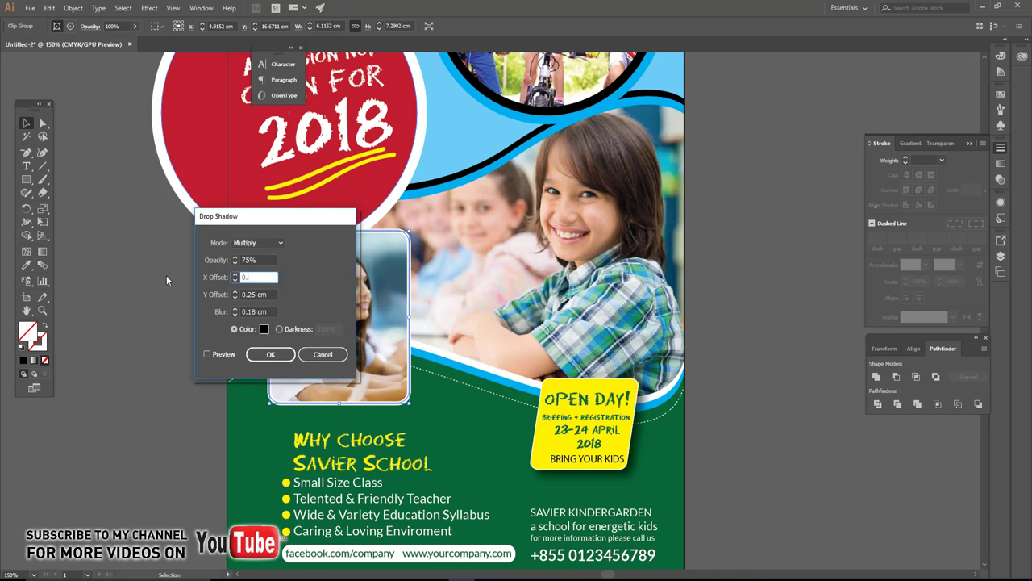
{"action": "key", "text": "Tab"}
{"action": "type", "text": "0.1"}
{"action": "key", "text": "Tab"}
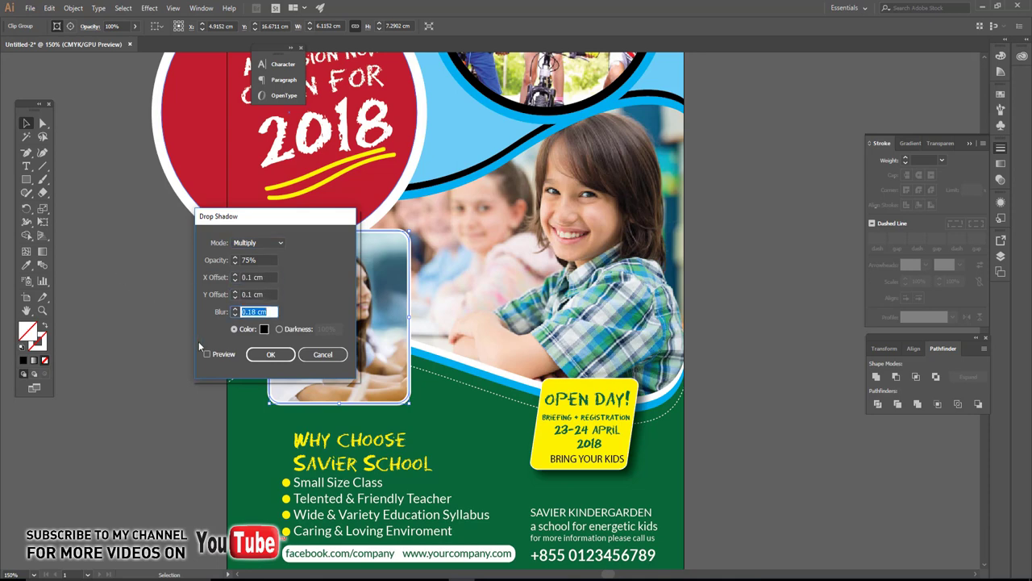
{"action": "left_click", "coordinate": [207, 354]}
{"action": "left_click", "coordinate": [271, 354]}
{"action": "key", "text": "ctrl+shift+a"}
{"action": "left_click_drag", "start_coordinate": [419, 181], "coordinate": [416, 294]}
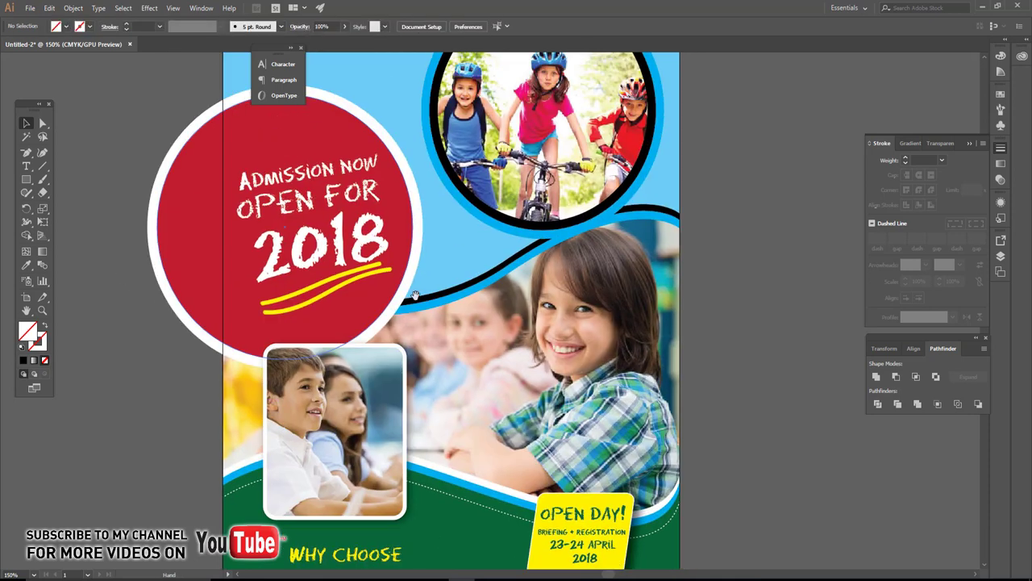
Step: Apply the same drop shadow to the children-on-bikes photo circle
{"action": "left_click", "coordinate": [404, 274]}
{"action": "left_click", "coordinate": [149, 7]}
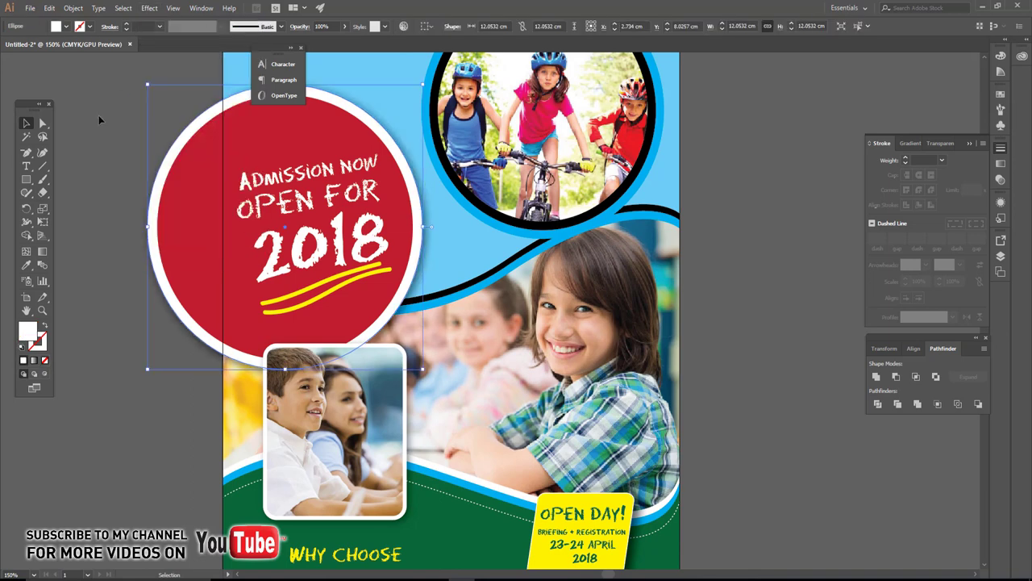
{"action": "left_click_drag", "start_coordinate": [455, 230], "coordinate": [403, 282]}
{"action": "left_click", "coordinate": [405, 274]}
{"action": "left_click", "coordinate": [150, 7]}
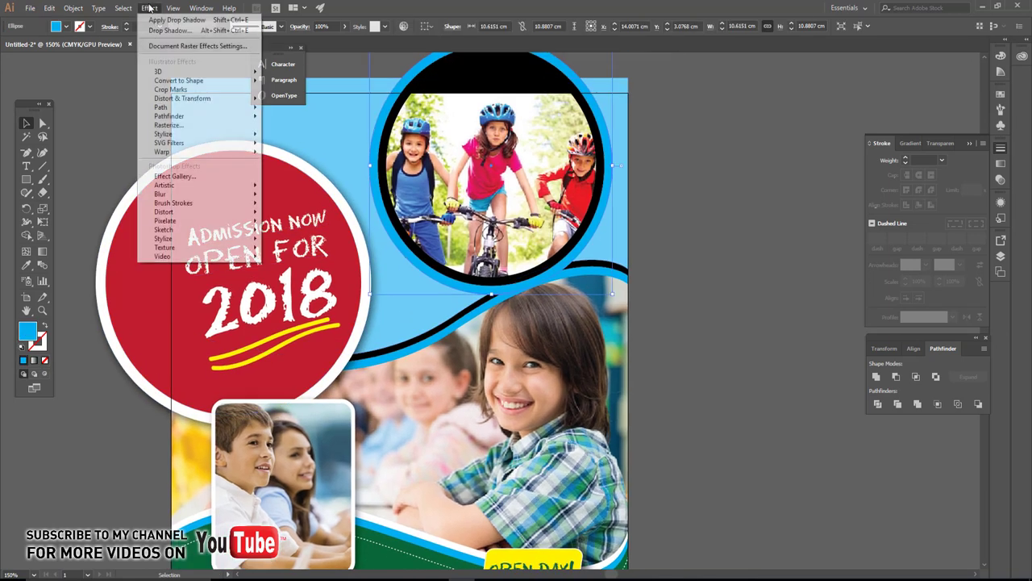
{"action": "left_click", "coordinate": [159, 21]}
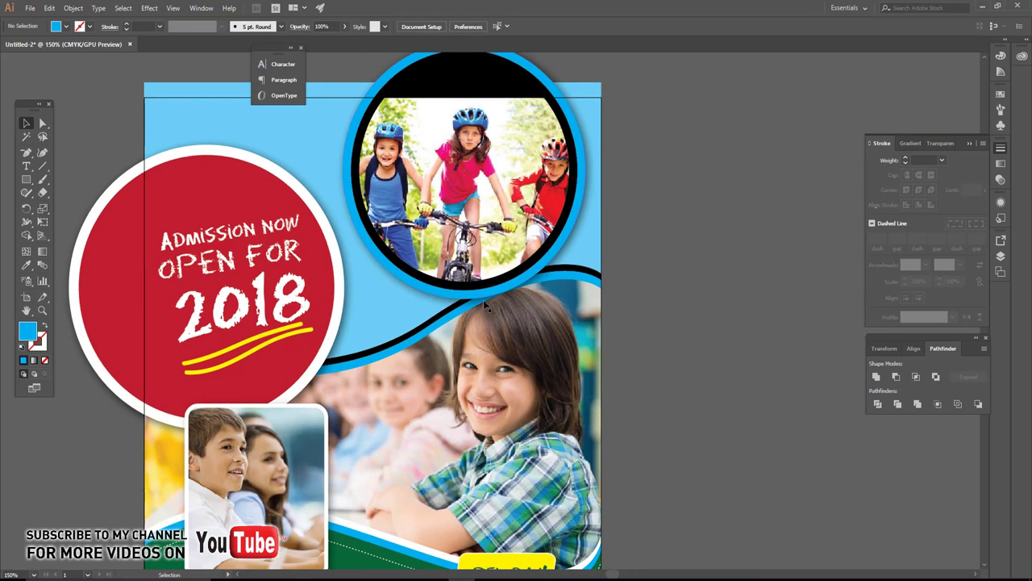
Step: Set the black shape above the photo circle to no fill
{"action": "left_click", "coordinate": [476, 290]}
{"action": "left_click", "coordinate": [56, 26]}
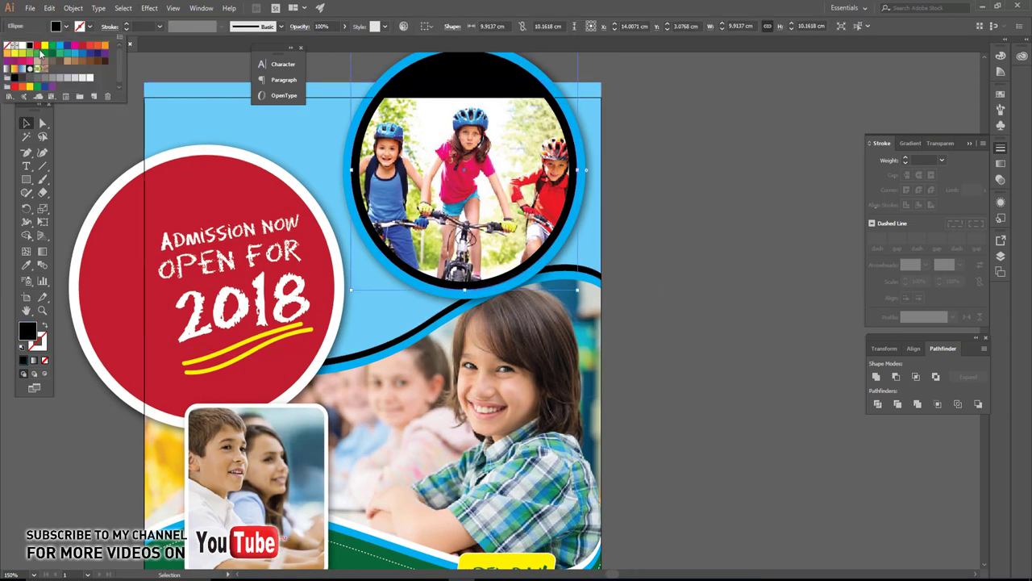
{"action": "left_click", "coordinate": [27, 49]}
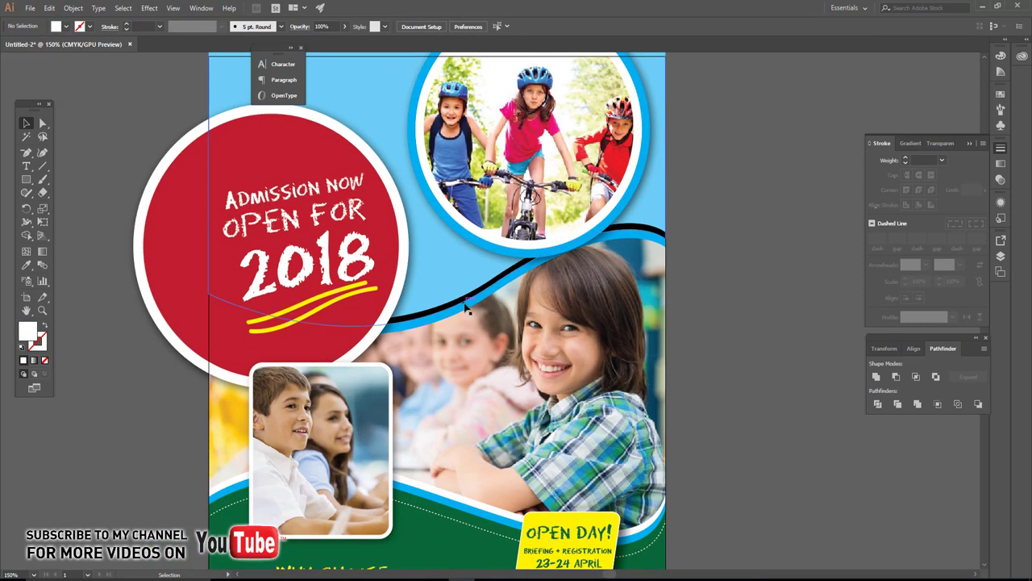
Step: Change the black wave line's fill to white
{"action": "left_click", "coordinate": [466, 316]}
{"action": "left_click", "coordinate": [65, 26]}
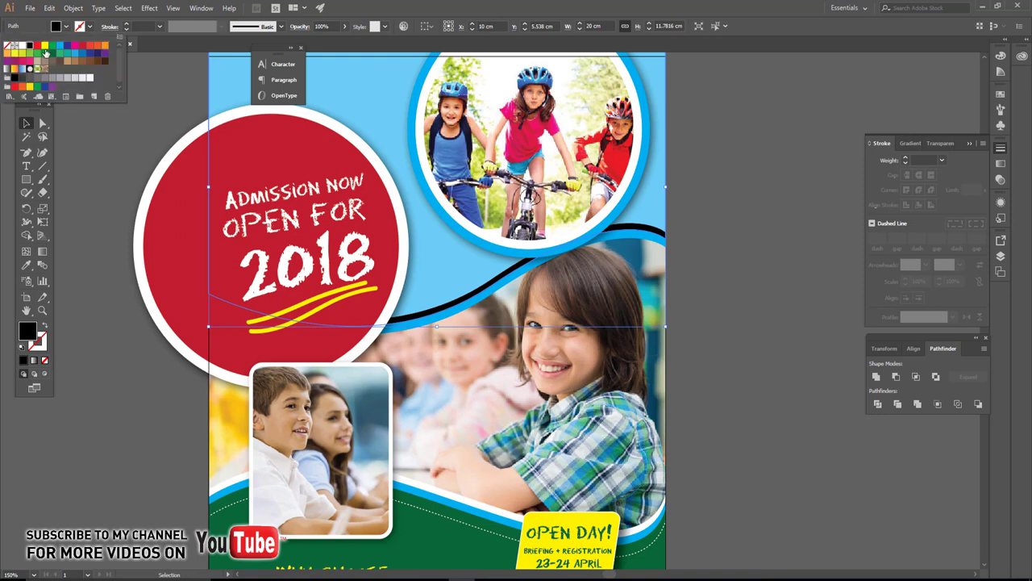
{"action": "left_click", "coordinate": [23, 47]}
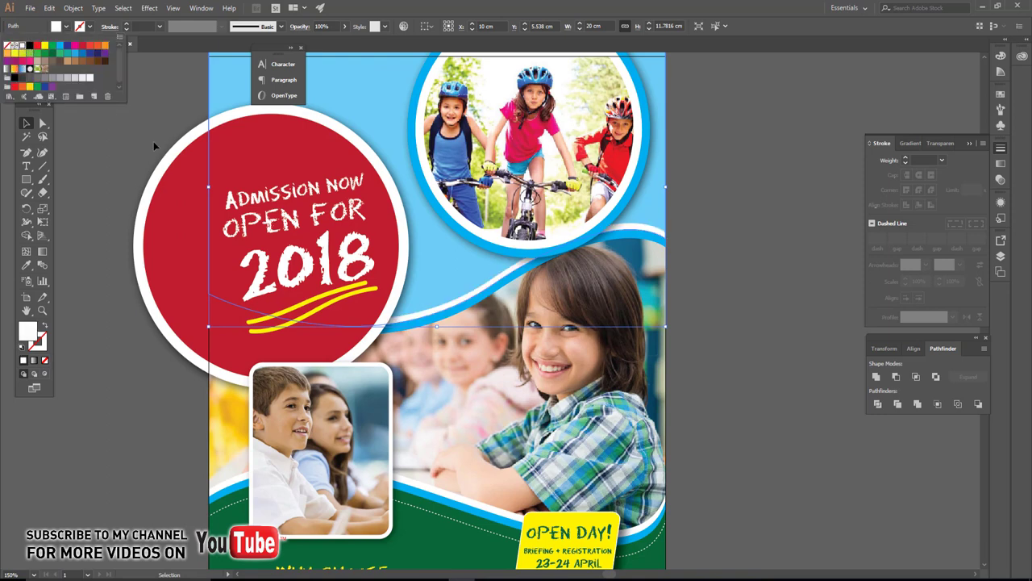
{"action": "left_click", "coordinate": [148, 8]}
{"action": "left_click", "coordinate": [754, 279]}
Step: Nudge the white wave stripe slightly upward
{"action": "left_click", "coordinate": [684, 259]}
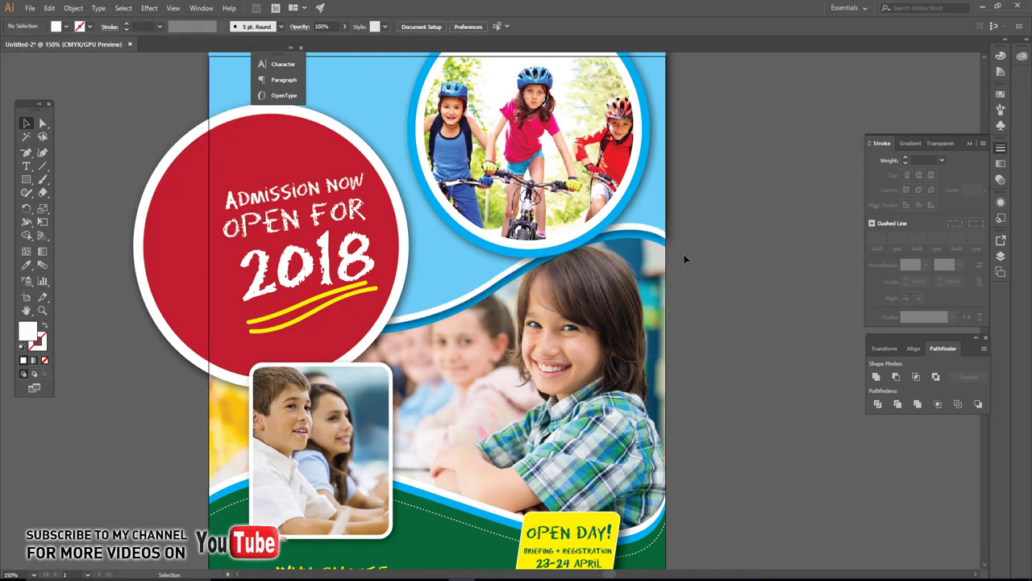
{"action": "key", "text": "ctrl+z"}
{"action": "key", "text": "Up"}
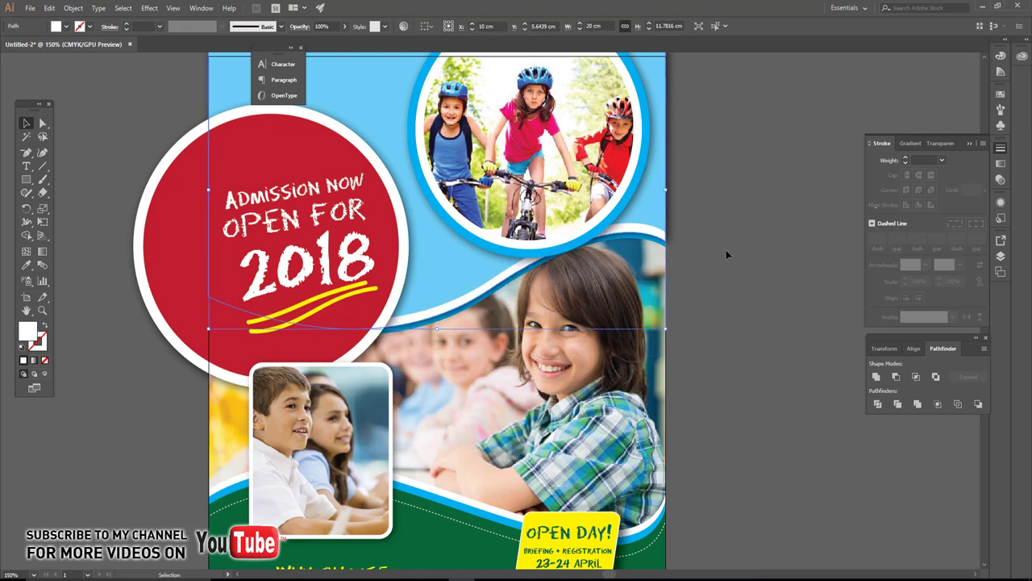
Step: Move both light-blue wave stripes slightly down to form layered stripes
{"action": "left_click", "coordinate": [659, 232]}
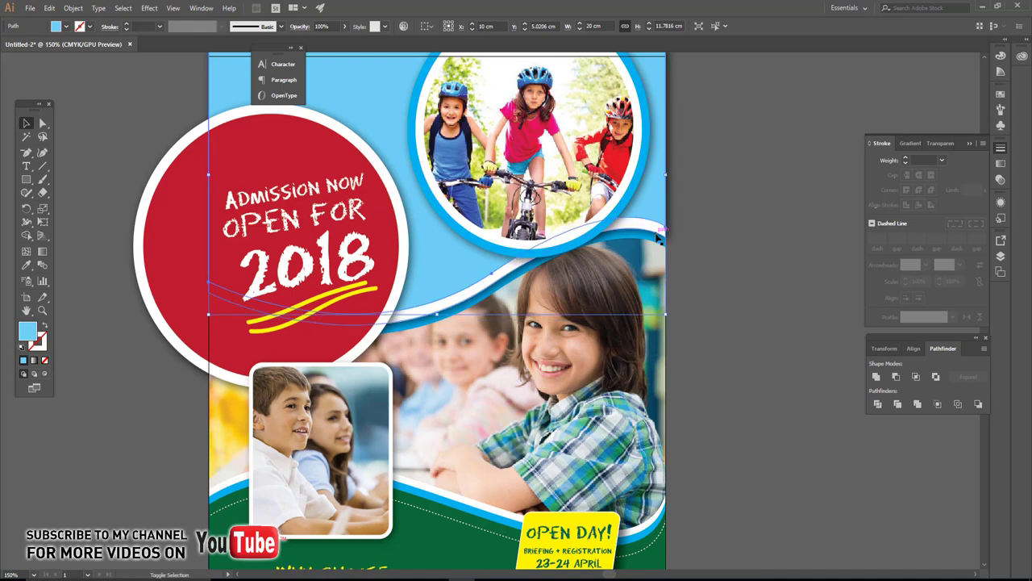
{"action": "left_click", "coordinate": [657, 242], "text": "shift"}
{"action": "left_click_drag", "start_coordinate": [657, 245], "coordinate": [734, 246]}
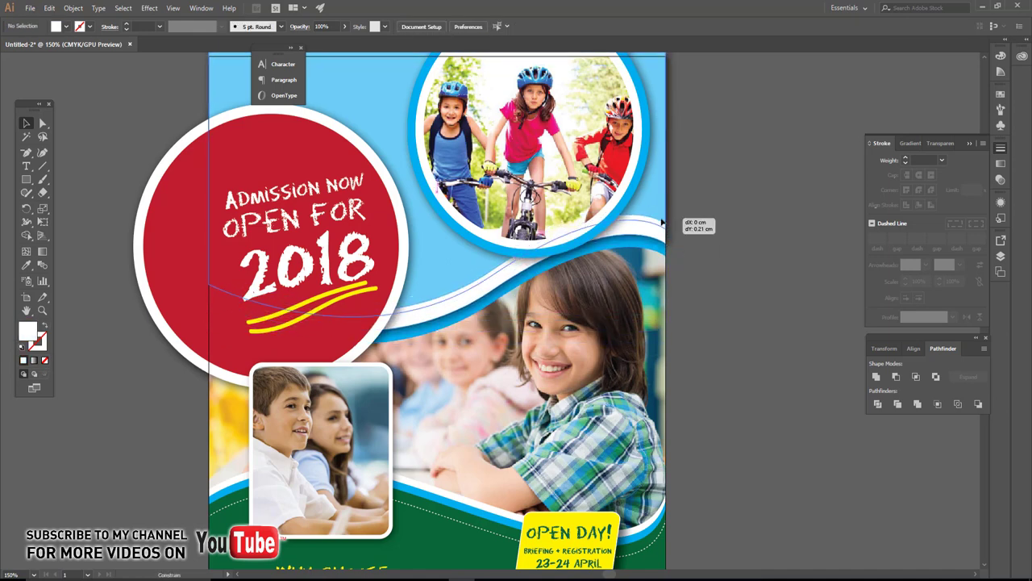
{"action": "left_click_drag", "start_coordinate": [734, 246], "coordinate": [734, 244]}
{"action": "key", "text": "ctrl+minus"}
{"action": "scroll", "coordinate": [669, 298], "scroll_direction": "right", "scroll_amount": 3}
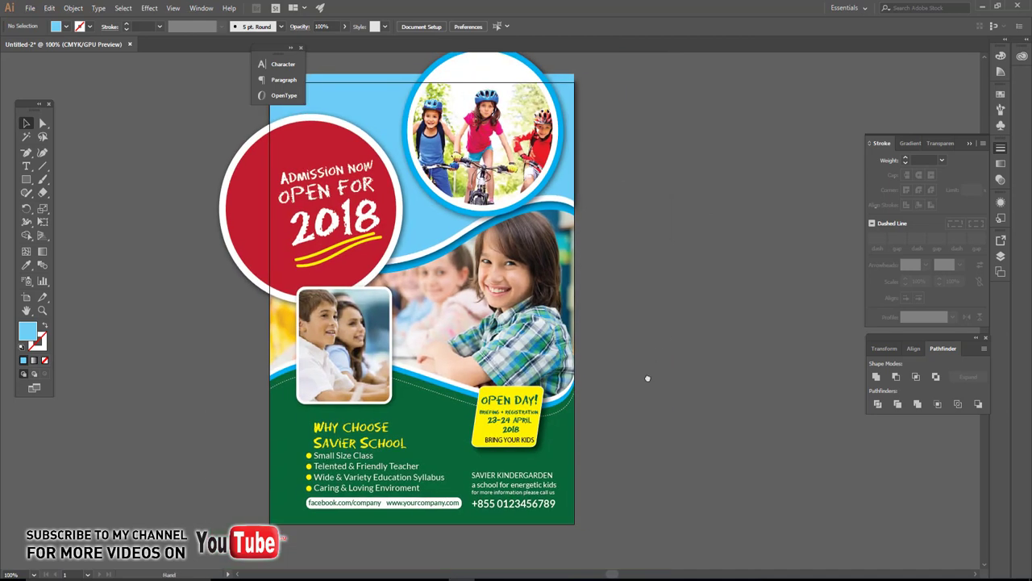
Step: Select all the flyer artwork and group it with Object > Group
{"action": "scroll", "coordinate": [657, 347], "scroll_direction": "down", "scroll_amount": 2}
{"action": "scroll", "coordinate": [647, 395], "scroll_direction": "down", "scroll_amount": 1}
{"action": "scroll", "coordinate": [591, 432], "scroll_direction": "up", "scroll_amount": 1}
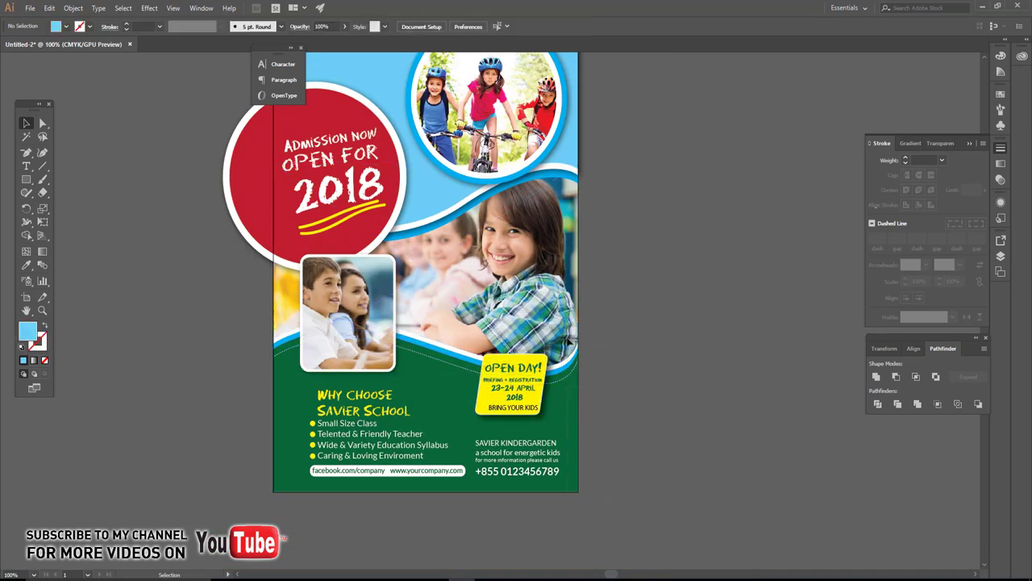
{"action": "scroll", "coordinate": [636, 488], "scroll_direction": "down", "scroll_amount": 1}
{"action": "key", "text": "ctrl+a"}
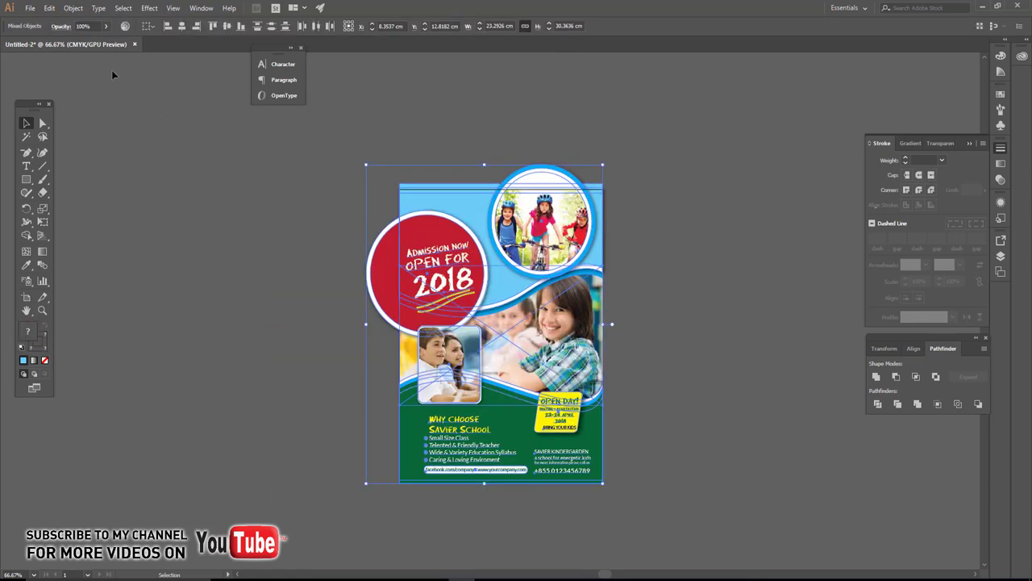
{"action": "left_click", "coordinate": [73, 7]}
{"action": "left_click", "coordinate": [89, 49]}
{"action": "left_click", "coordinate": [157, 150]}
{"action": "key", "text": "m"}
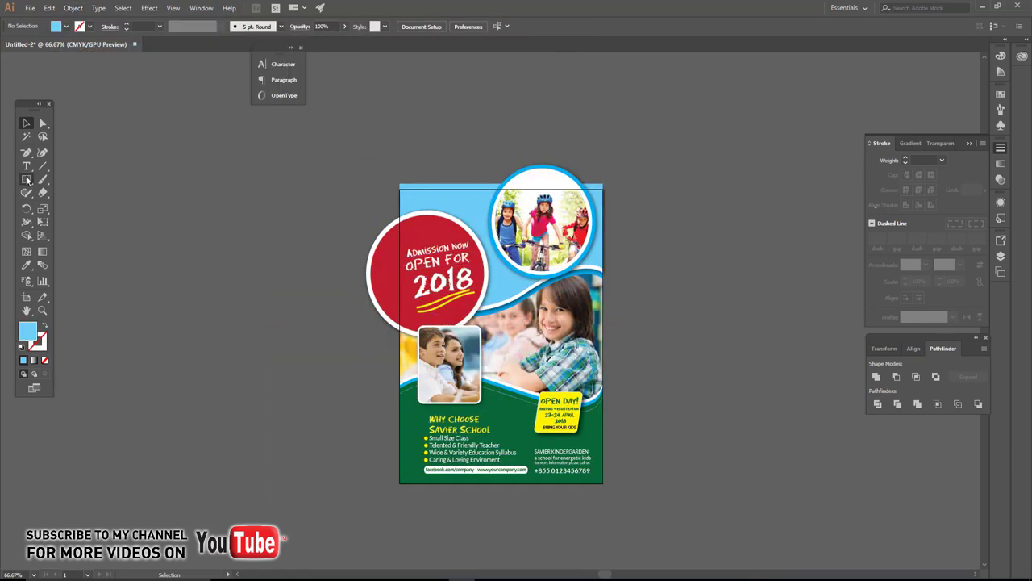
{"action": "scroll", "coordinate": [465, 215], "scroll_direction": "up", "scroll_amount": 2}
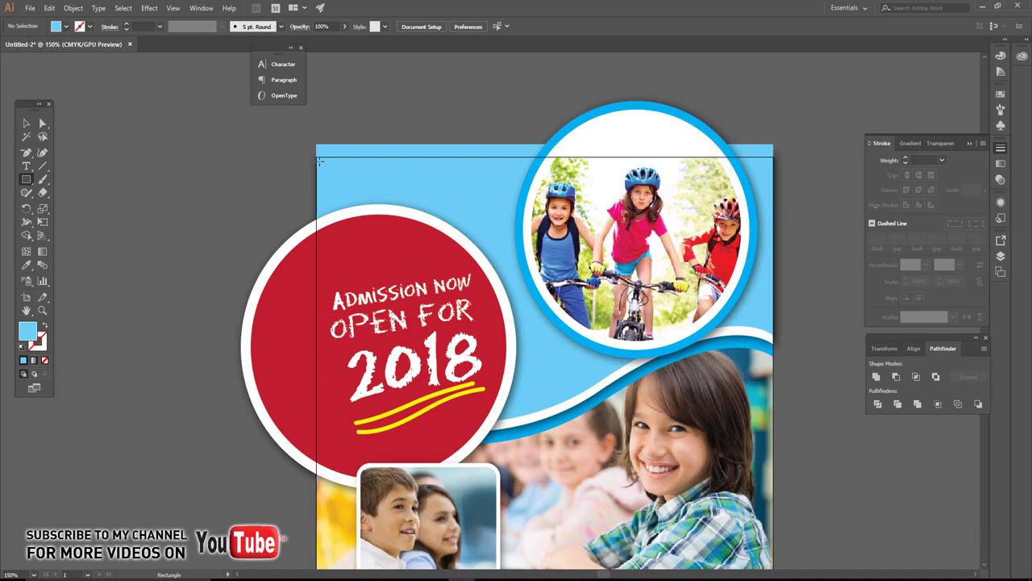
Step: Draw a 20 × 28 cm rectangle matching the artboard edges
{"action": "left_click_drag", "start_coordinate": [319, 161], "coordinate": [773, 464]}
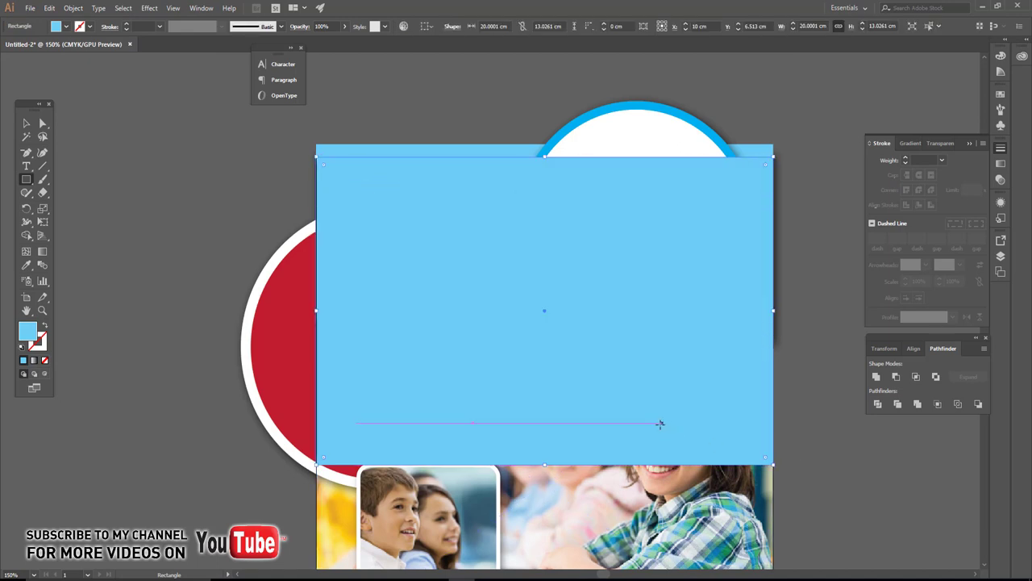
{"action": "key", "text": "v"}
{"action": "scroll", "coordinate": [588, 302], "scroll_direction": "down", "scroll_amount": 5}
{"action": "left_click_drag", "start_coordinate": [540, 214], "coordinate": [526, 330]}
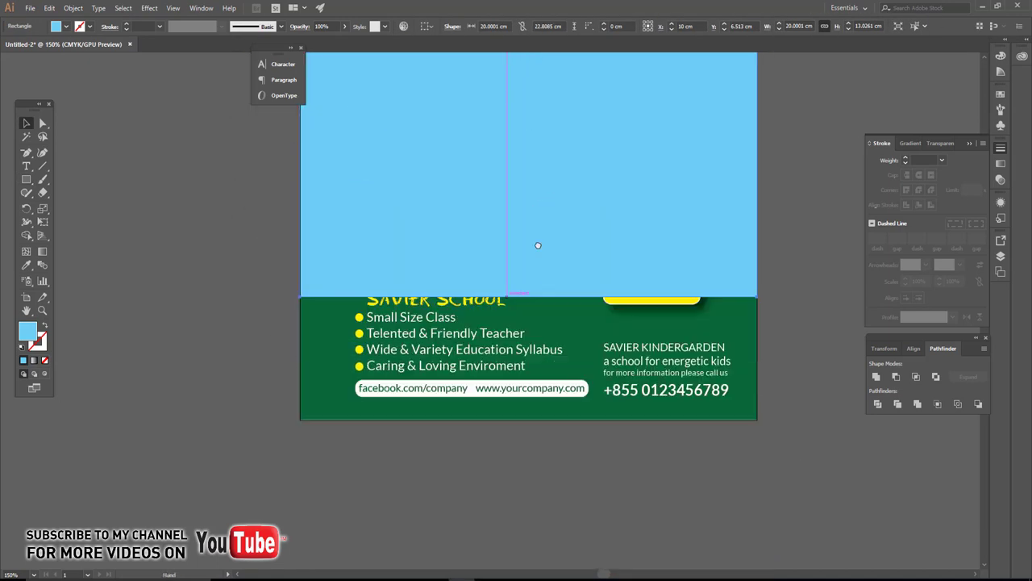
{"action": "left_click_drag", "start_coordinate": [525, 395], "coordinate": [516, 367]}
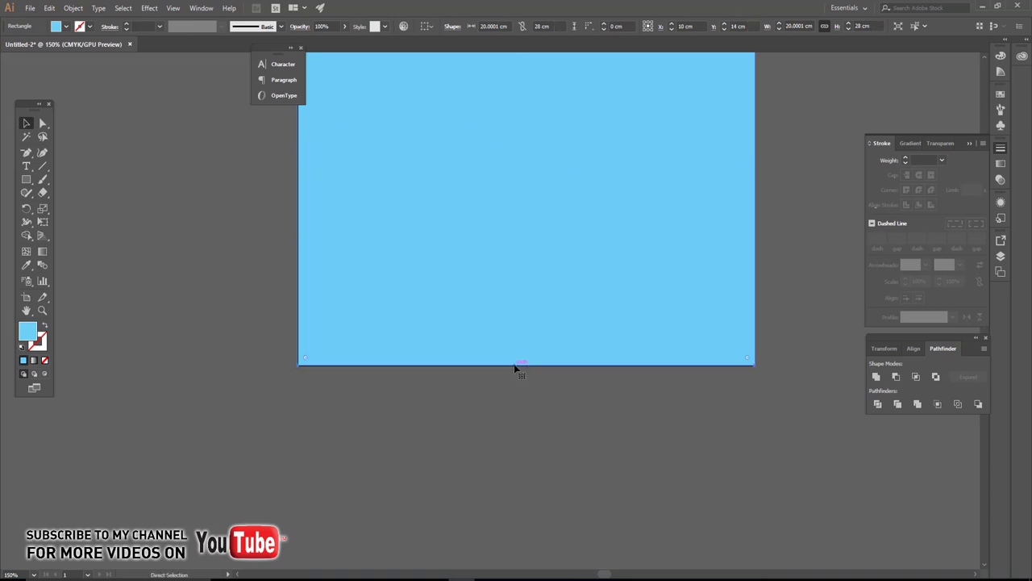
Step: Select everything and make a clipping mask with the artboard rectangle
{"action": "key", "text": "ctrl+0"}
{"action": "key", "text": "ctrl+a"}
{"action": "right_click", "coordinate": [387, 185]}
{"action": "left_click", "coordinate": [432, 262]}
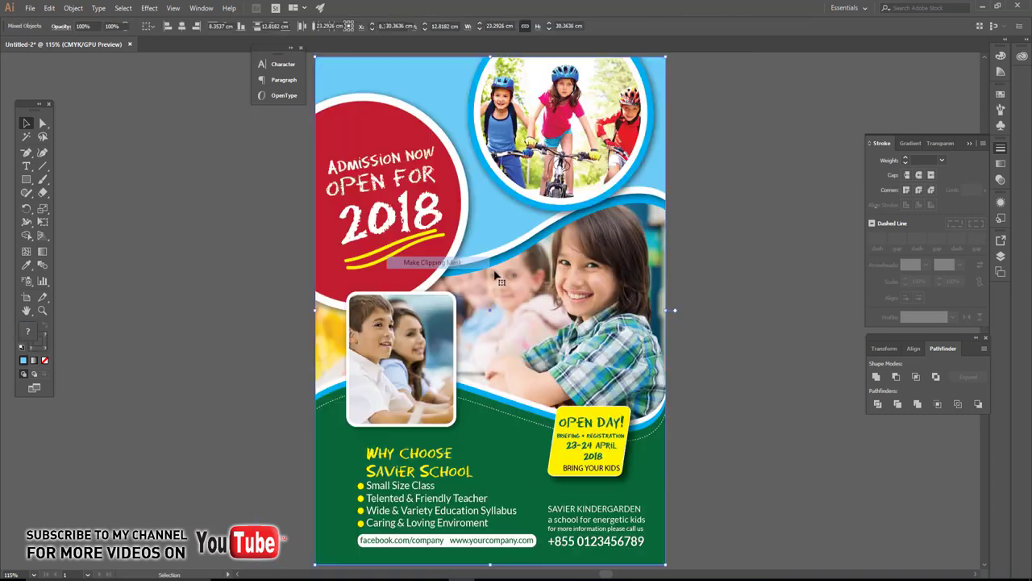
Step: Close the Character panel and fit the artboard in the window
{"action": "left_click", "coordinate": [722, 383]}
{"action": "left_click_drag", "start_coordinate": [722, 383], "coordinate": [685, 341]}
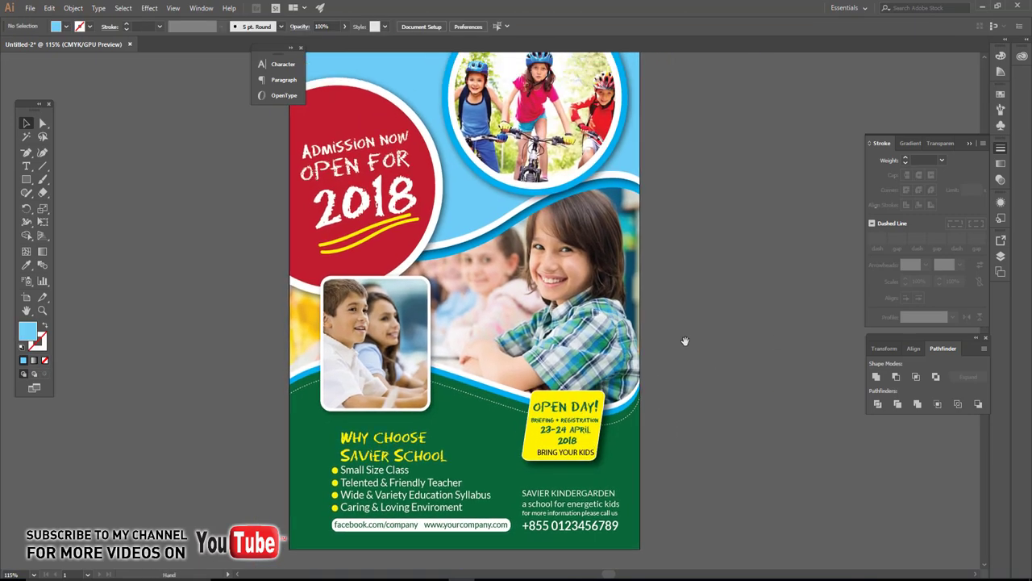
{"action": "left_click", "coordinate": [300, 48]}
{"action": "key", "text": "ctrl+0"}
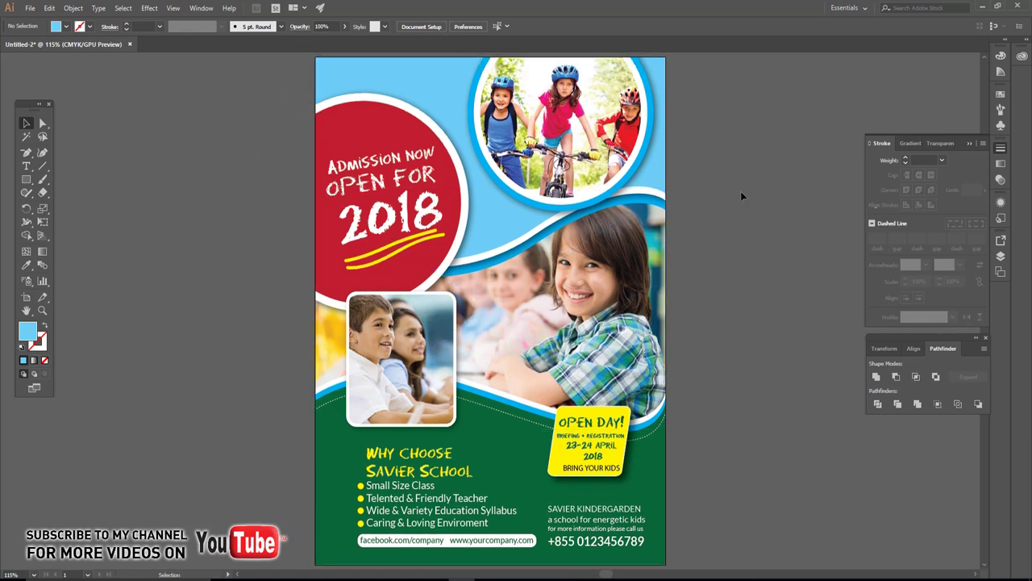